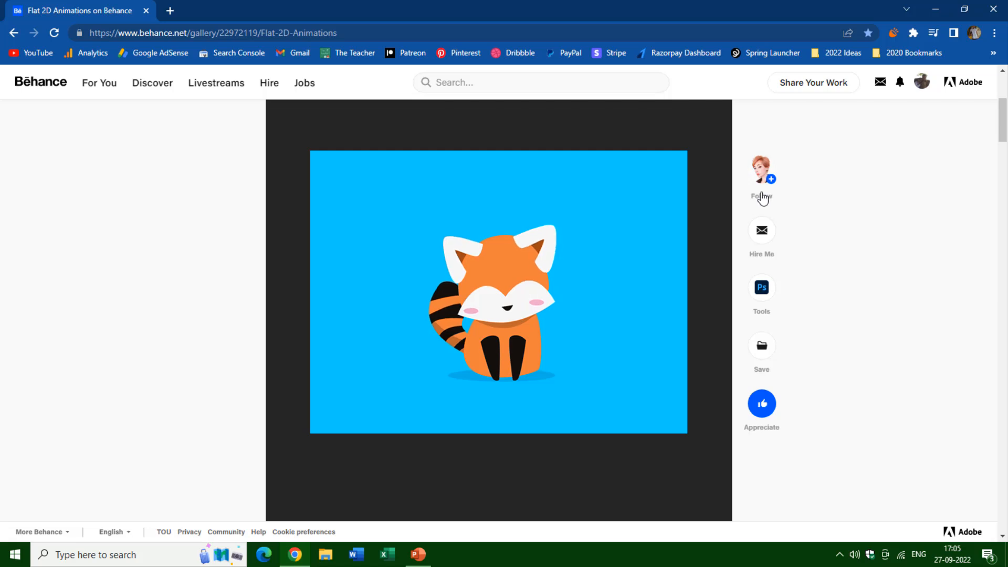
Step: Switch from the Behance reference to the PowerPoint cat presentation, reveal the slide thumbnails and review the Outline View slides 5 to 8
{"action": "mouse_move", "coordinate": [765, 173]}
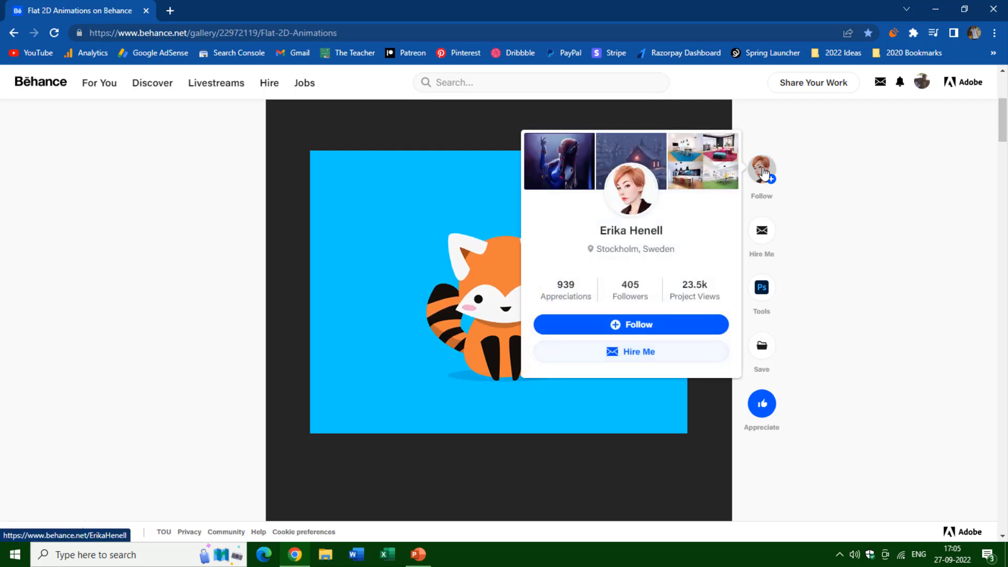
{"action": "left_click", "coordinate": [418, 555]}
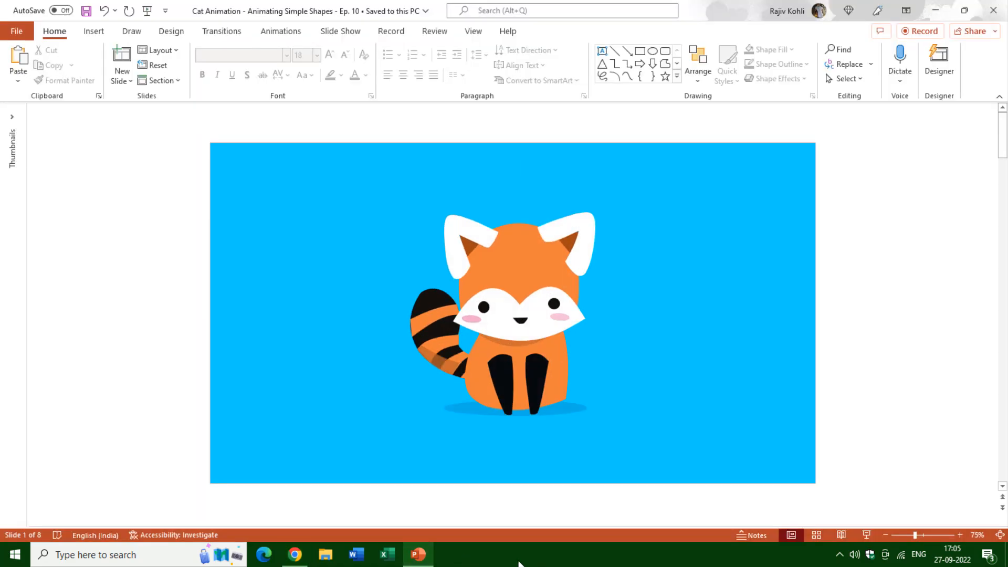
{"action": "left_click_drag", "start_coordinate": [25, 275], "coordinate": [121, 276]}
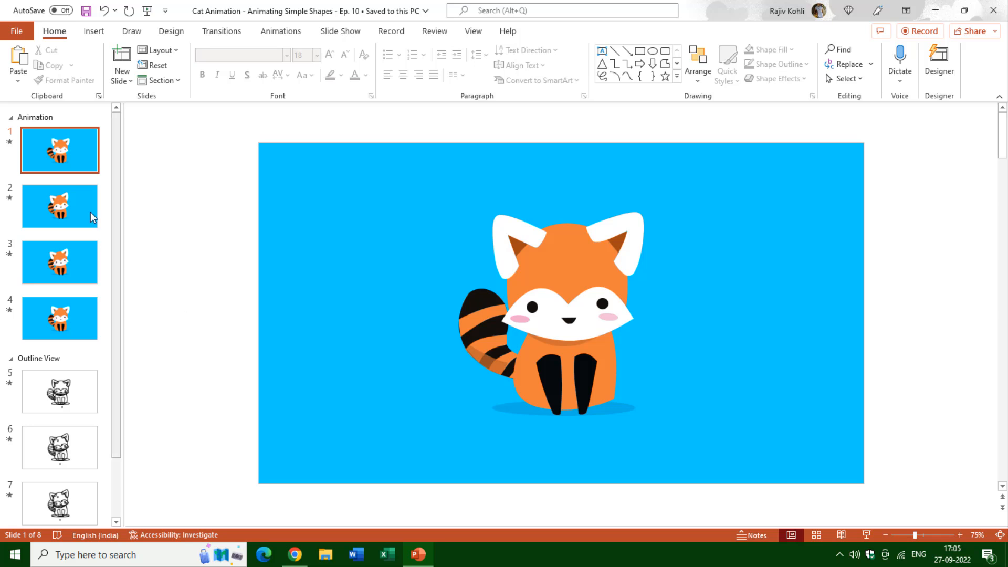
{"action": "left_click", "coordinate": [69, 138]}
{"action": "scroll", "coordinate": [75, 336], "scroll_direction": "down", "scroll_amount": 2}
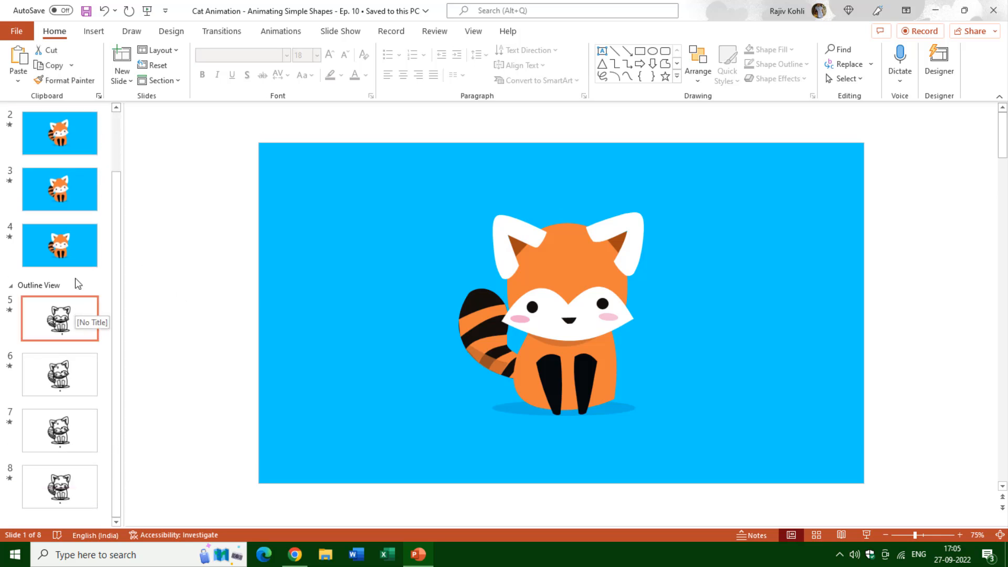
{"action": "left_click", "coordinate": [59, 331]}
{"action": "left_click", "coordinate": [60, 374]}
{"action": "left_click", "coordinate": [59, 424]}
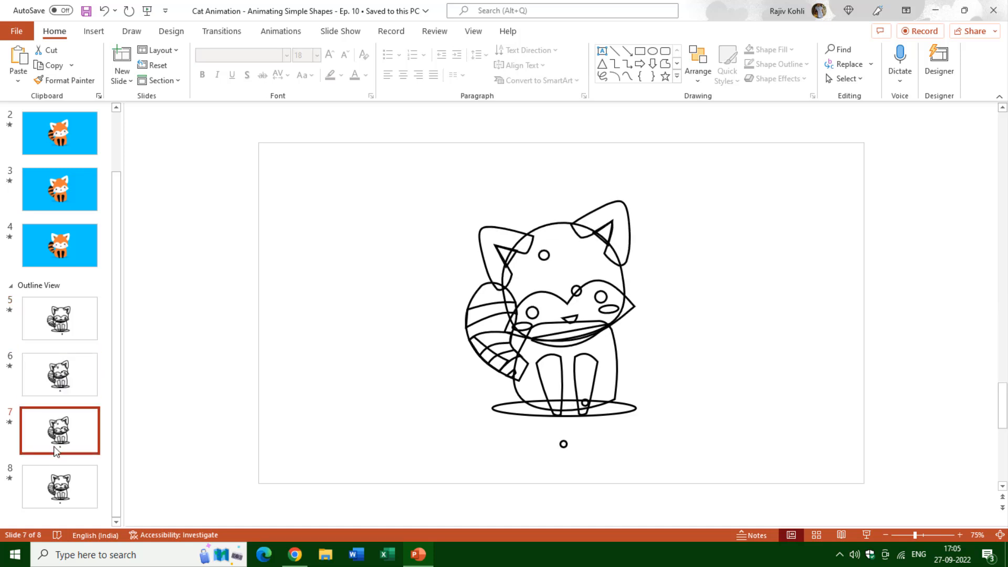
{"action": "left_click", "coordinate": [58, 482]}
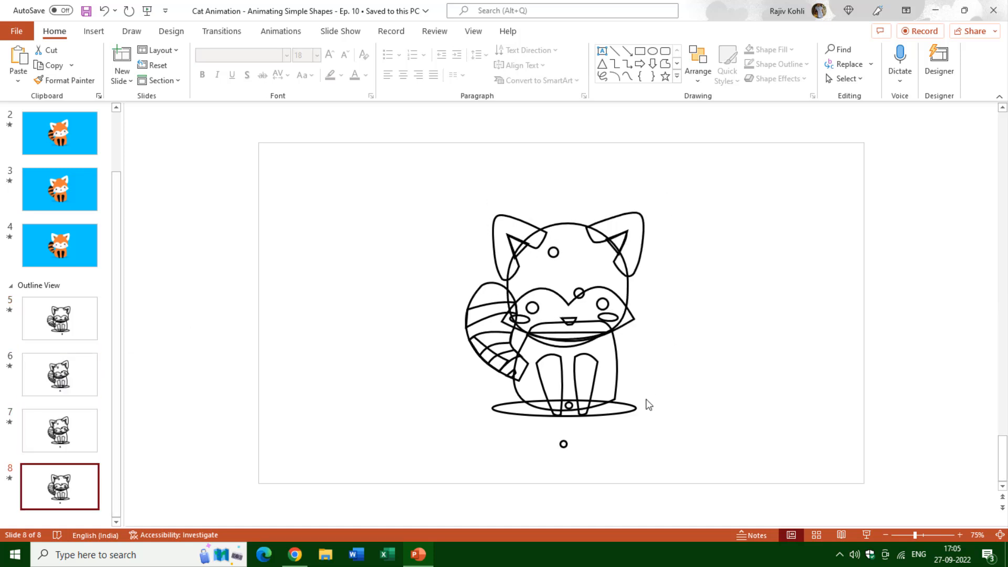
Step: Return to slide 1 and display the Selection pane listing the slide's objects
{"action": "key", "text": "Home"}
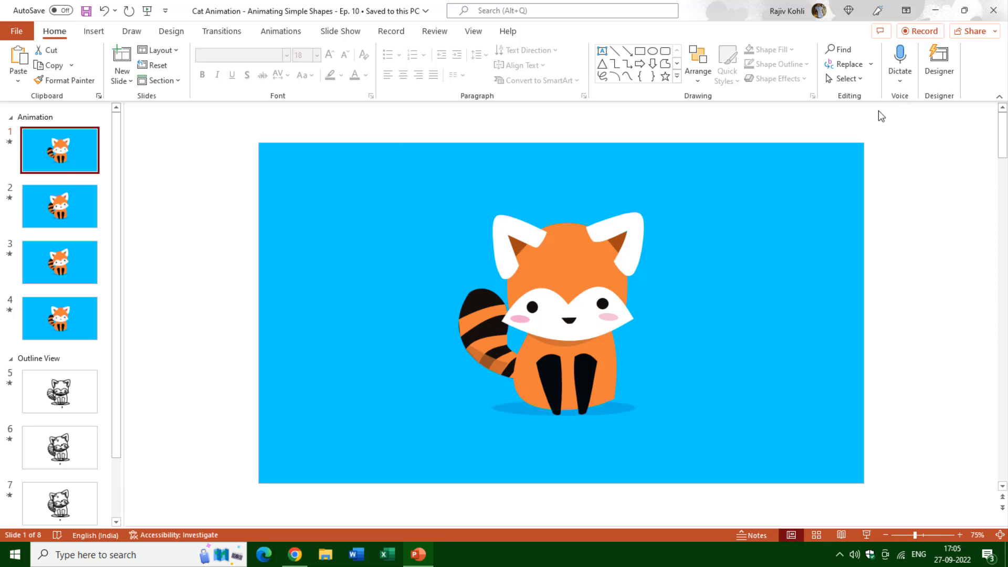
{"action": "left_click", "coordinate": [845, 78]}
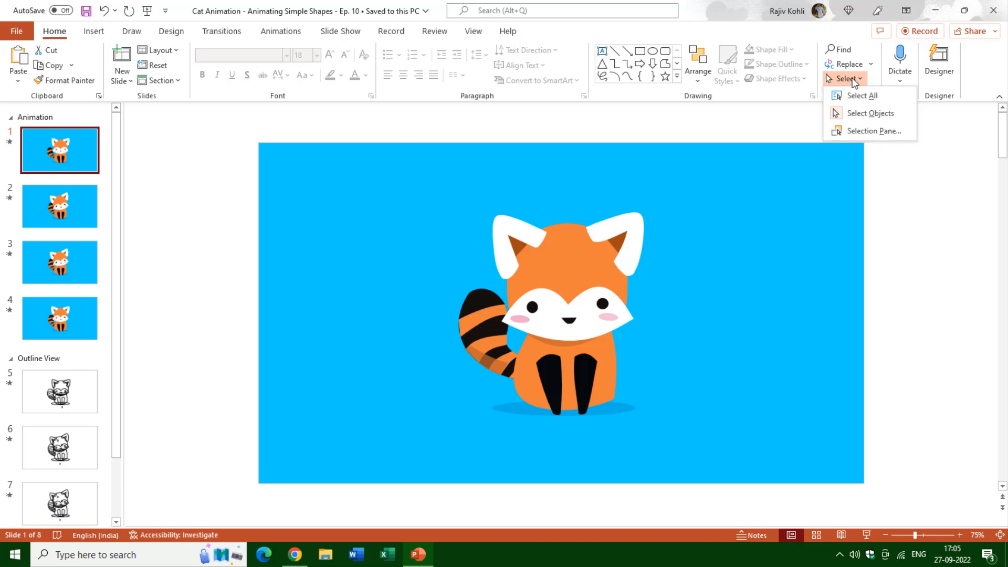
{"action": "left_click", "coordinate": [859, 132]}
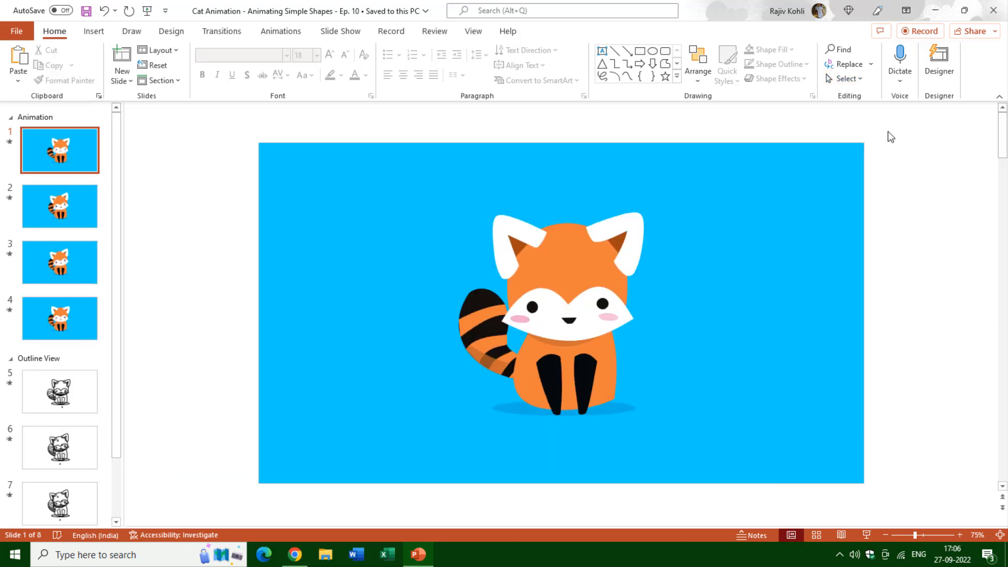
{"action": "left_click", "coordinate": [851, 79]}
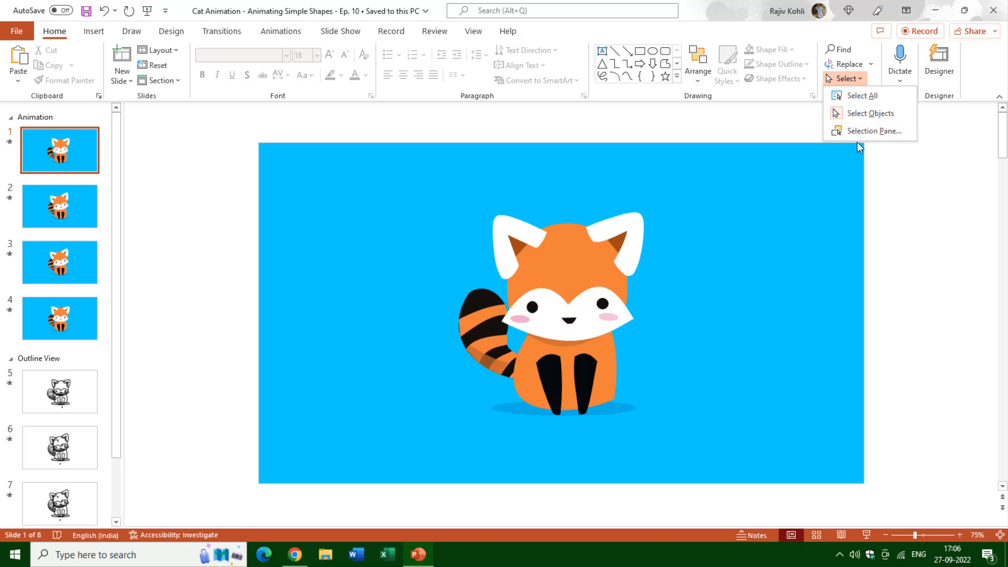
{"action": "left_click", "coordinate": [873, 132]}
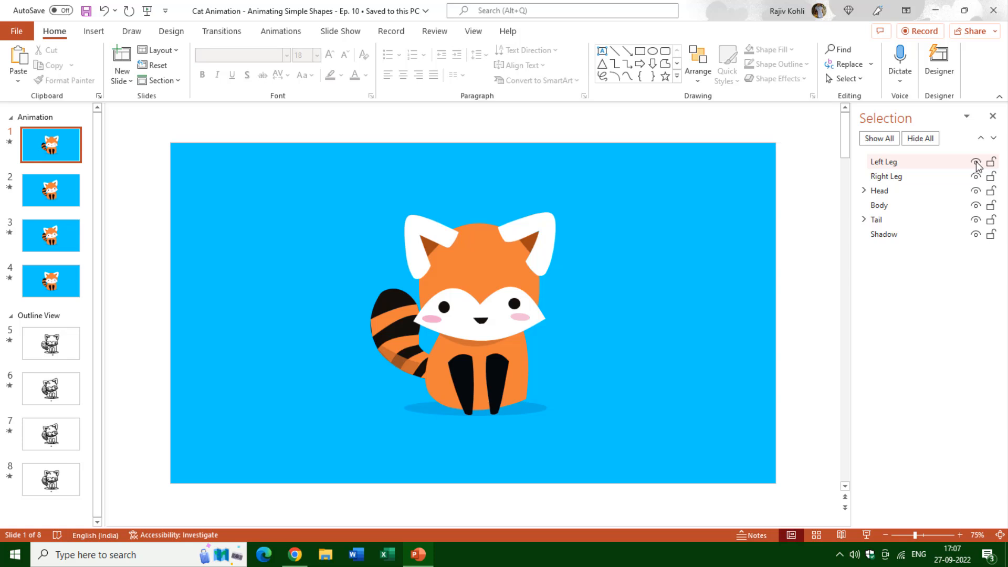
Step: Hide and show the Left Leg and Right Leg objects again to identify them on the slide
{"action": "left_click", "coordinate": [976, 161]}
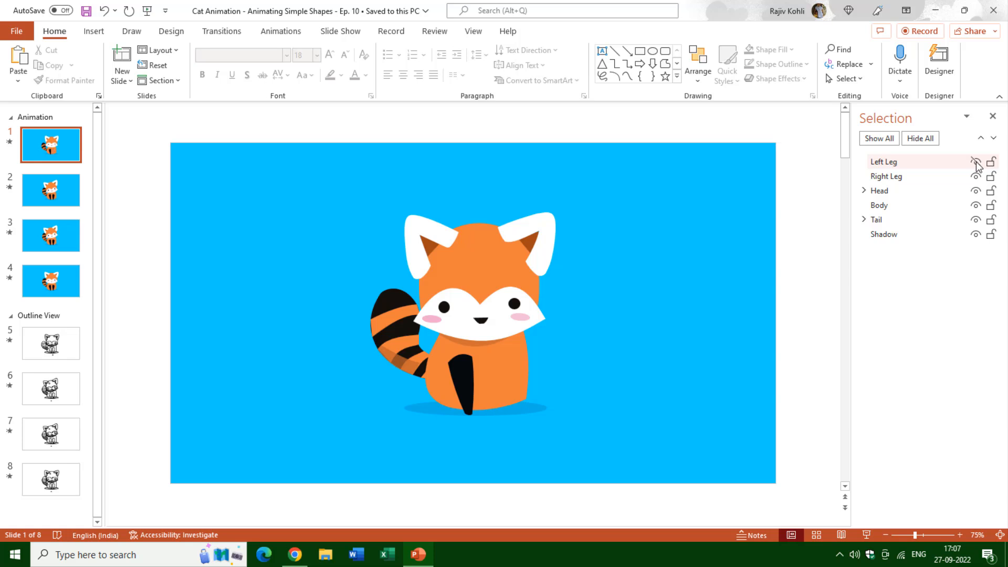
{"action": "left_click", "coordinate": [976, 162]}
{"action": "left_click", "coordinate": [975, 162]}
{"action": "left_click", "coordinate": [976, 162]}
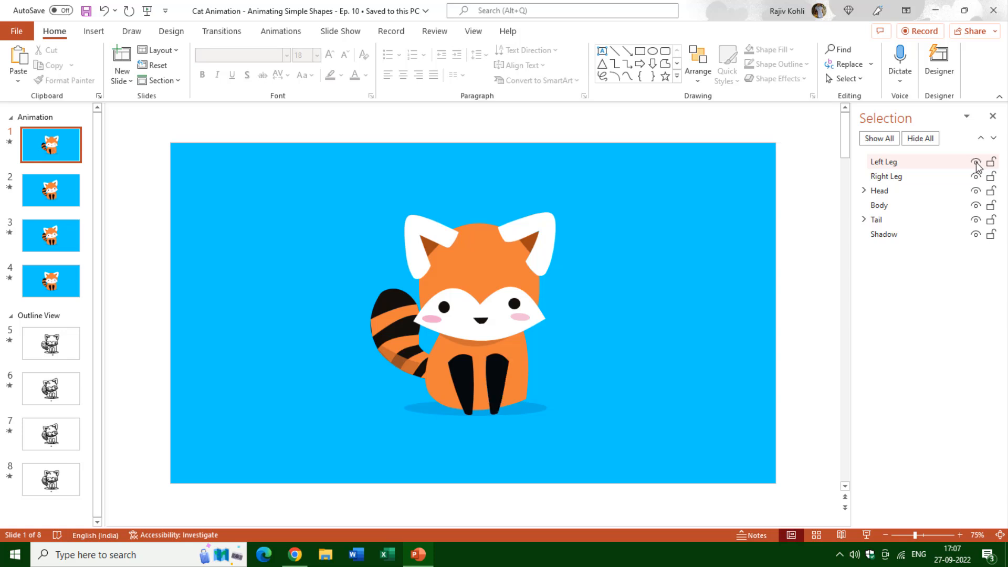
{"action": "left_click", "coordinate": [976, 175]}
{"action": "left_click", "coordinate": [975, 175]}
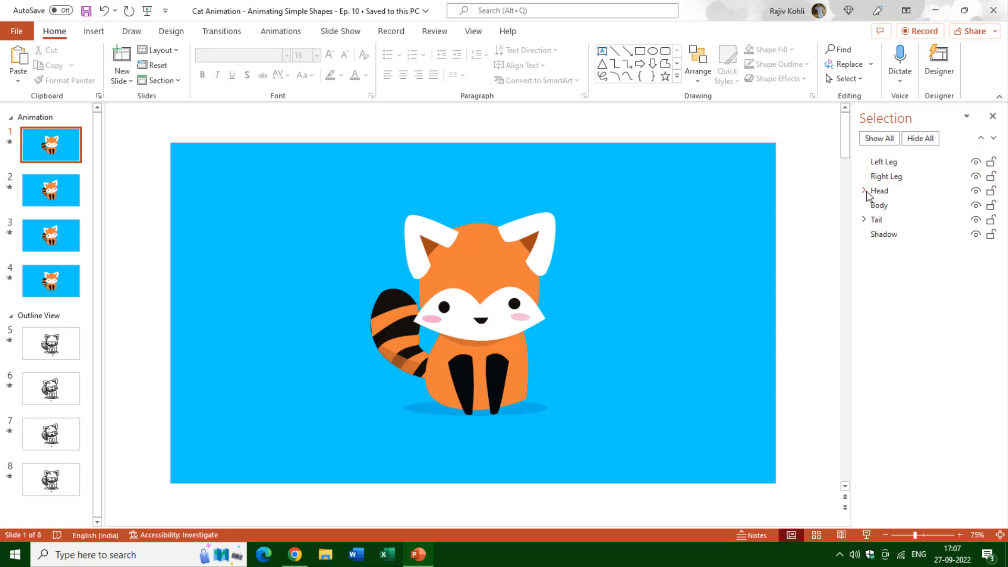
Step: Expand the Head group and rename its Oval 50 shape to "Custom Anchor Point"
{"action": "left_click", "coordinate": [865, 191]}
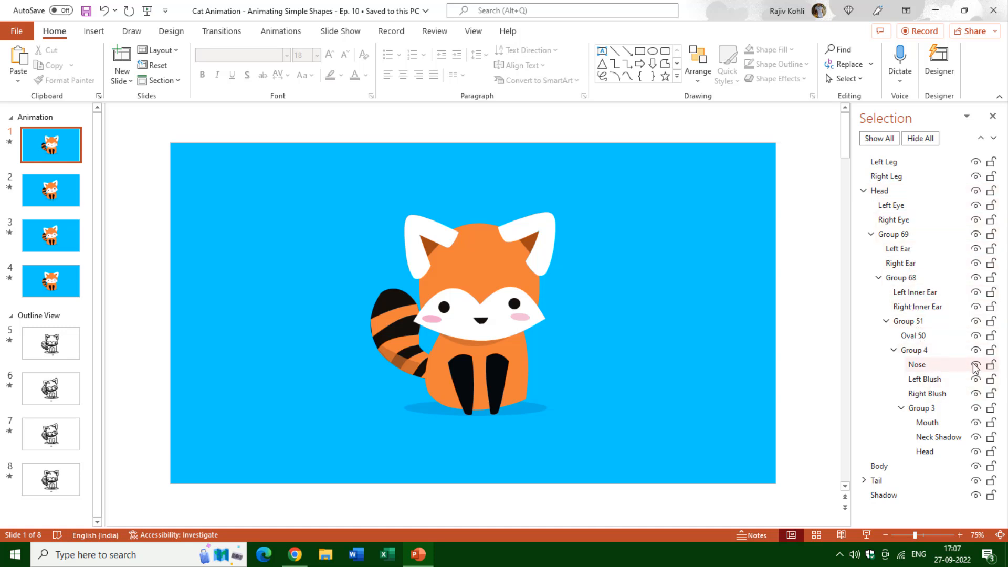
{"action": "left_click", "coordinate": [936, 366]}
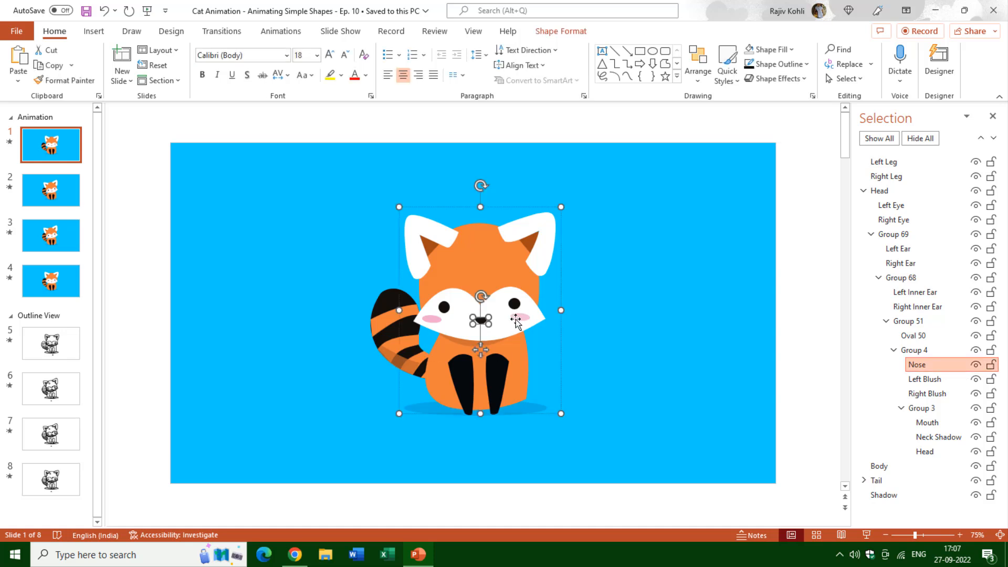
{"action": "double_click", "coordinate": [932, 335]}
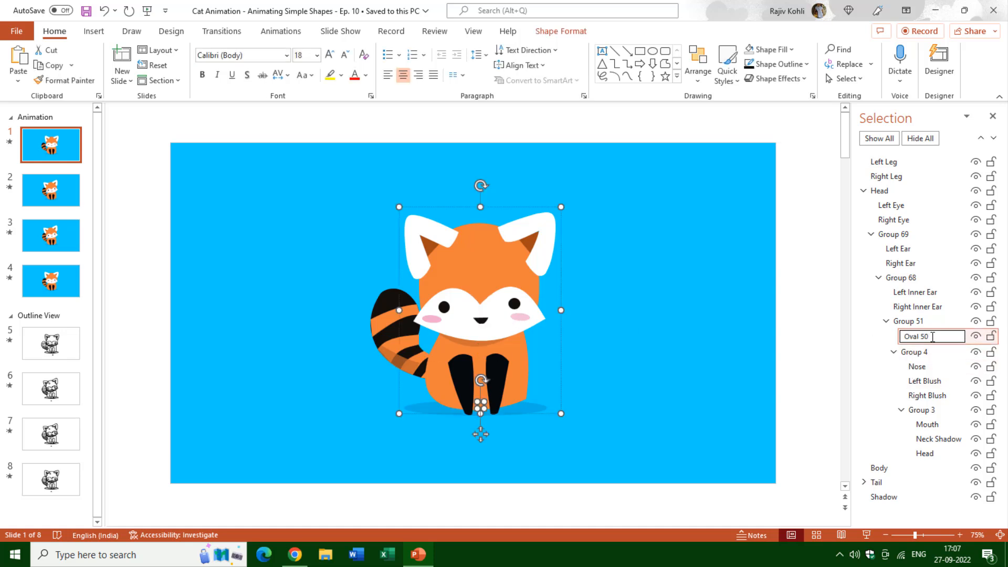
{"action": "key", "text": "Return"}
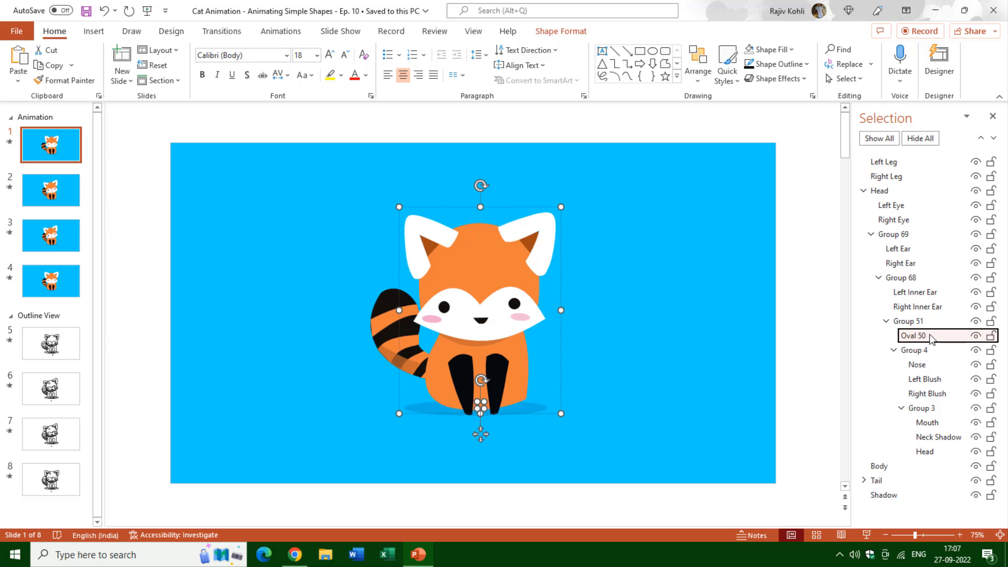
{"action": "left_click", "coordinate": [931, 338]}
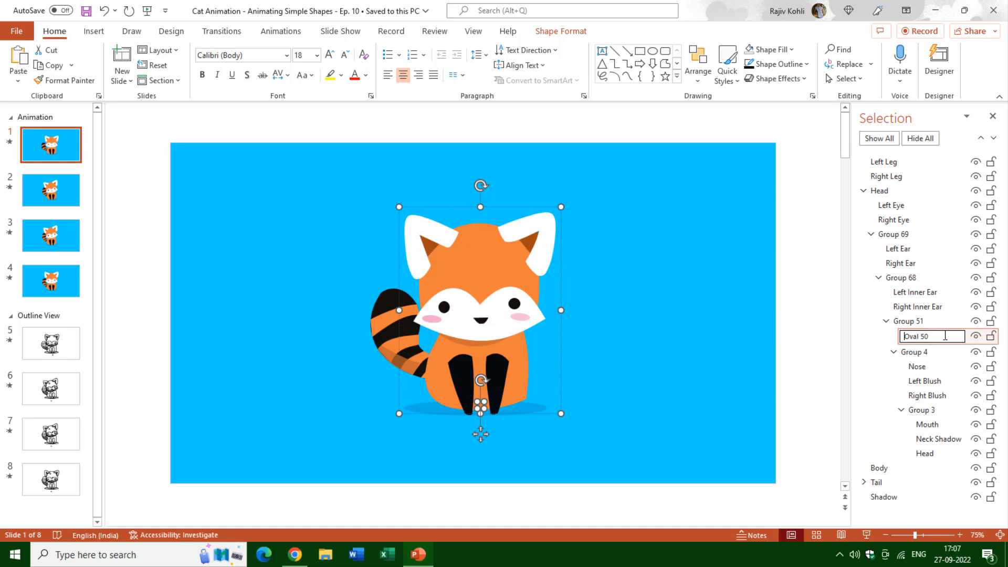
{"action": "key", "text": "ctrl+a"}
{"action": "type", "text": "Custom Anchor Point"}
{"action": "key", "text": "Return"}
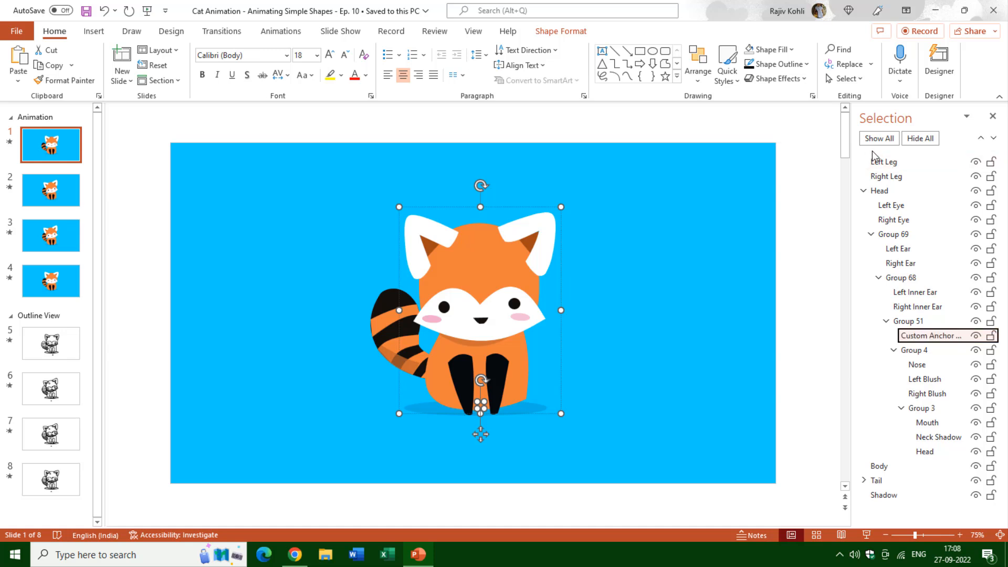
Step: Open the Animation Pane for slide 1 and alternate between it and the Selection pane, finishing on the object list
{"action": "left_click", "coordinate": [302, 32]}
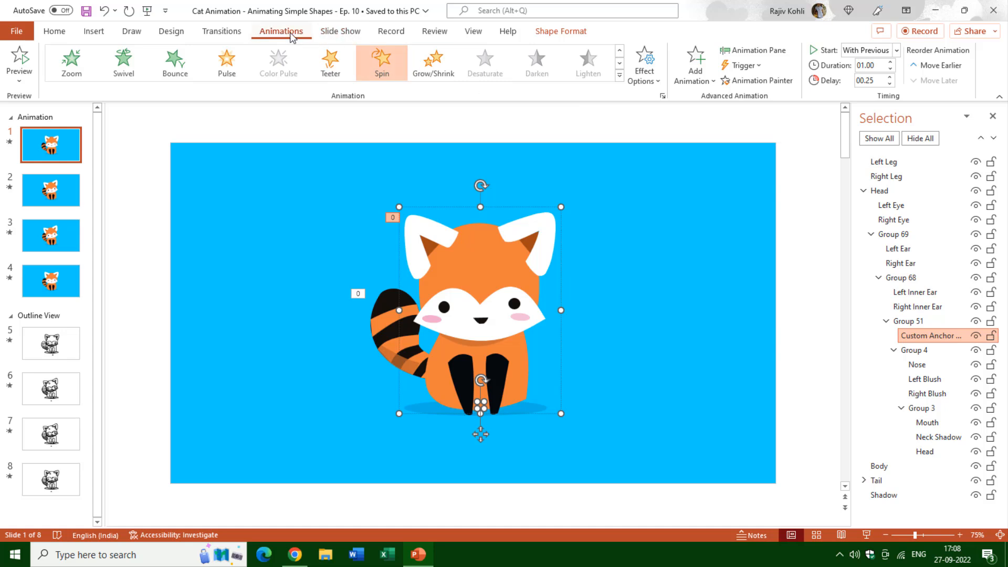
{"action": "left_click", "coordinate": [765, 49]}
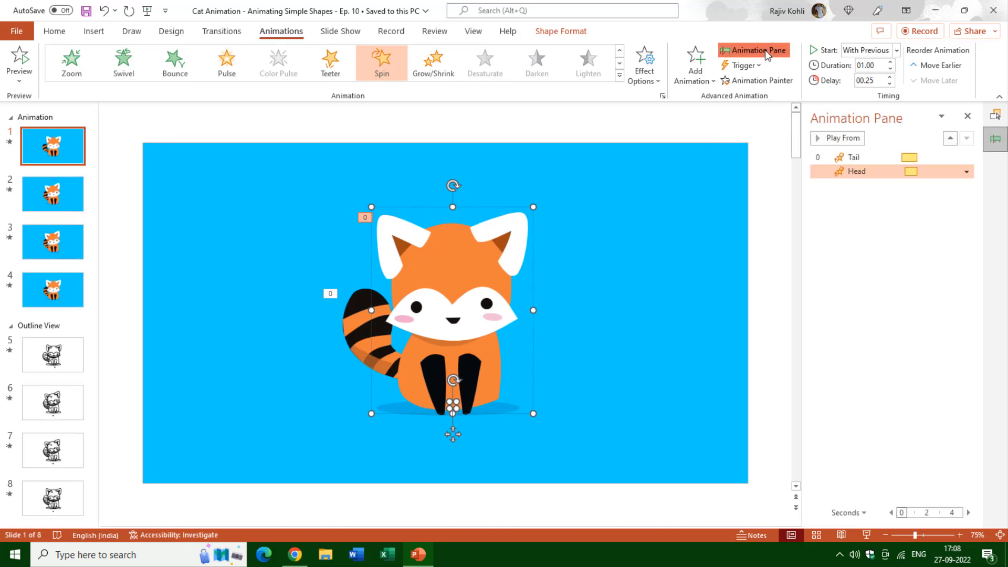
{"action": "left_click", "coordinate": [996, 115]}
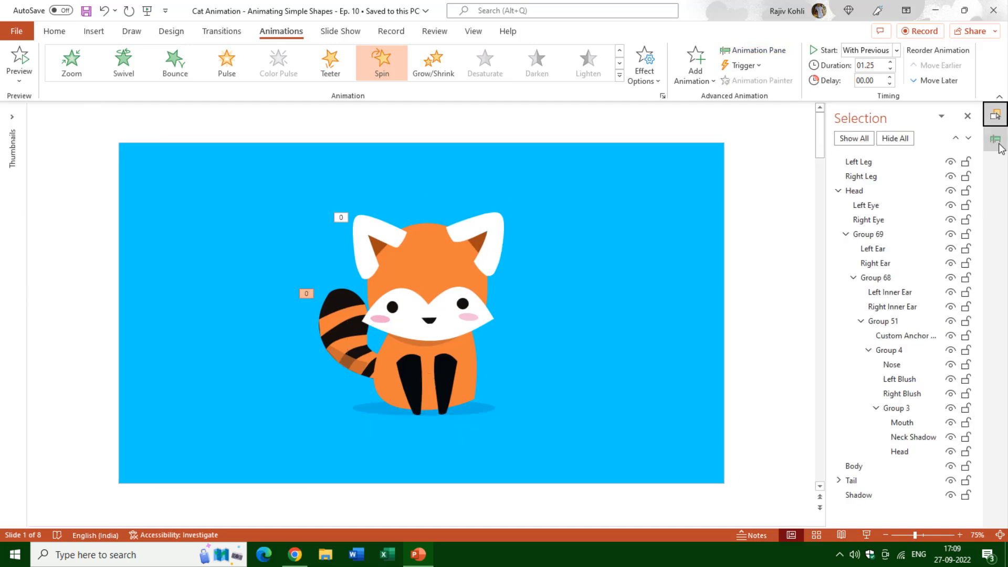
{"action": "left_click", "coordinate": [996, 140]}
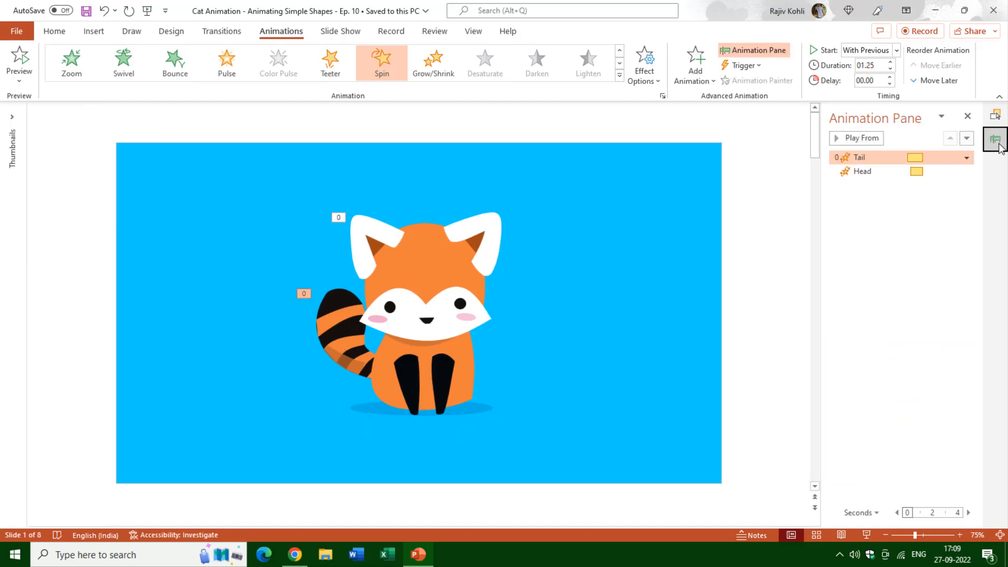
{"action": "left_click", "coordinate": [996, 117]}
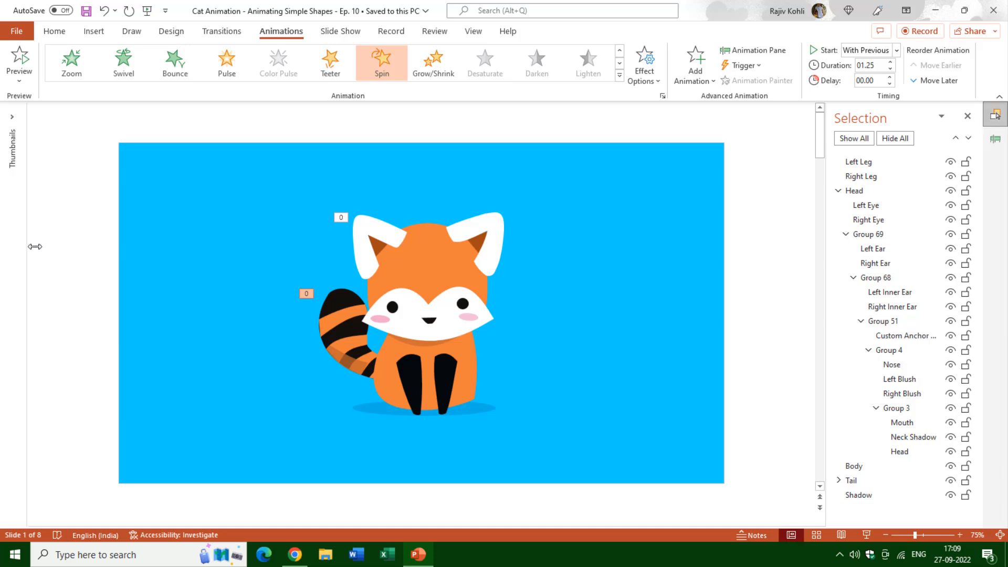
Step: Restore the slide thumbnails, collapse the Head group and compare the object lists of slides 2 to 4 before returning to slide 1
{"action": "left_click_drag", "start_coordinate": [34, 247], "coordinate": [79, 247]}
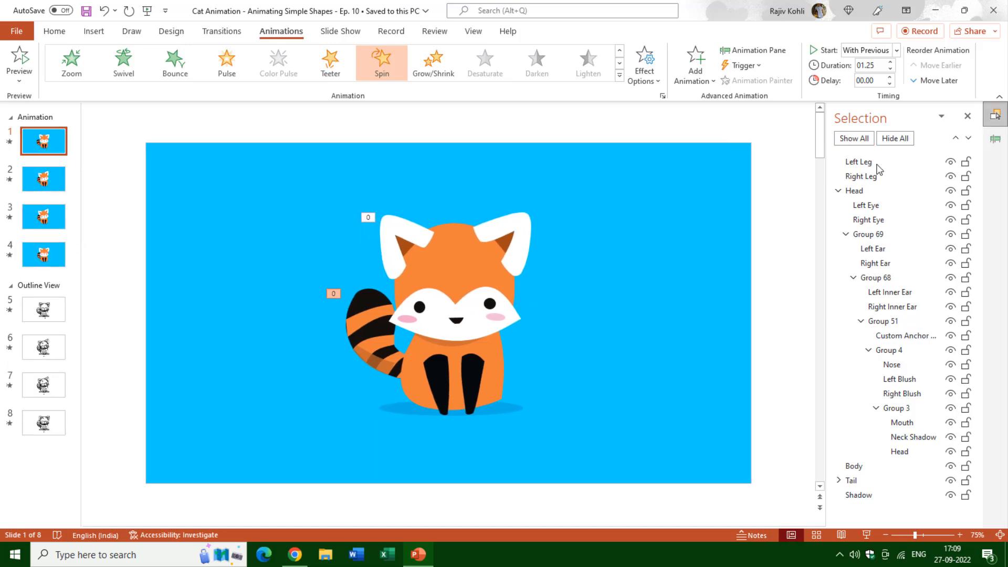
{"action": "left_click", "coordinate": [838, 191]}
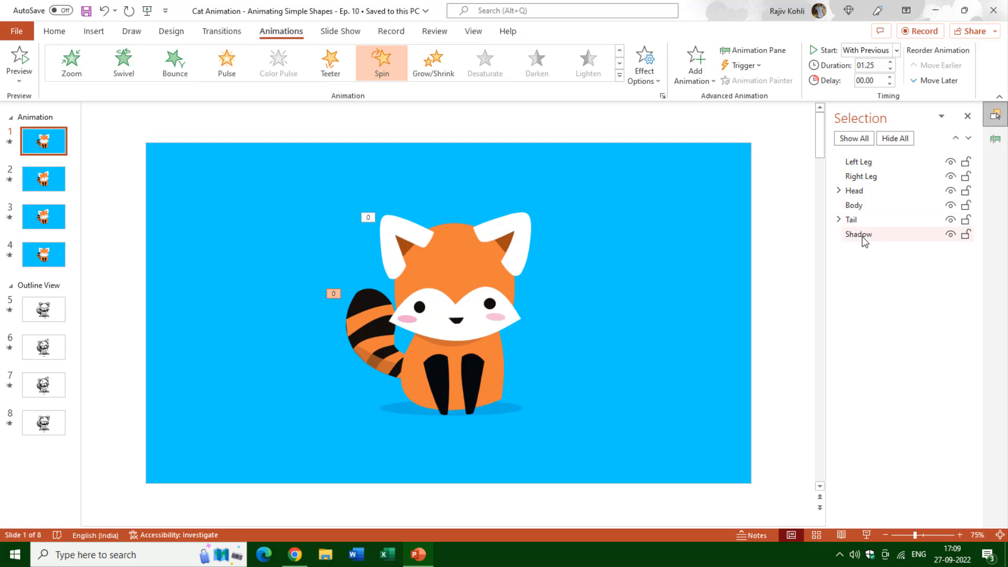
{"action": "key", "text": "Page_Down"}
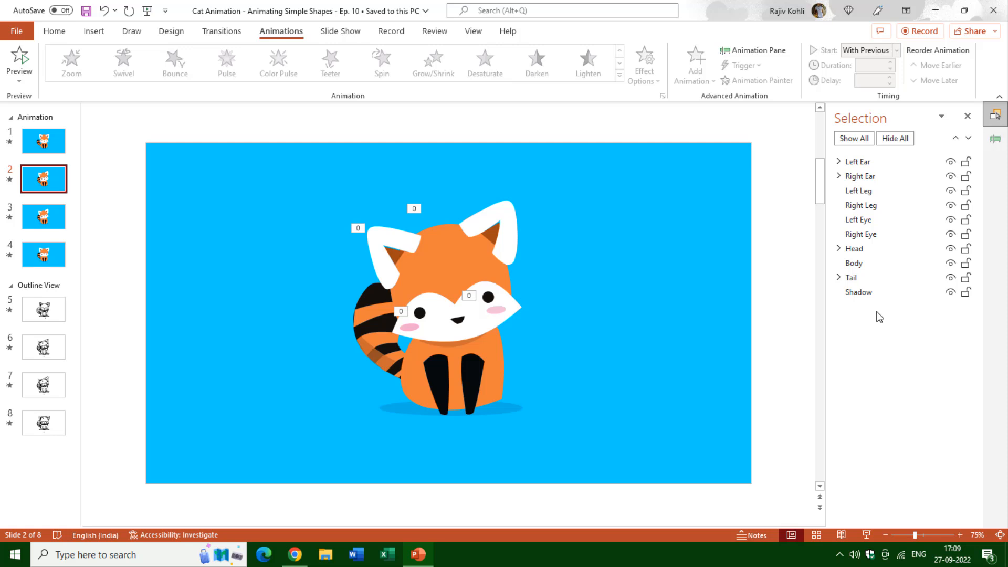
{"action": "left_click", "coordinate": [51, 225]}
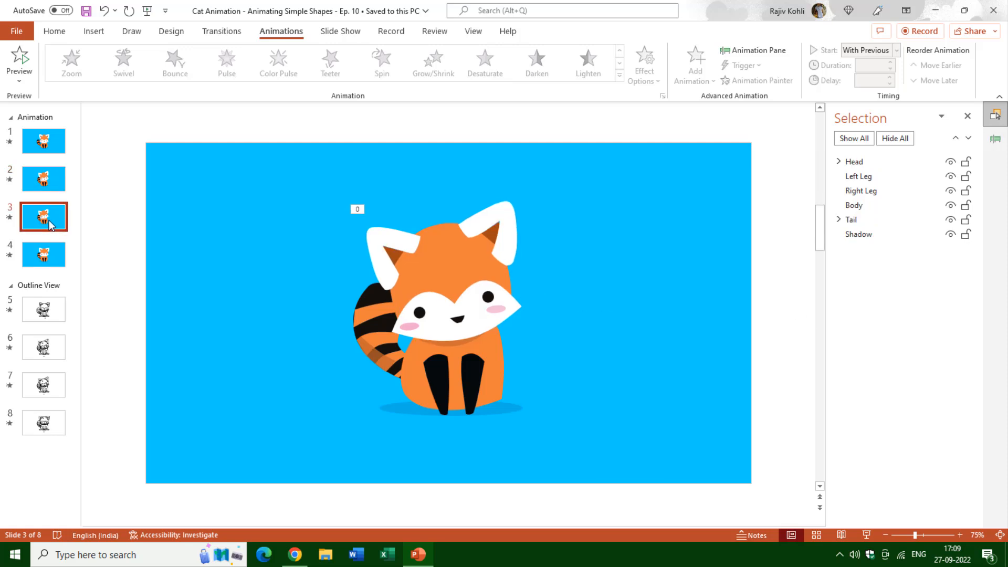
{"action": "left_click", "coordinate": [45, 263]}
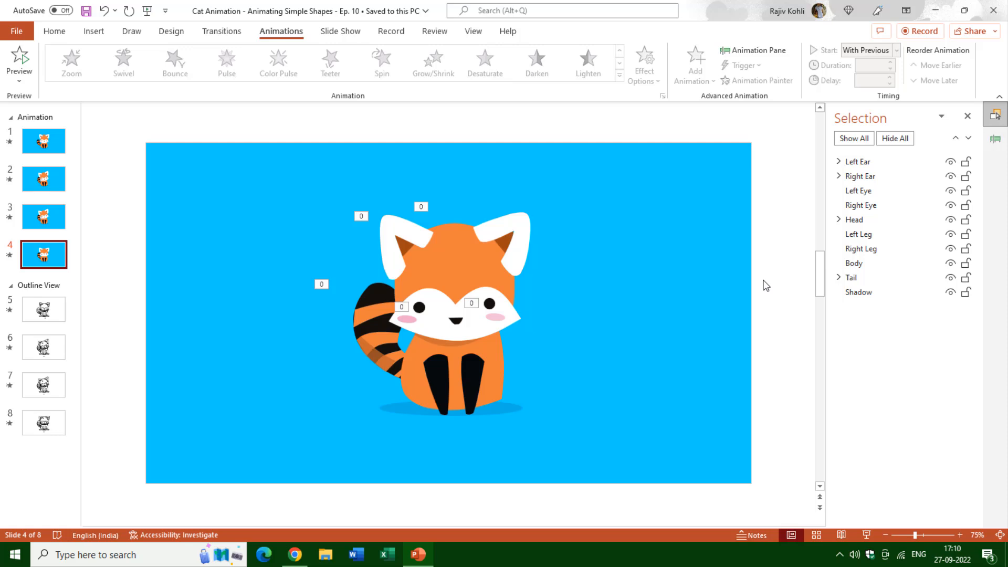
{"action": "left_click", "coordinate": [46, 146]}
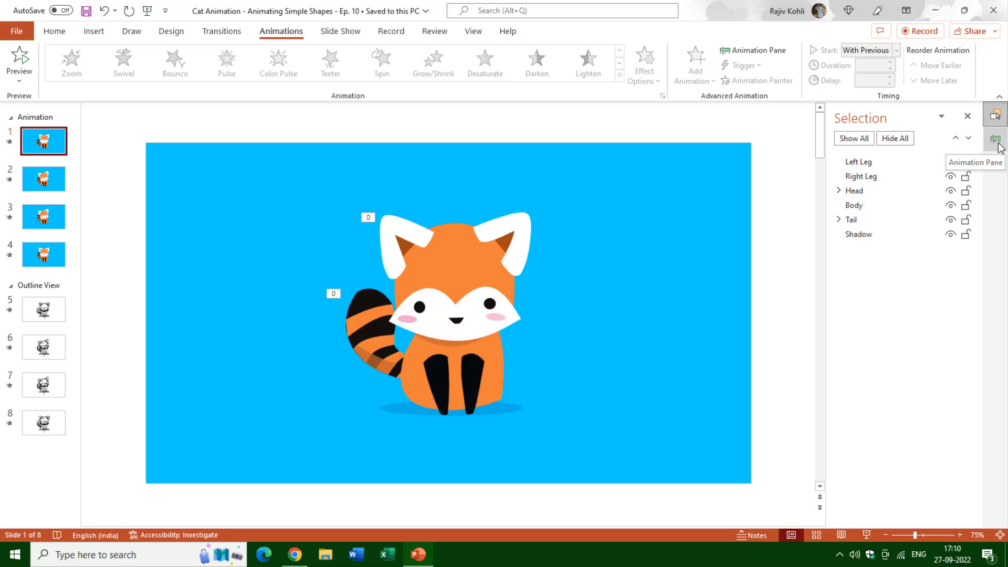
Step: Show the Animation Pane, select the tail and head on the slide, and examine the effect settings of the Tail's Spin animation
{"action": "left_click", "coordinate": [996, 141]}
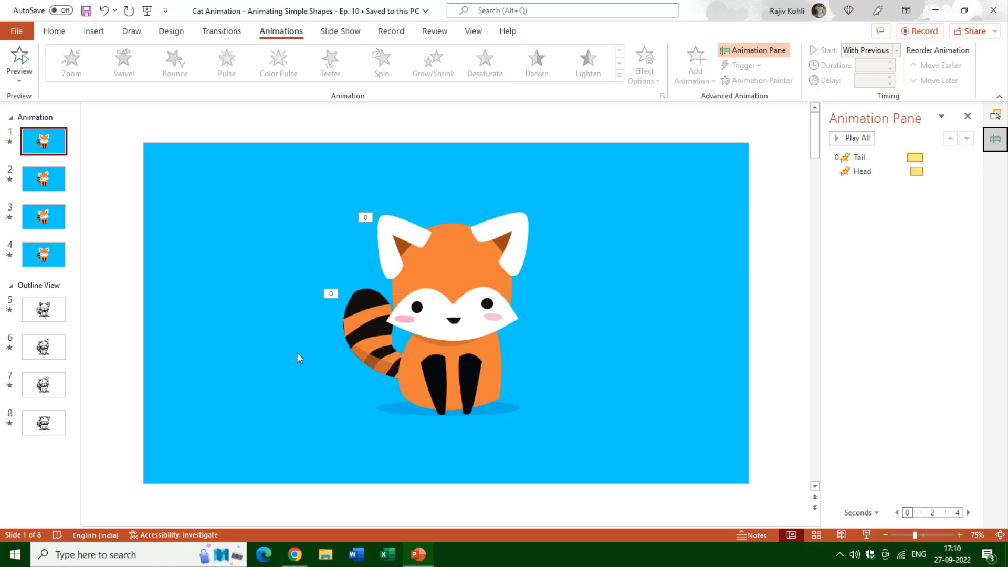
{"action": "left_click", "coordinate": [355, 313]}
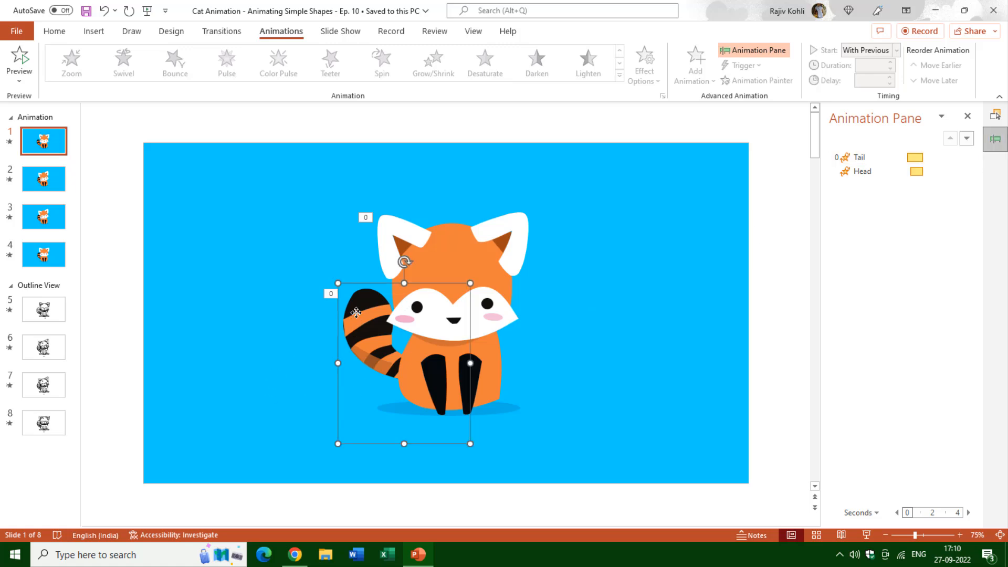
{"action": "left_click", "coordinate": [464, 256]}
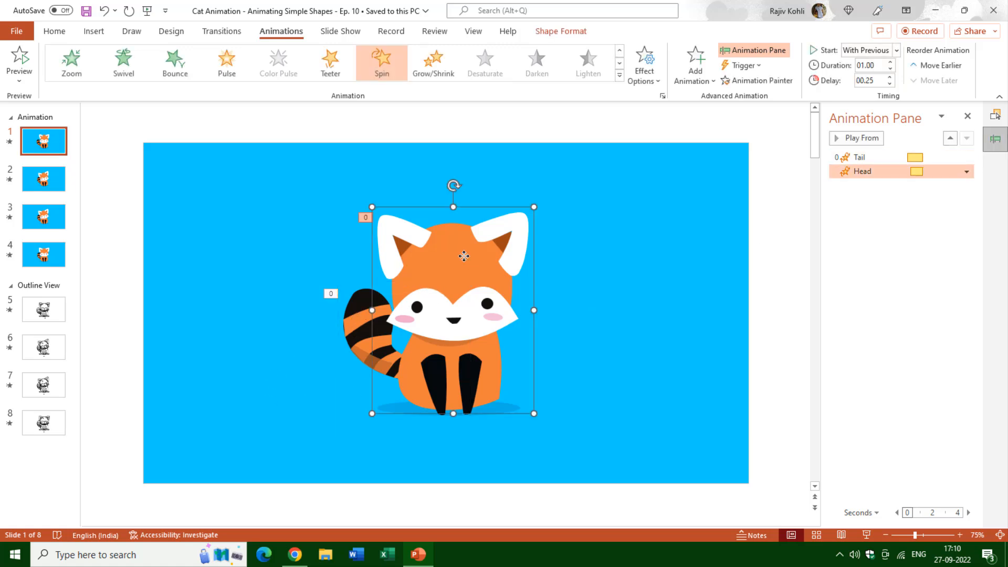
{"action": "double_click", "coordinate": [871, 157]}
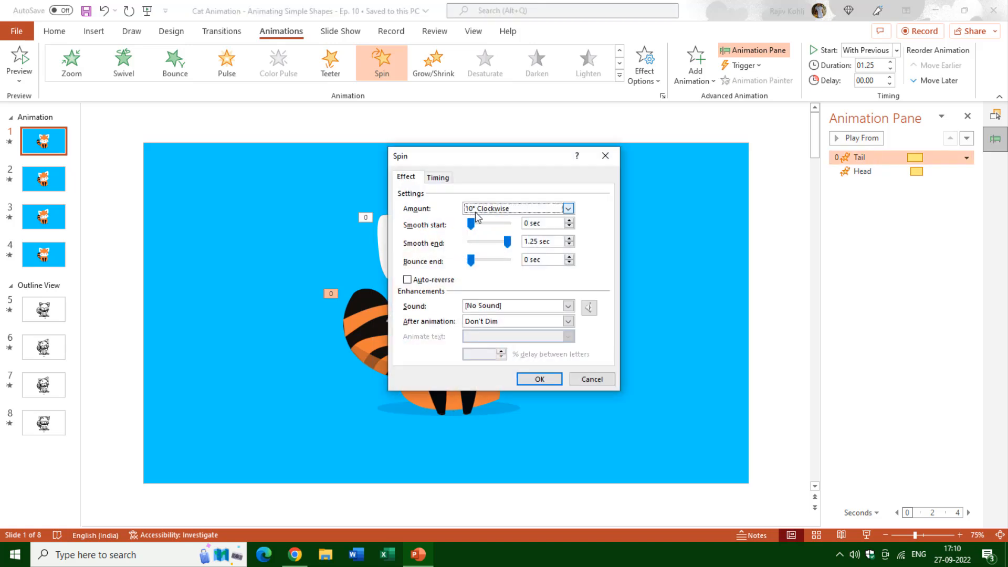
{"action": "key", "text": "Return"}
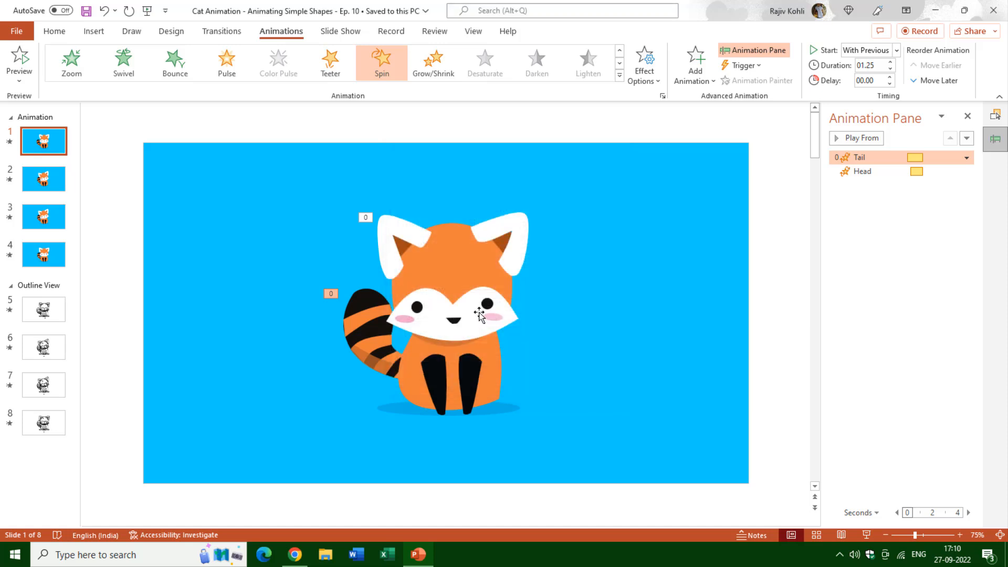
Step: Try rotating the Tail group clockwise on the slide to test its anchor point, and undo the rotation
{"action": "left_click", "coordinate": [358, 313]}
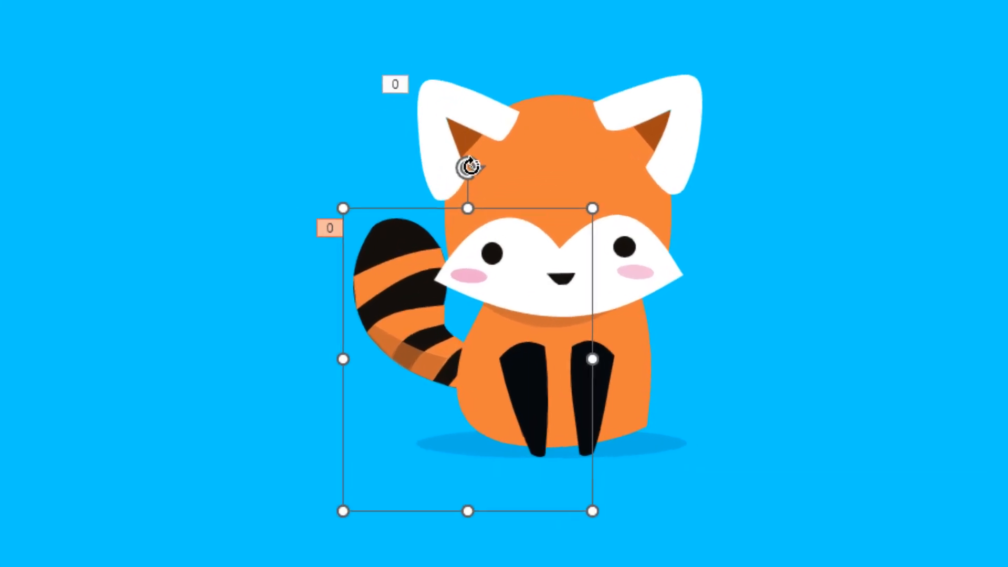
{"action": "left_click_drag", "start_coordinate": [404, 262], "coordinate": [408, 261]}
{"action": "mouse_move", "coordinate": [485, 152]}
{"action": "left_mouse_down"}
{"action": "mouse_move", "coordinate": [545, 171]}
{"action": "mouse_move", "coordinate": [525, 174]}
{"action": "mouse_move", "coordinate": [483, 212]}
{"action": "mouse_move", "coordinate": [549, 206]}
{"action": "mouse_move", "coordinate": [499, 224]}
{"action": "mouse_move", "coordinate": [538, 220]}
{"action": "mouse_move", "coordinate": [504, 231]}
{"action": "mouse_move", "coordinate": [532, 241]}
{"action": "mouse_move", "coordinate": [507, 246]}
{"action": "left_mouse_up"}
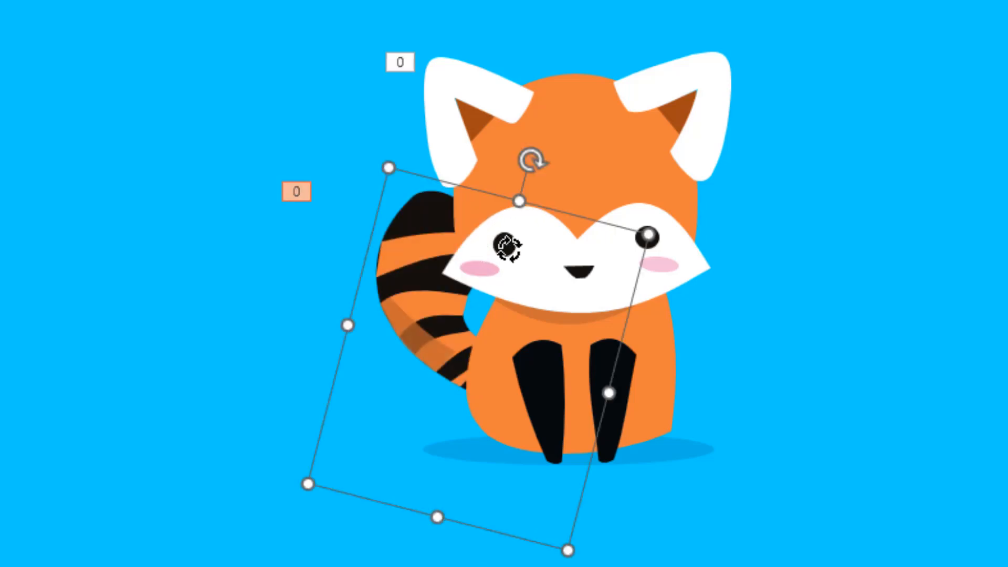
{"action": "key", "text": "ctrl+z"}
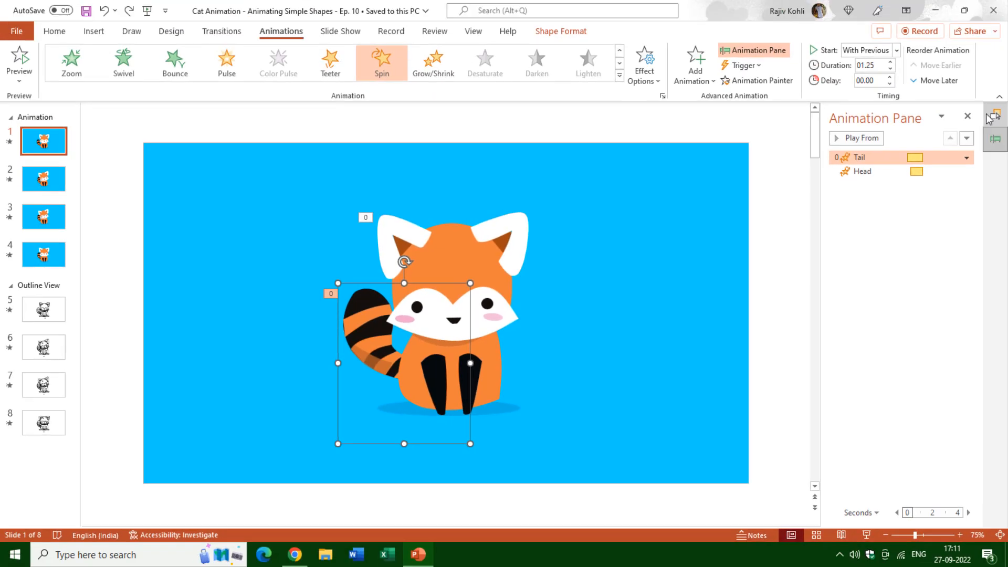
Step: Expand the Tail group, select its Oval 52 anchor shape and set the shape's fill to No Fill
{"action": "left_click", "coordinate": [1003, 116]}
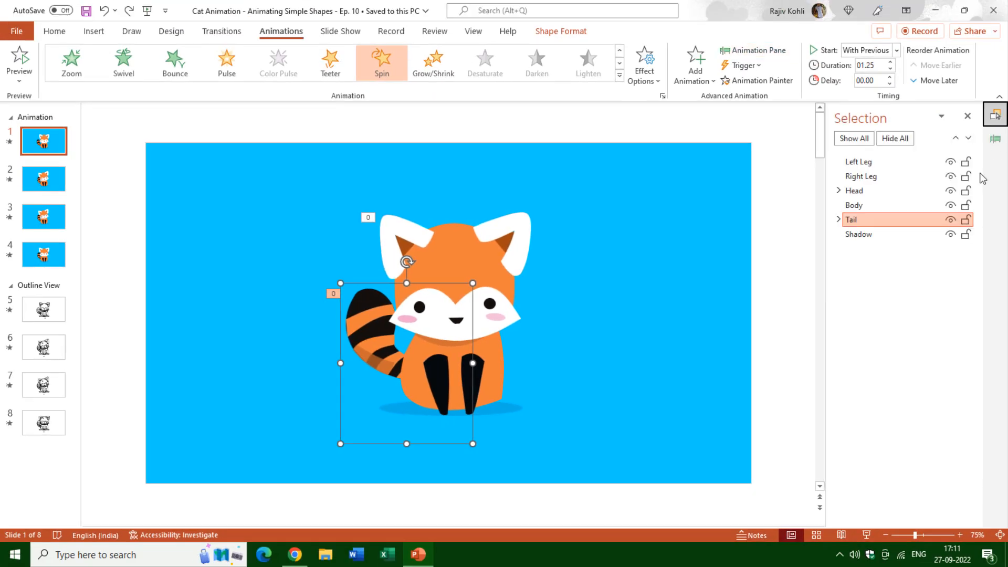
{"action": "left_click", "coordinate": [839, 220]}
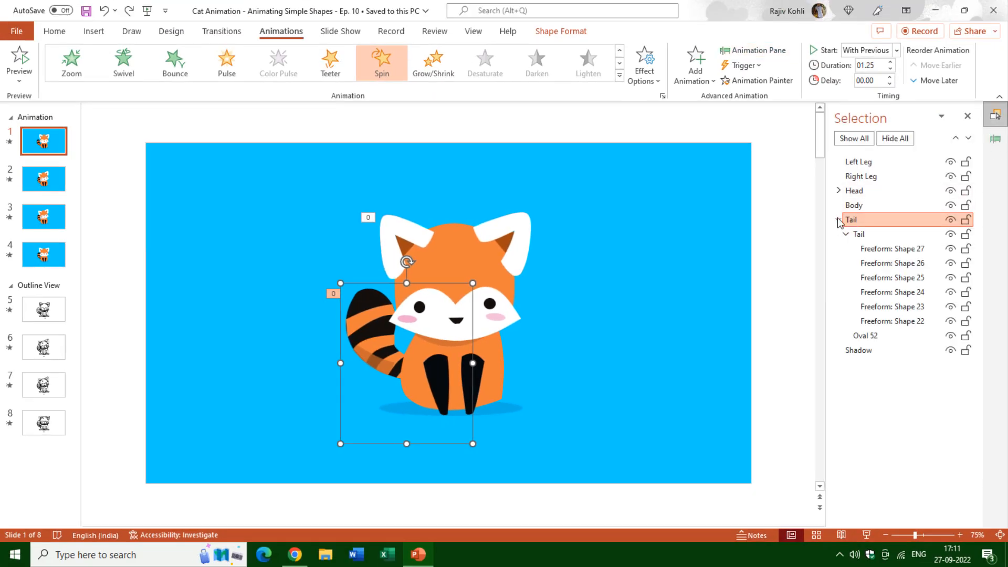
{"action": "left_click", "coordinate": [876, 340]}
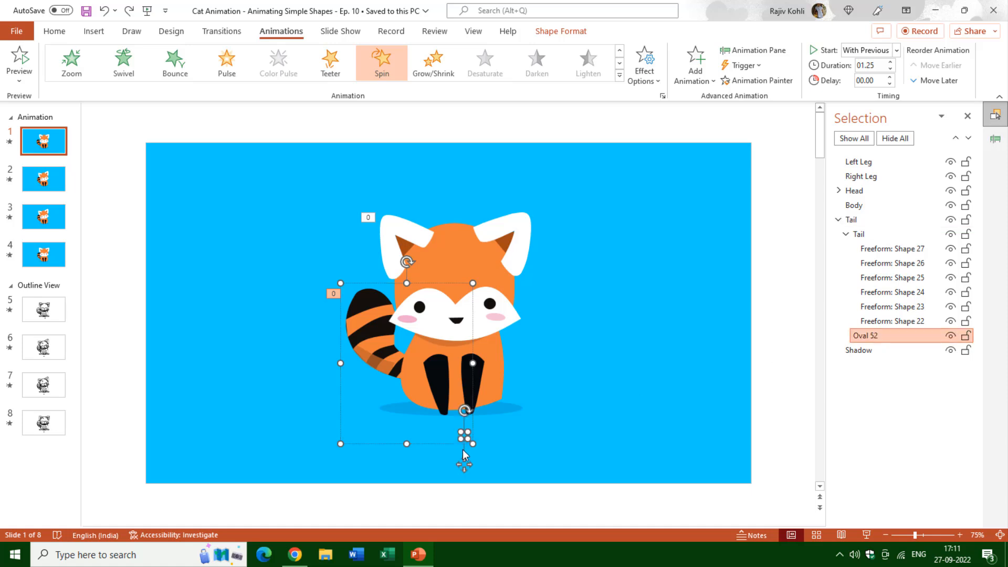
{"action": "scroll", "coordinate": [522, 425], "scroll_direction": "up", "scroll_amount": 5}
{"action": "scroll", "coordinate": [522, 423], "scroll_direction": "up", "scroll_amount": 3}
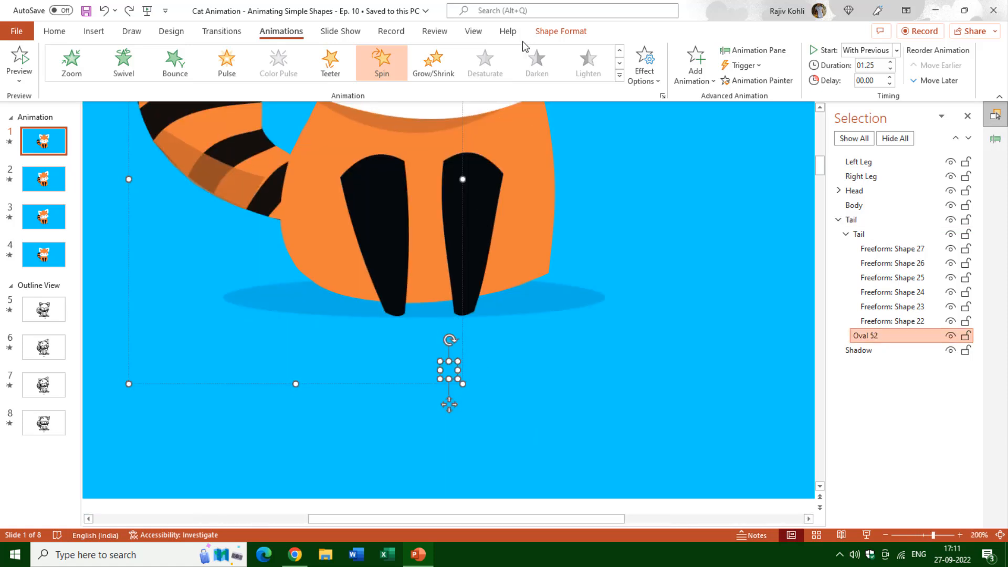
{"action": "left_click", "coordinate": [571, 32]}
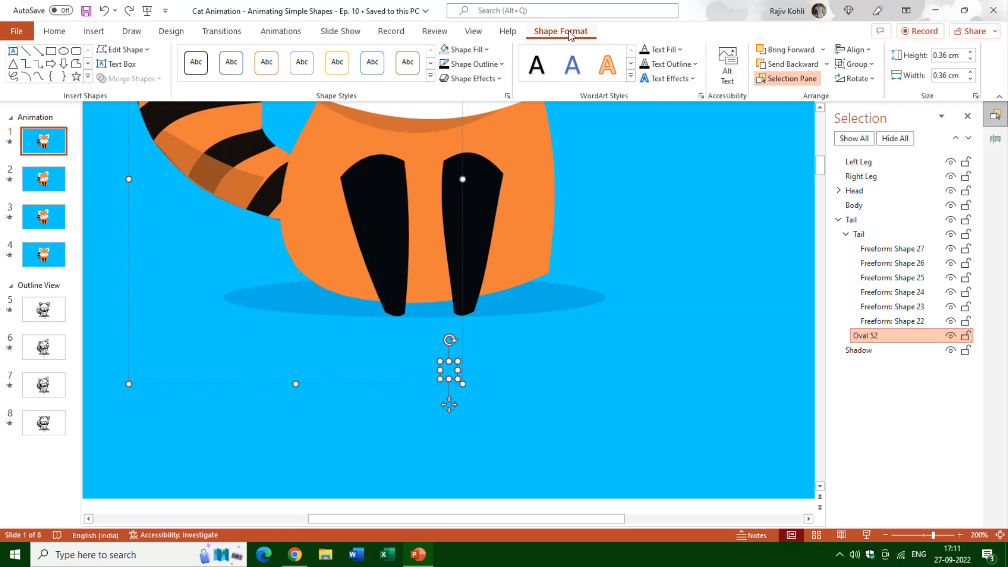
{"action": "left_click", "coordinate": [472, 50]}
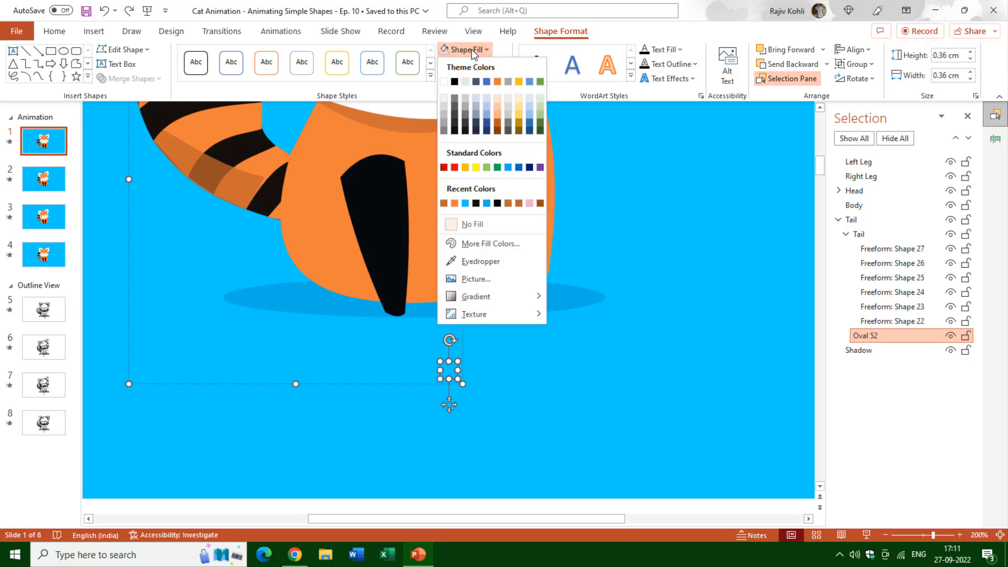
{"action": "left_click", "coordinate": [477, 225]}
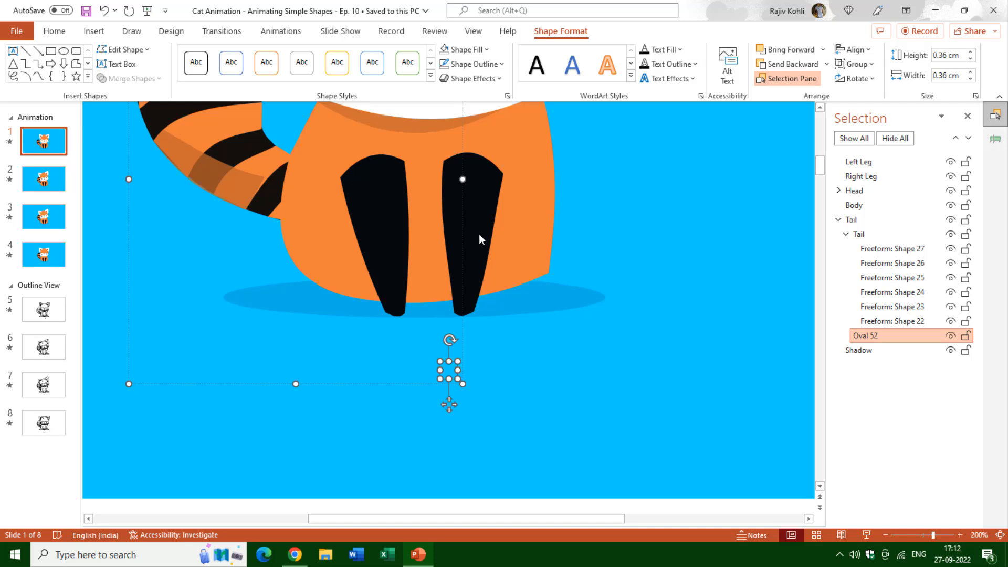
Step: Move Oval 52 horizontally to beneath the body's right edge, and test the Tail group's rotation before undoing the turn
{"action": "scroll", "coordinate": [479, 234], "scroll_direction": "down", "scroll_amount": 3}
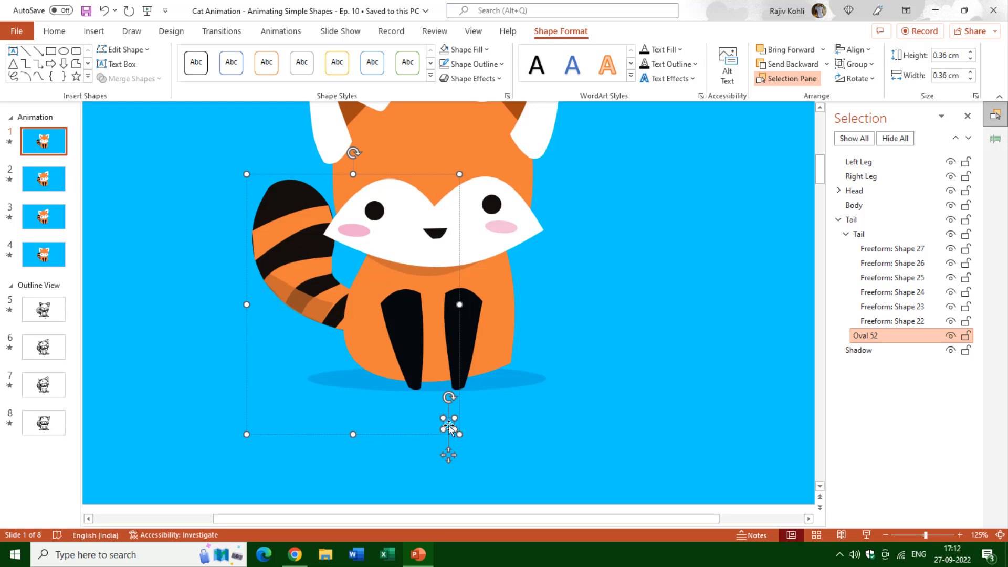
{"action": "left_click_drag", "start_coordinate": [449, 428], "coordinate": [503, 423]}
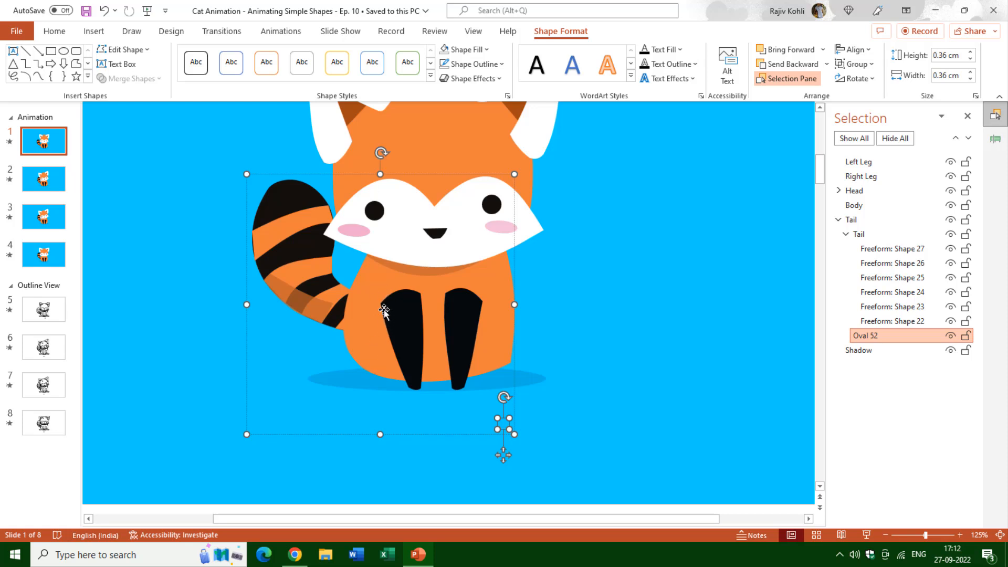
{"action": "left_click_drag", "start_coordinate": [381, 153], "coordinate": [372, 195]}
{"action": "key", "text": "ctrl+z"}
Step: Rotate the Head group slightly counterclockwise around its anchor point
{"action": "scroll", "coordinate": [496, 188], "scroll_direction": "down", "scroll_amount": 1}
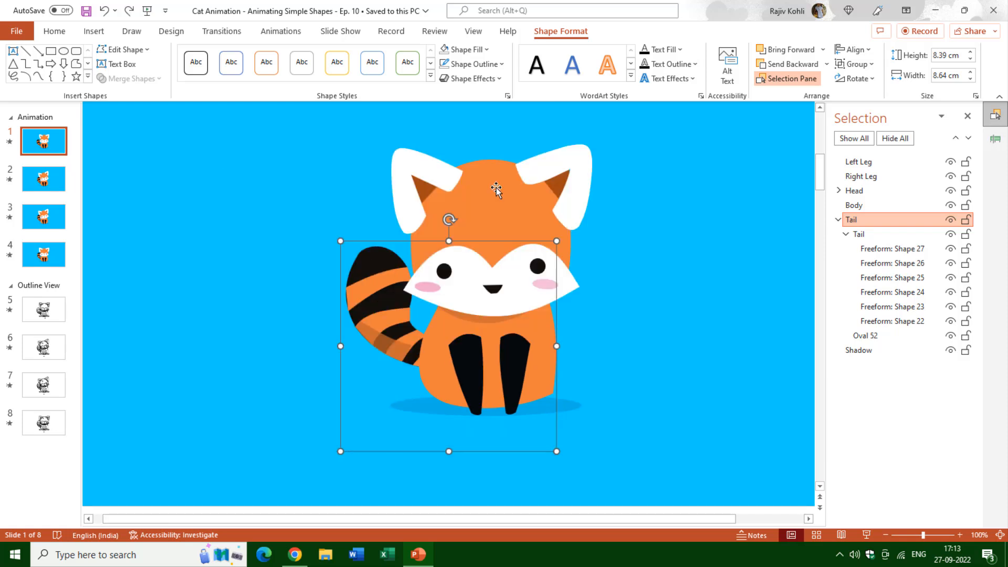
{"action": "left_click", "coordinate": [496, 188]}
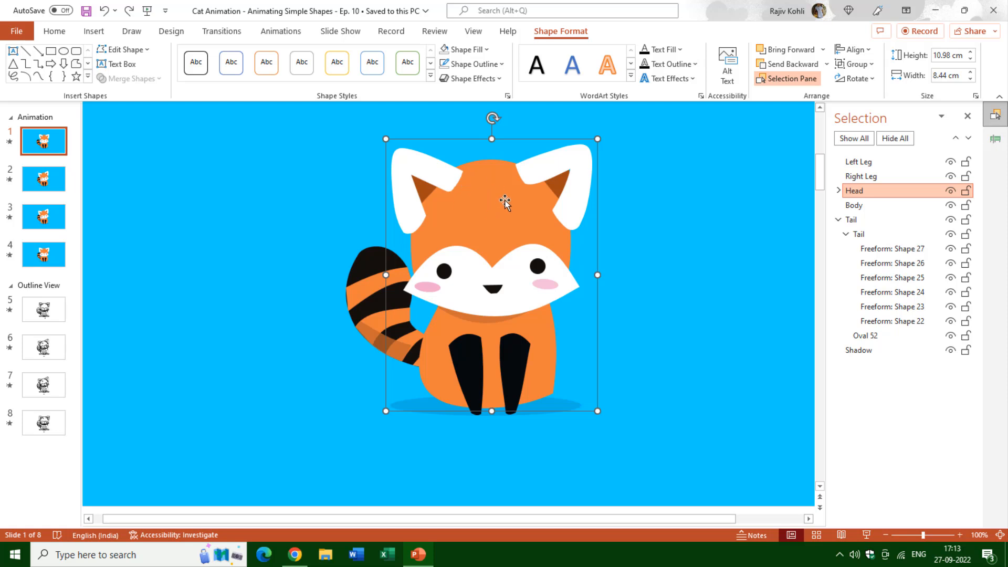
{"action": "left_click_drag", "start_coordinate": [493, 118], "coordinate": [458, 147]}
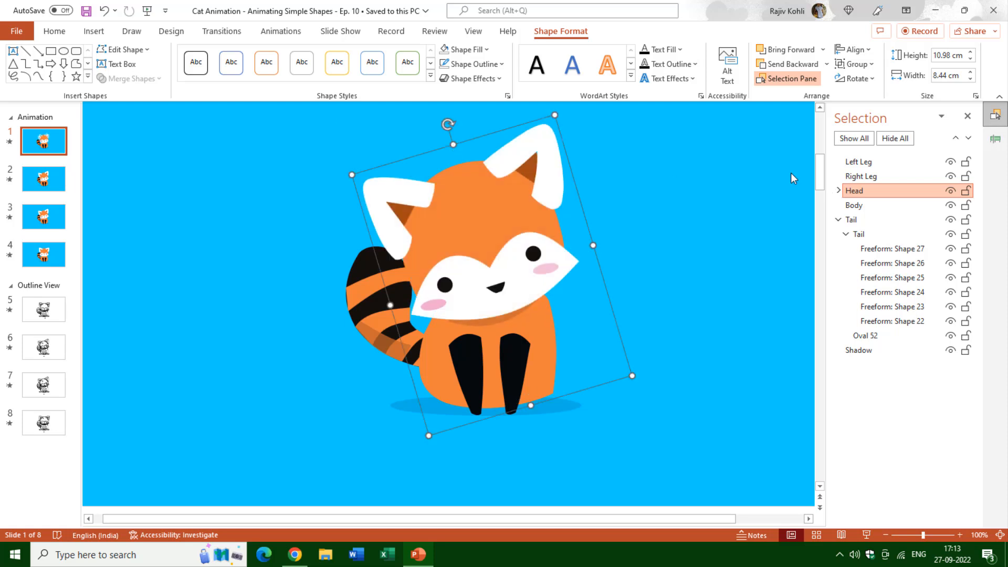
Step: Expand the Head group, try a blue theme fill on its Custom Anchor Point shape and undo it
{"action": "left_click", "coordinate": [838, 192]}
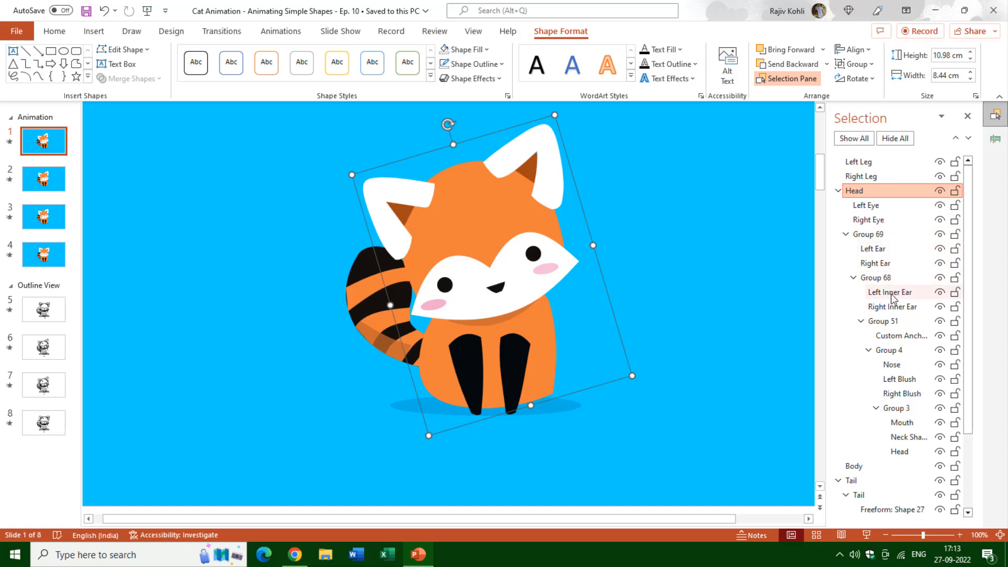
{"action": "left_click", "coordinate": [895, 335]}
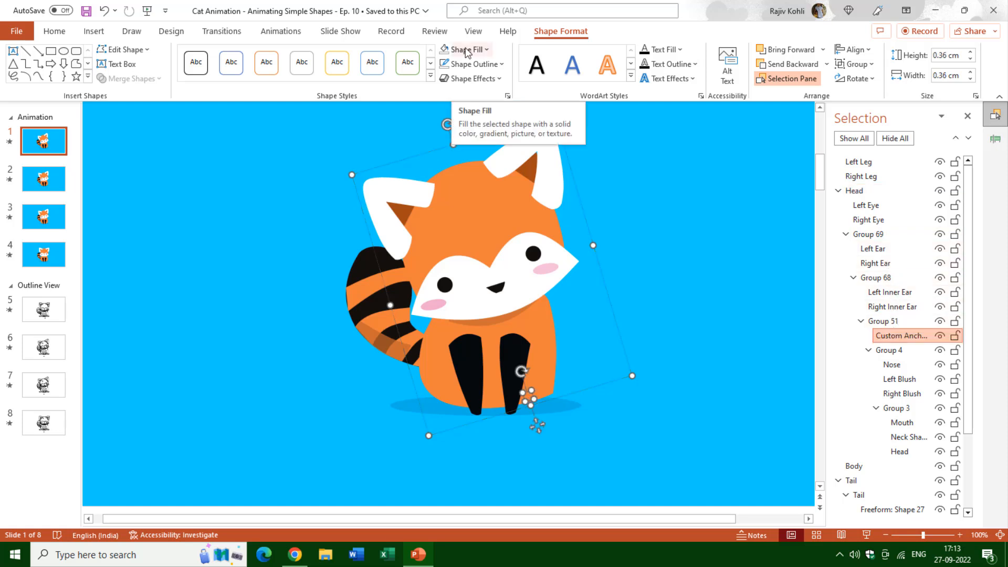
{"action": "left_click", "coordinate": [465, 51]}
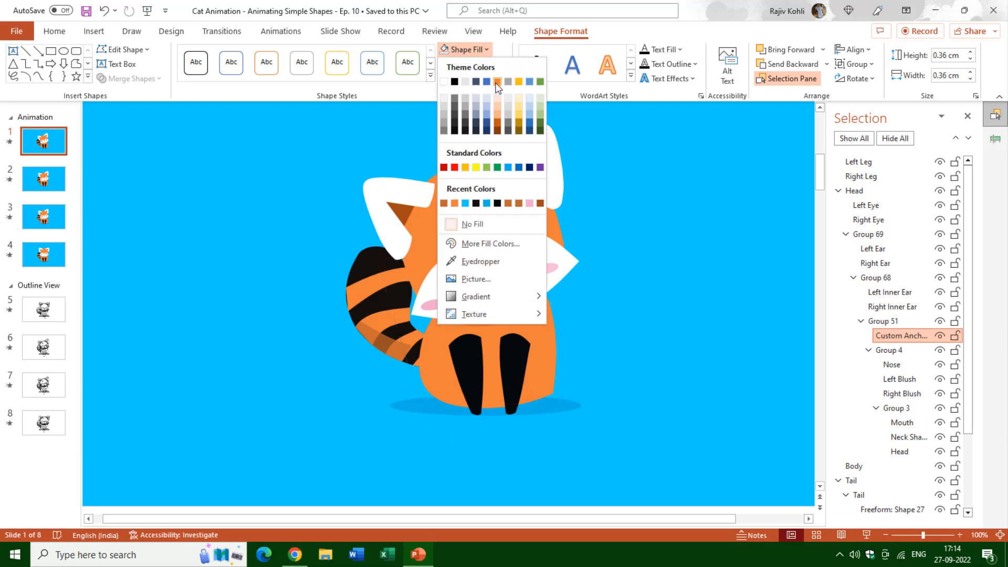
{"action": "left_click", "coordinate": [528, 82]}
{"action": "key", "text": "ctrl+z"}
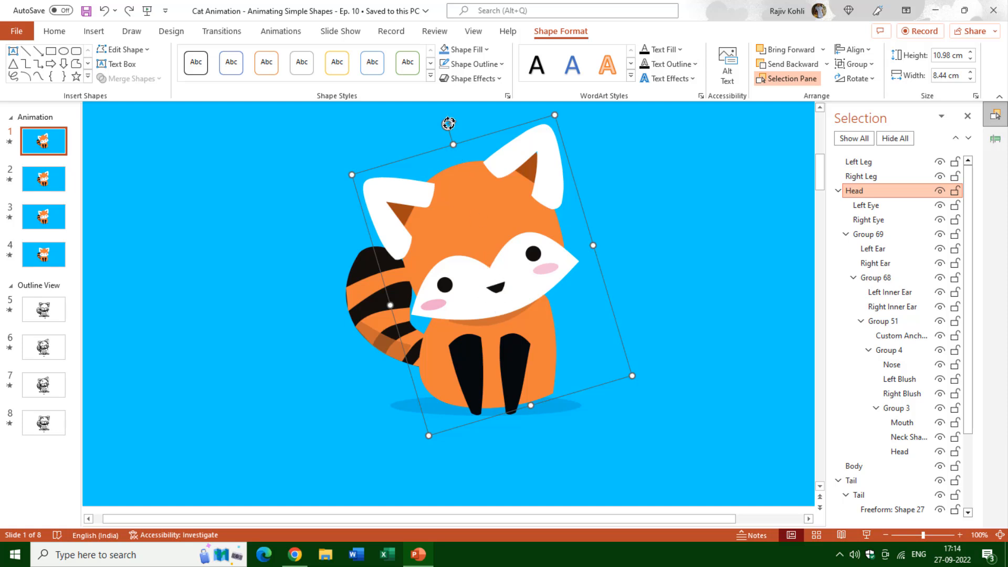
Step: Select the Head group's Custom Anchor Point, then hide and show it to check its visibility
{"action": "mouse_move", "coordinate": [448, 125]}
{"action": "left_mouse_down"}
{"action": "mouse_move", "coordinate": [480, 133]}
{"action": "mouse_move", "coordinate": [449, 125]}
{"action": "left_mouse_up"}
{"action": "left_click", "coordinate": [904, 336]}
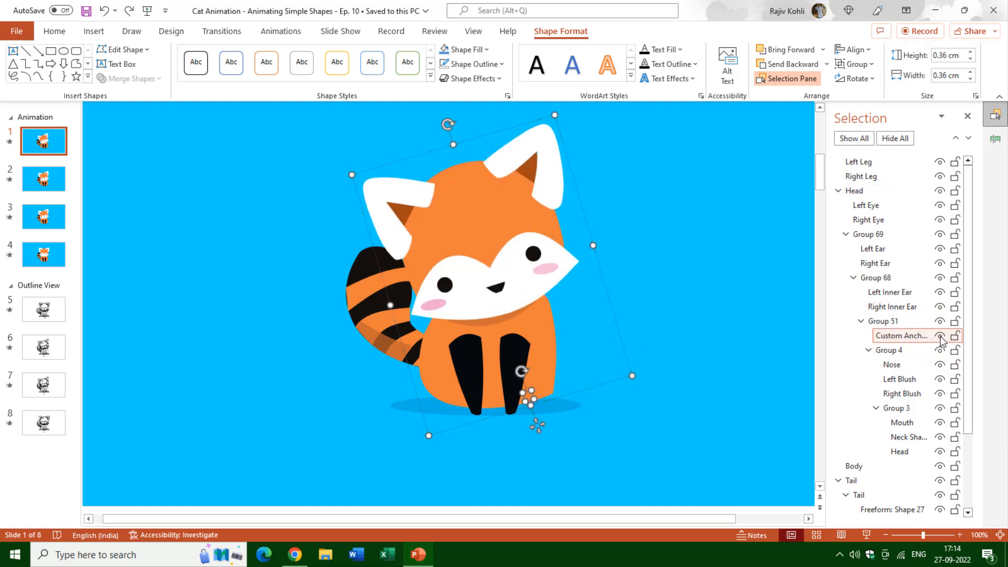
{"action": "left_click", "coordinate": [939, 336]}
{"action": "left_click", "coordinate": [938, 336]}
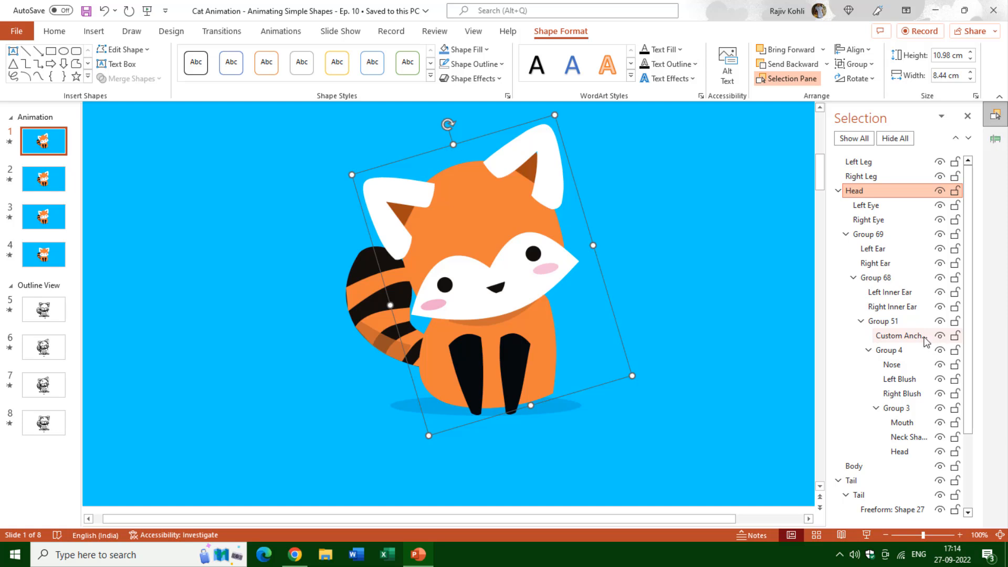
Step: Try deleting the Custom Anchor Point and rotating the Head group without it, then undo the changes to restore the anchor
{"action": "left_click", "coordinate": [899, 338]}
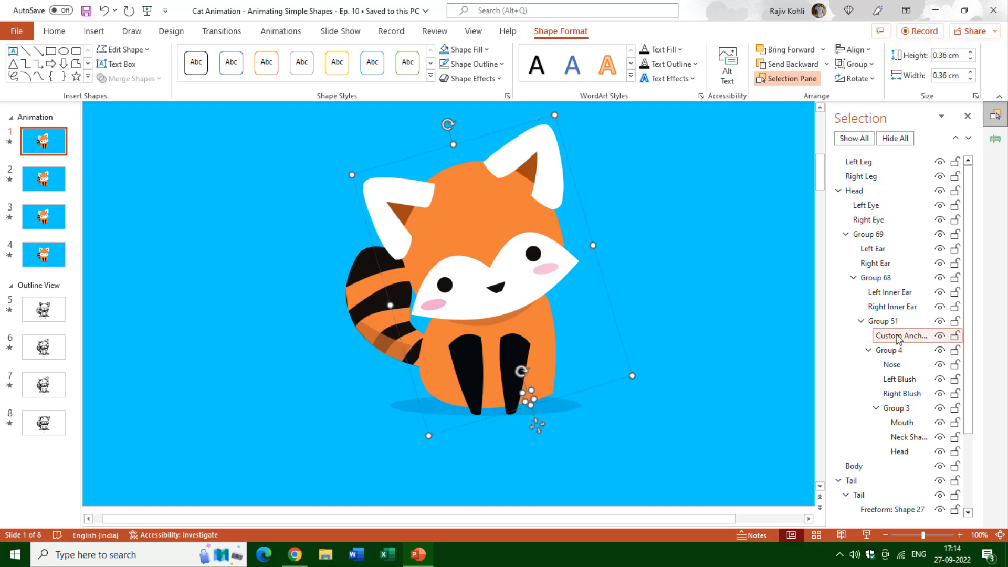
{"action": "key", "text": "Delete"}
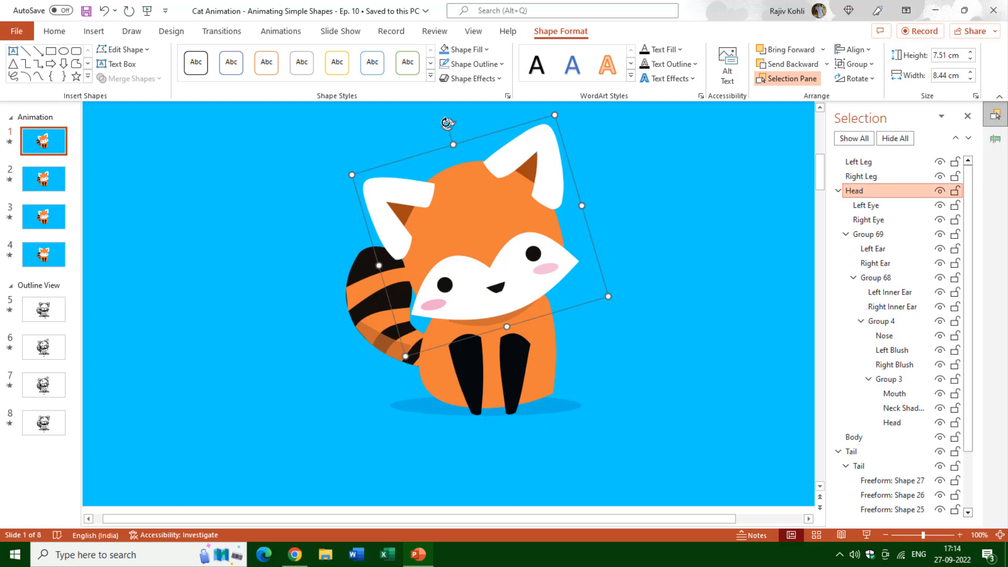
{"action": "left_click_drag", "start_coordinate": [446, 122], "coordinate": [449, 150]}
{"action": "key", "text": "ctrl+z"}
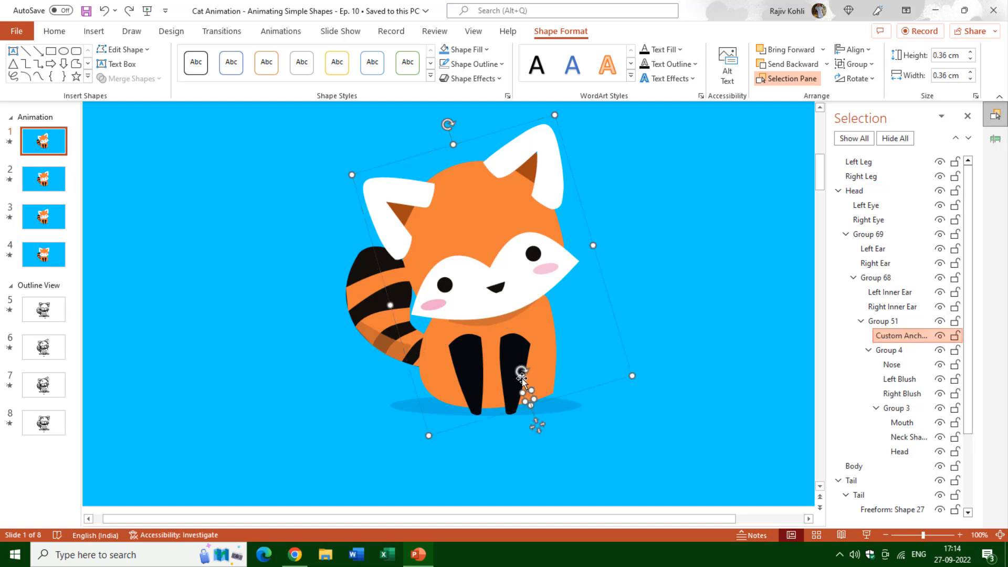
{"action": "mouse_move", "coordinate": [448, 122]}
{"action": "left_mouse_down"}
{"action": "mouse_move", "coordinate": [439, 124]}
{"action": "mouse_move", "coordinate": [462, 134]}
{"action": "mouse_move", "coordinate": [449, 137]}
{"action": "left_mouse_up"}
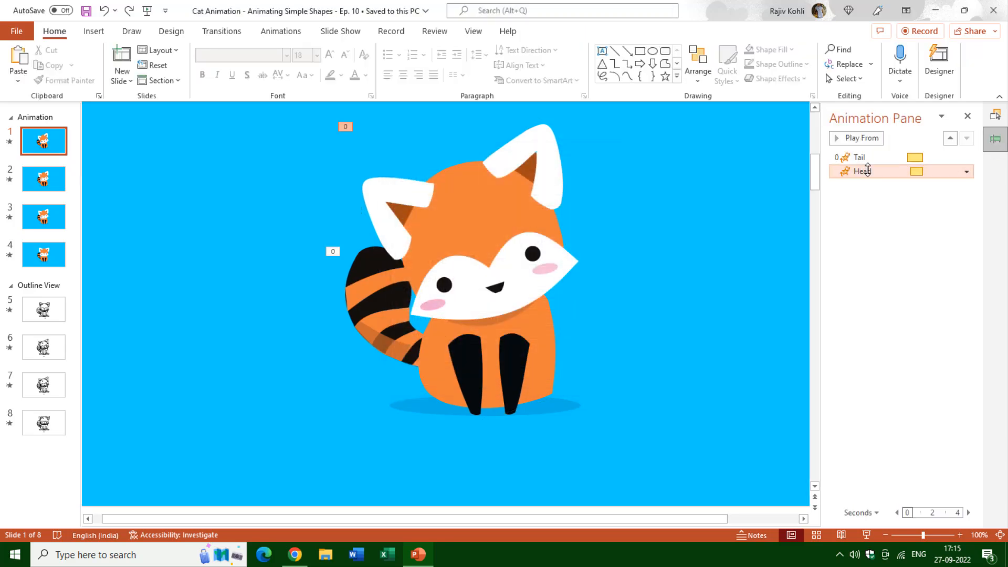
Step: Open the Head's Spin animation settings and examine its effect and timing options
{"action": "double_click", "coordinate": [868, 171]}
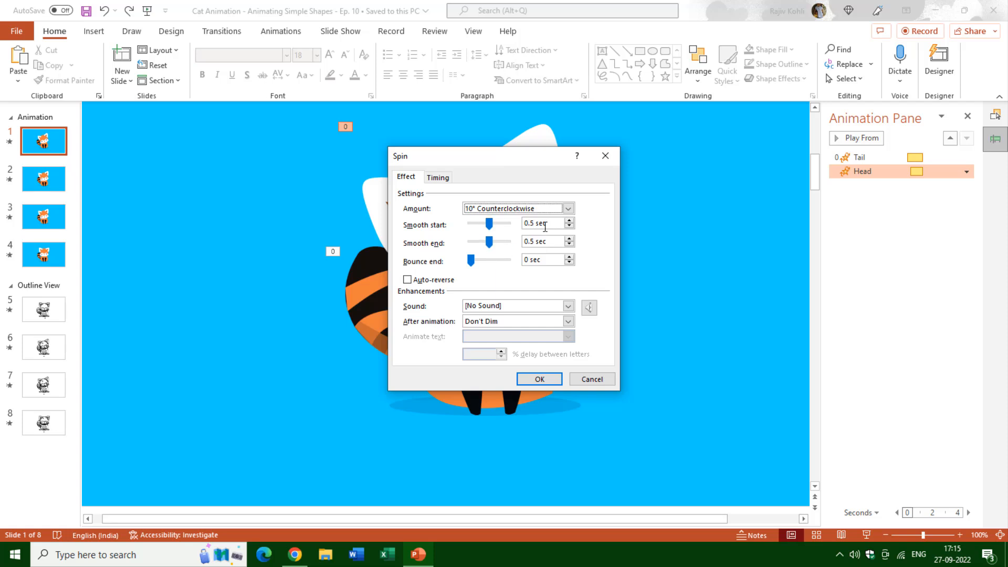
{"action": "left_click", "coordinate": [438, 179]}
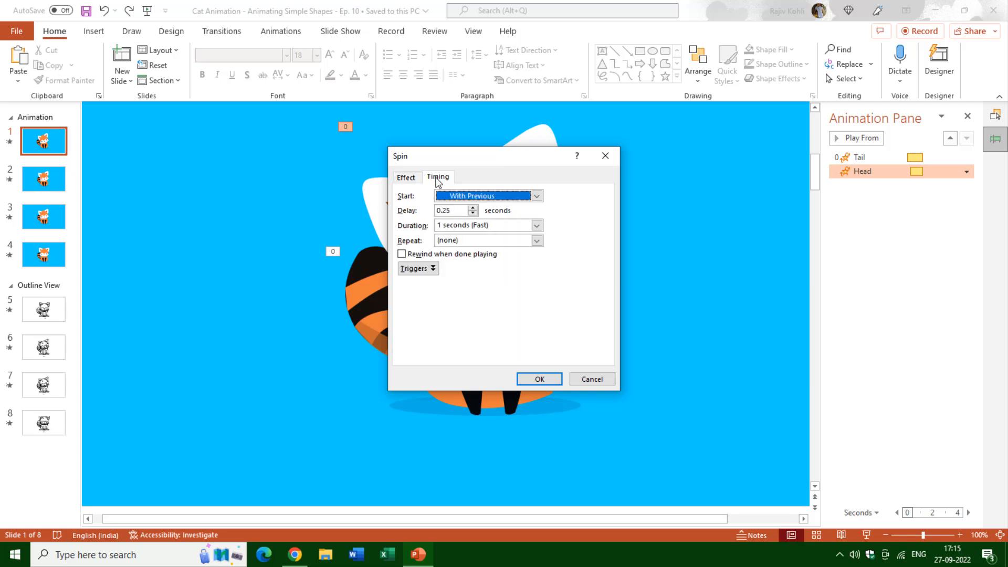
{"action": "left_click", "coordinate": [462, 226]}
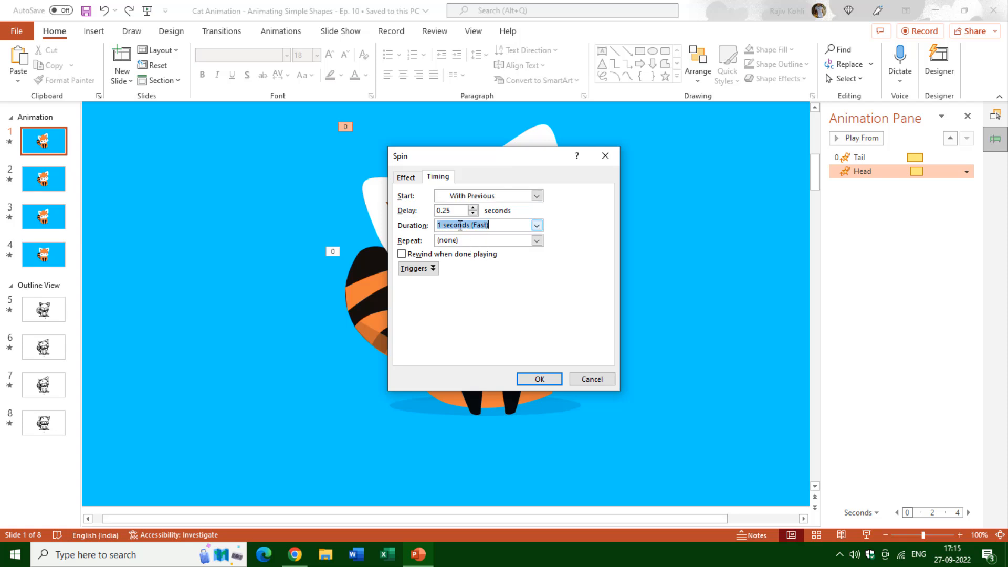
{"action": "left_click", "coordinate": [408, 180]}
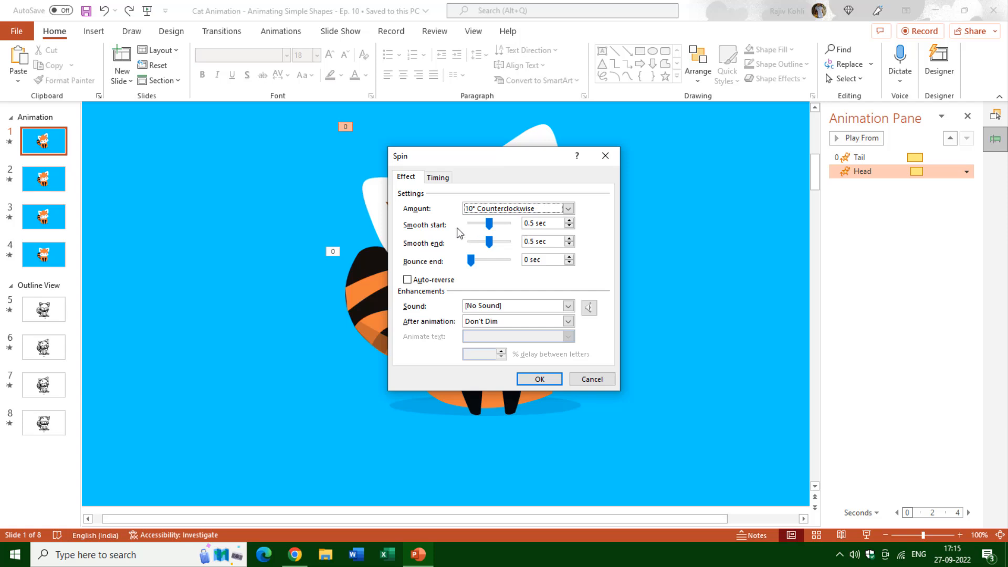
{"action": "key", "text": "ctrl+Tab"}
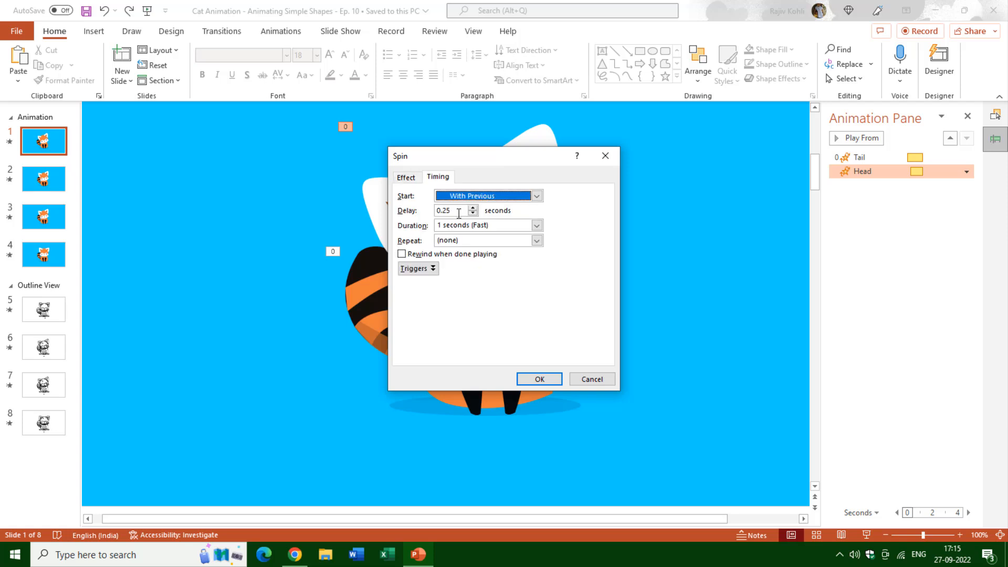
Step: Check the Head's Spin delay, examine the Tail's Spin effect and timing settings, and select the Head group on the slide
{"action": "left_click", "coordinate": [458, 213]}
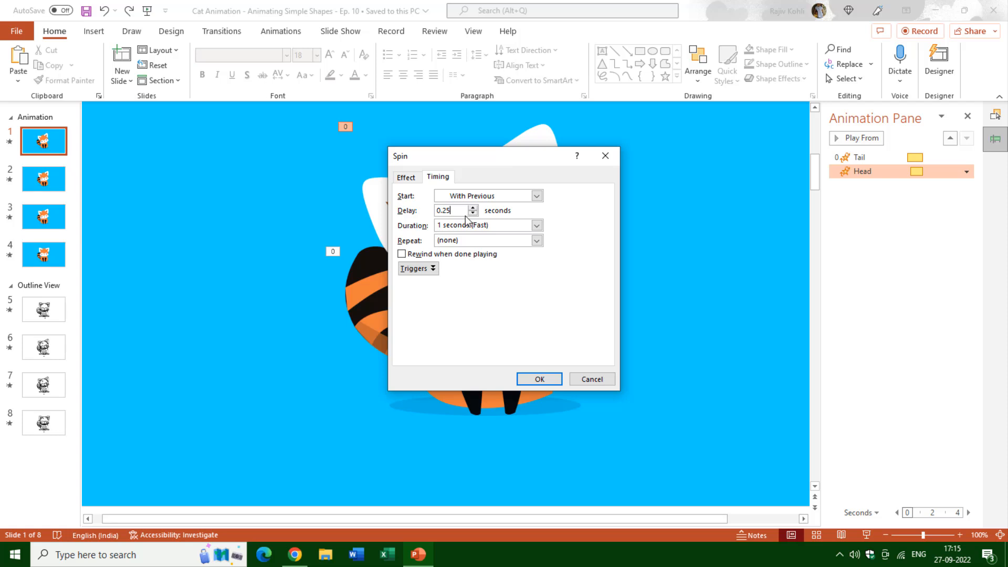
{"action": "key", "text": "Return"}
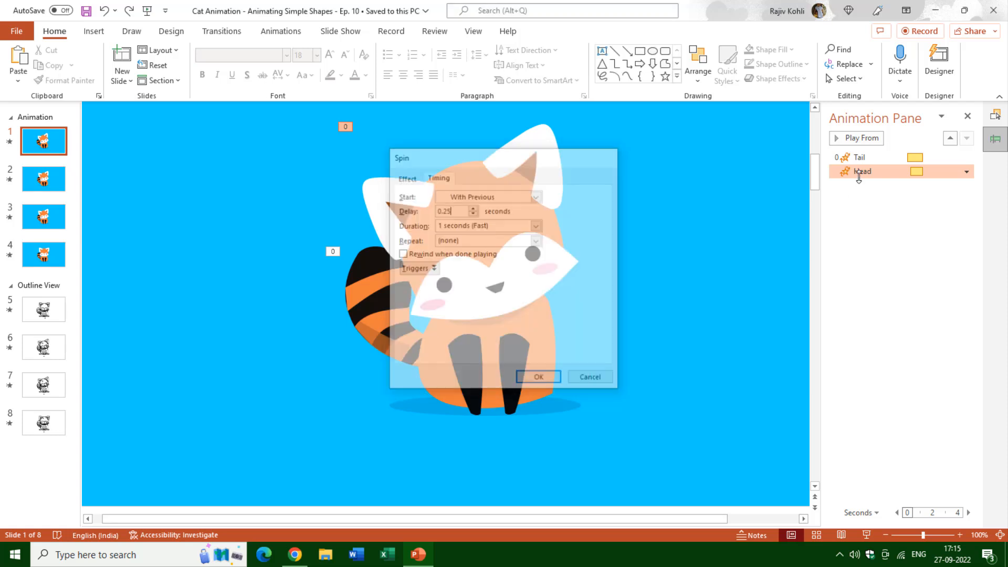
{"action": "left_click", "coordinate": [861, 156]}
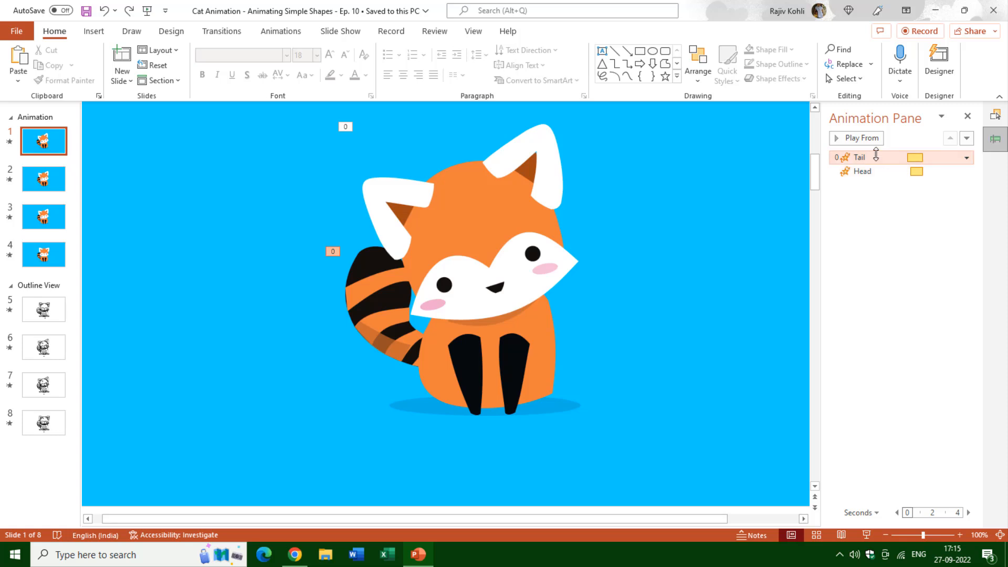
{"action": "double_click", "coordinate": [876, 160]}
{"action": "key", "text": "Return"}
{"action": "double_click", "coordinate": [865, 157]}
{"action": "left_click_drag", "start_coordinate": [483, 243], "coordinate": [517, 248]}
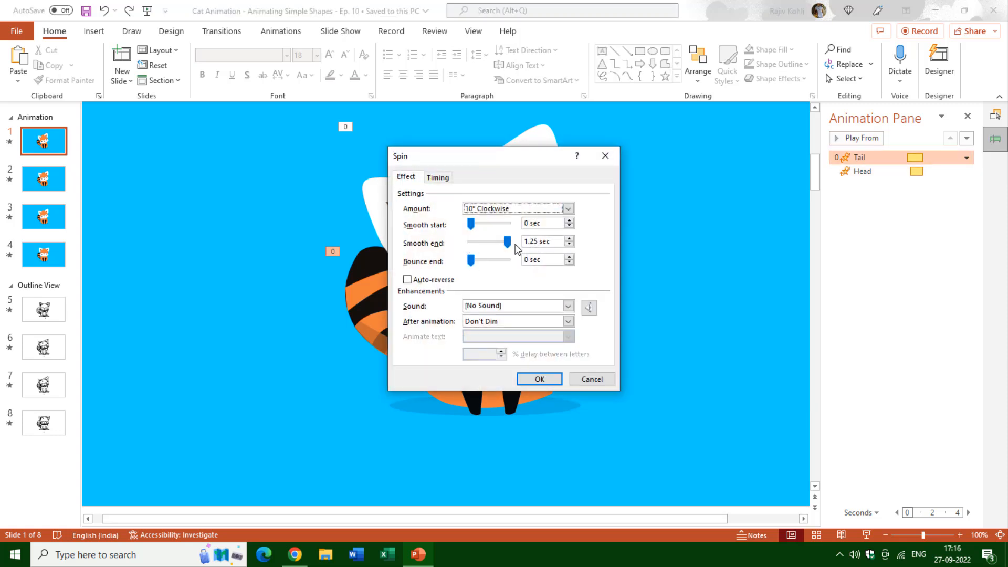
{"action": "left_click", "coordinate": [447, 178]}
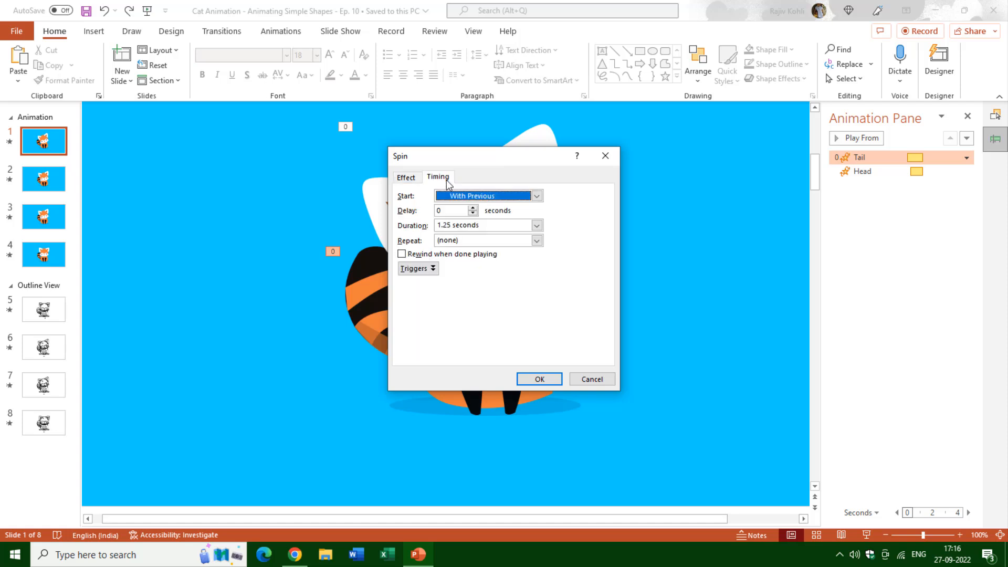
{"action": "left_click", "coordinate": [462, 227]}
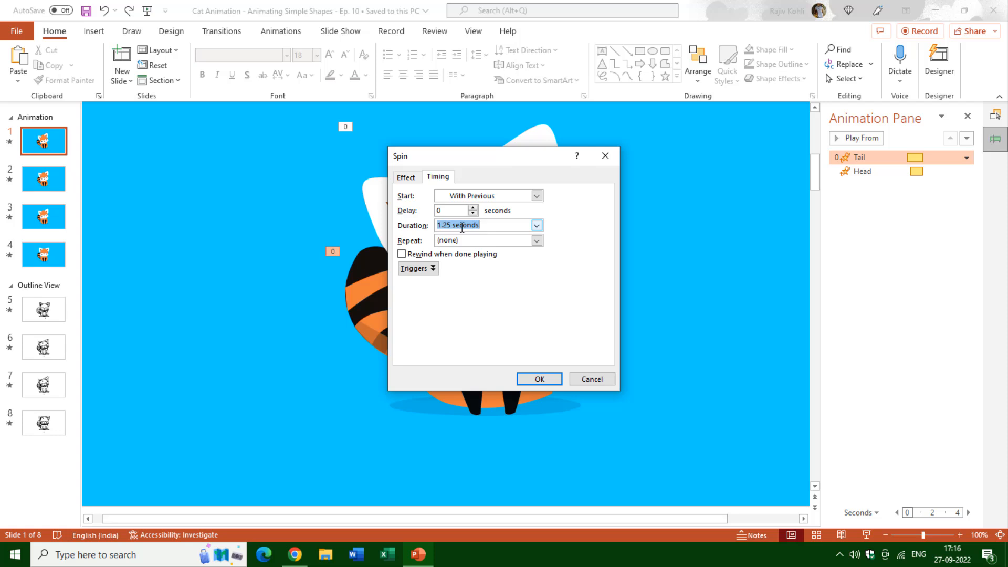
{"action": "key", "text": "Return"}
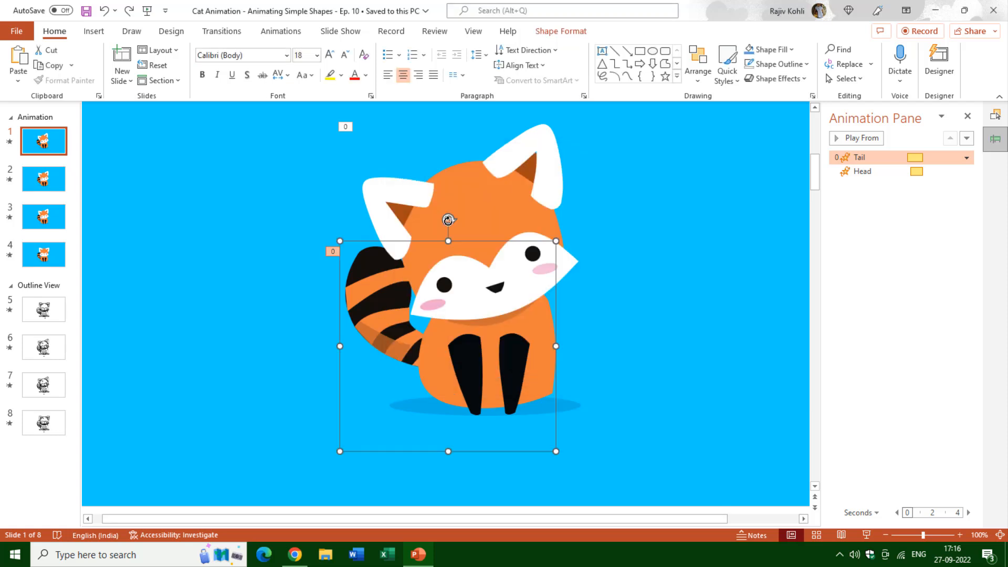
{"action": "left_click", "coordinate": [484, 205]}
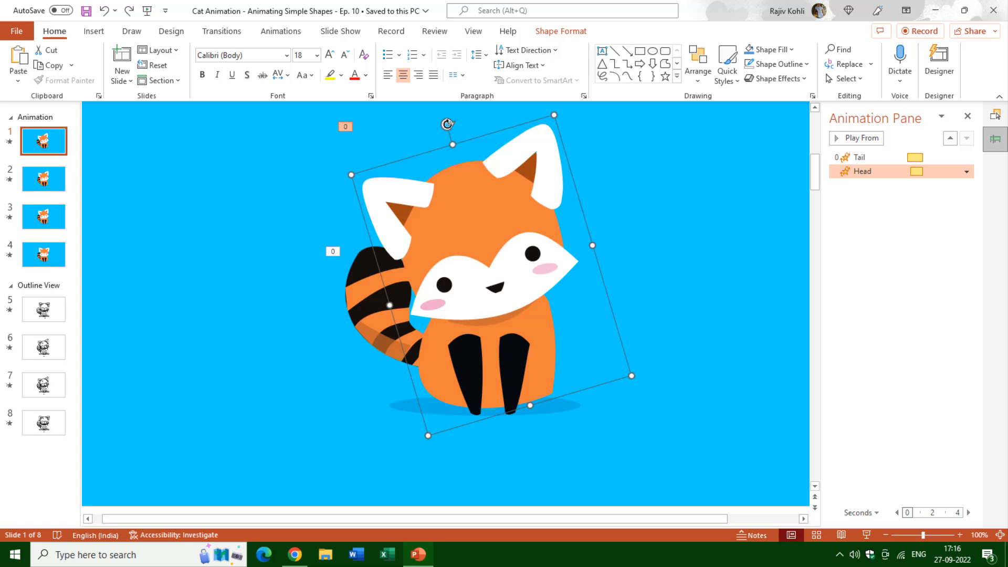
Step: Hide slides 2 through 8 from the slide show and return to slide 1
{"action": "key", "text": "Page_Down"}
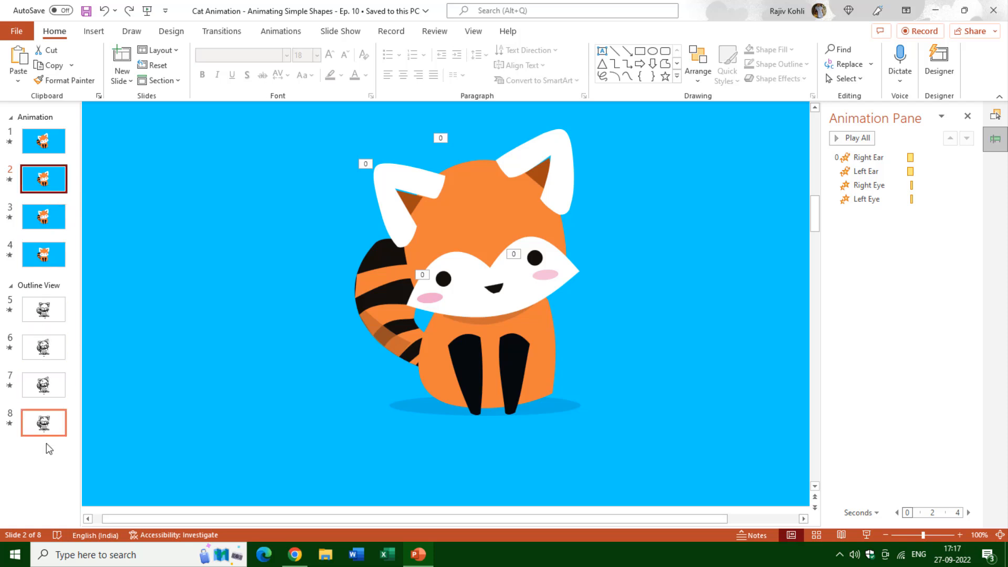
{"action": "left_click", "coordinate": [47, 425], "text": "shift"}
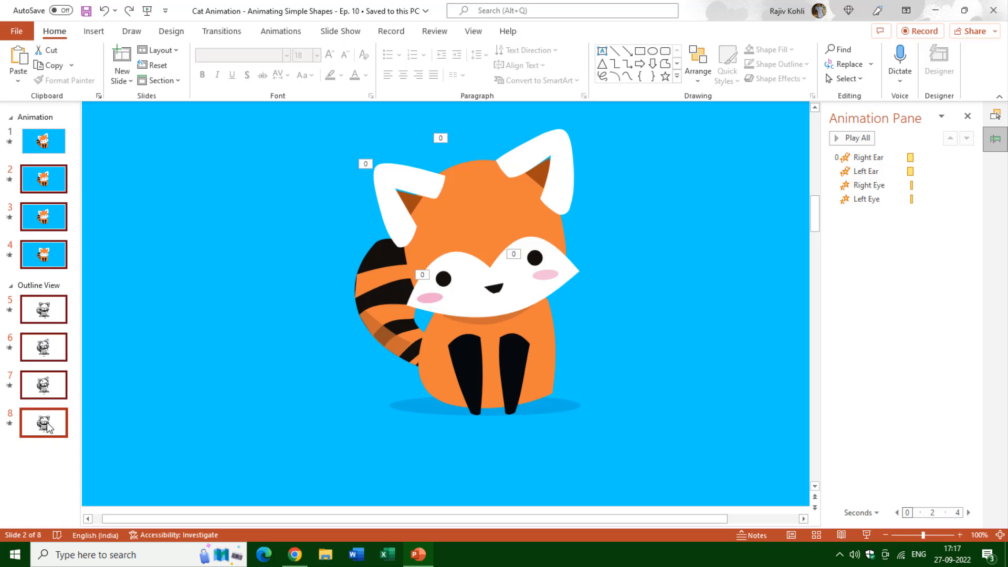
{"action": "right_click", "coordinate": [49, 428]}
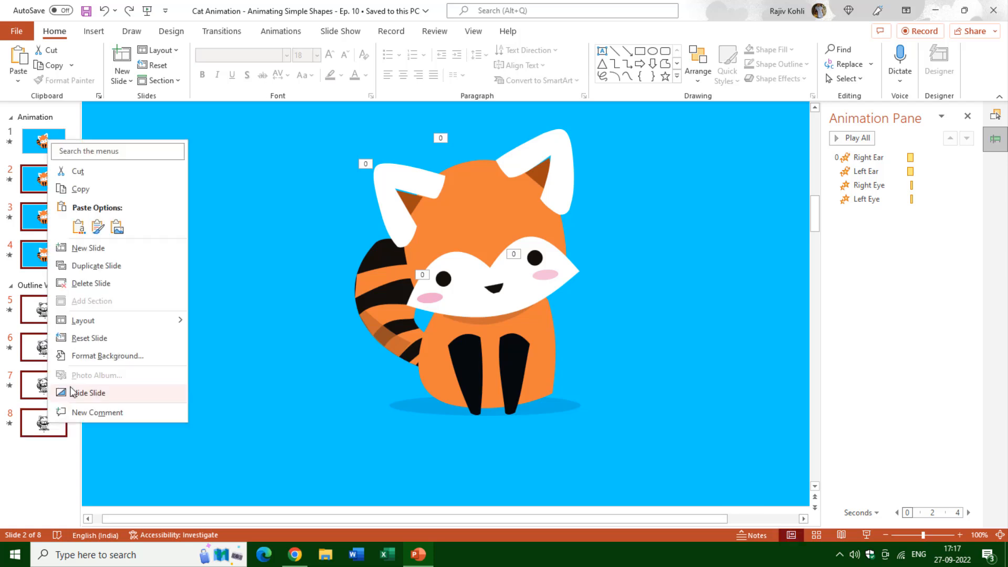
{"action": "left_click", "coordinate": [74, 393]}
{"action": "left_click", "coordinate": [43, 140]}
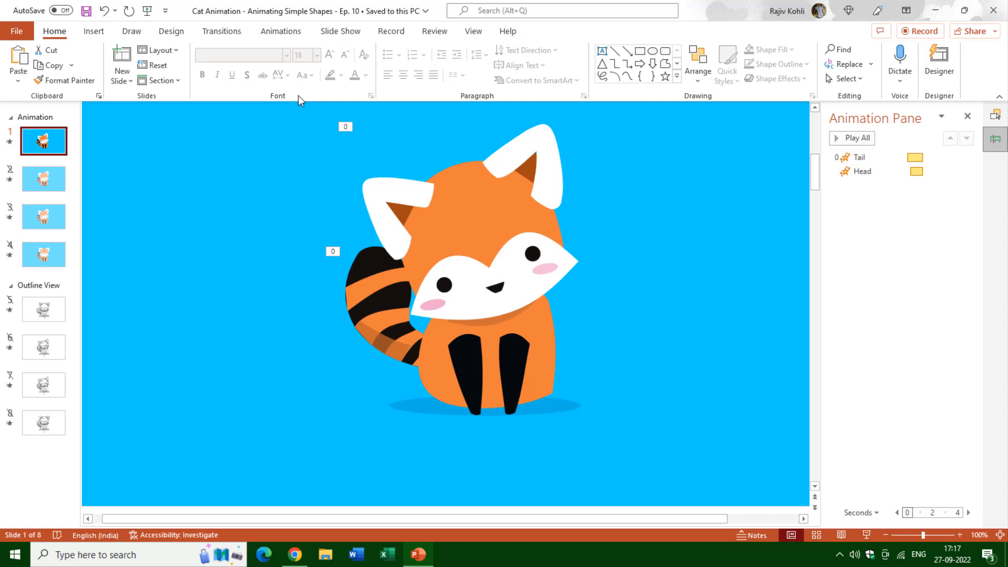
Step: Review the slide show setup with continuous looping, and play the show from slide 1 to preview the animation
{"action": "left_click", "coordinate": [346, 34]}
{"action": "left_click", "coordinate": [227, 66]}
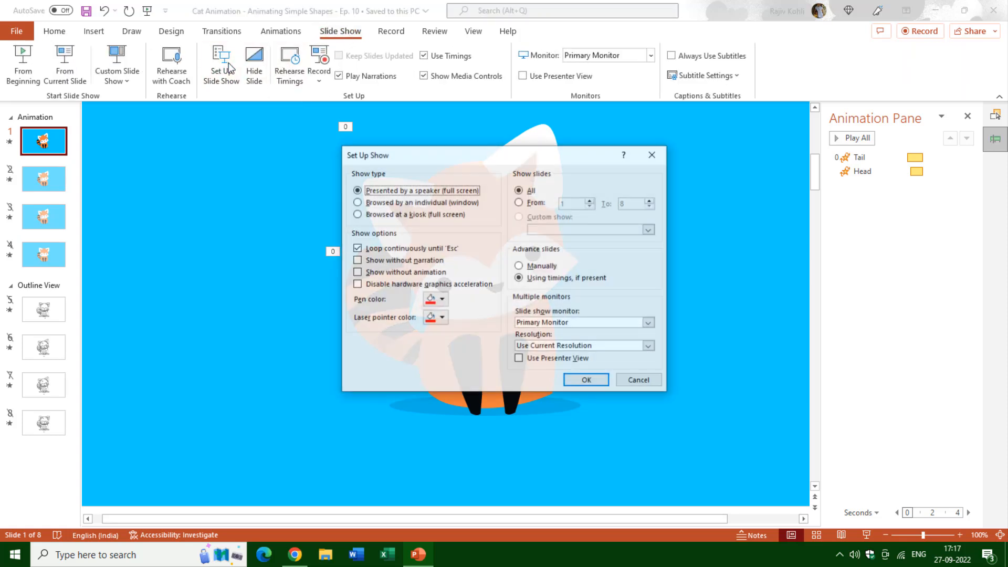
{"action": "left_click", "coordinate": [586, 385]}
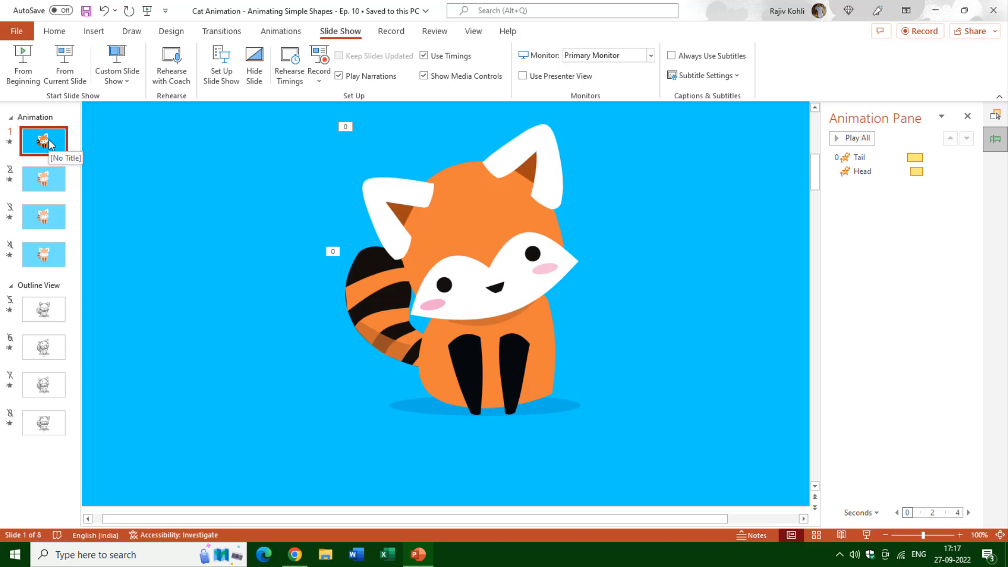
{"action": "left_click", "coordinate": [866, 537]}
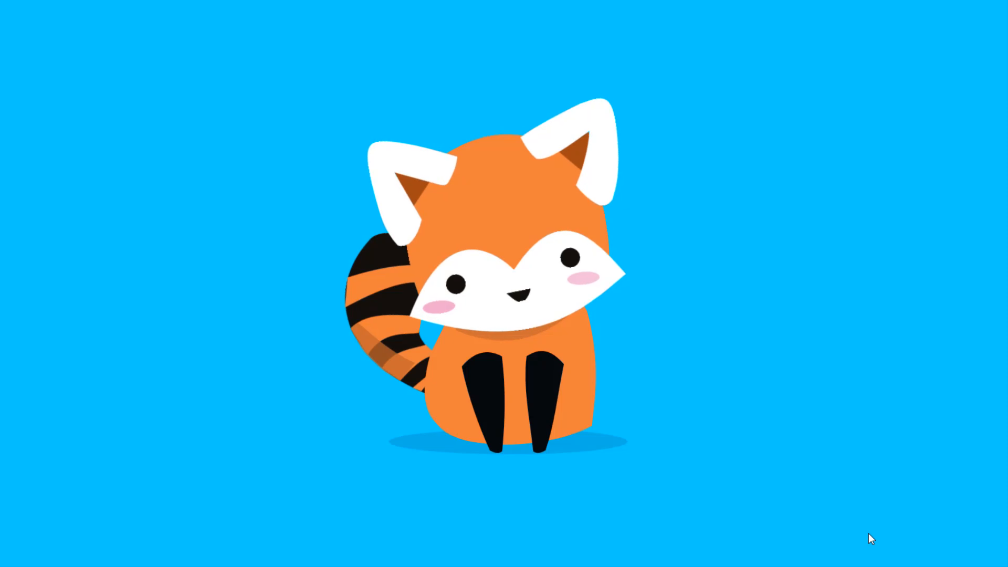
{"action": "key", "text": "Escape"}
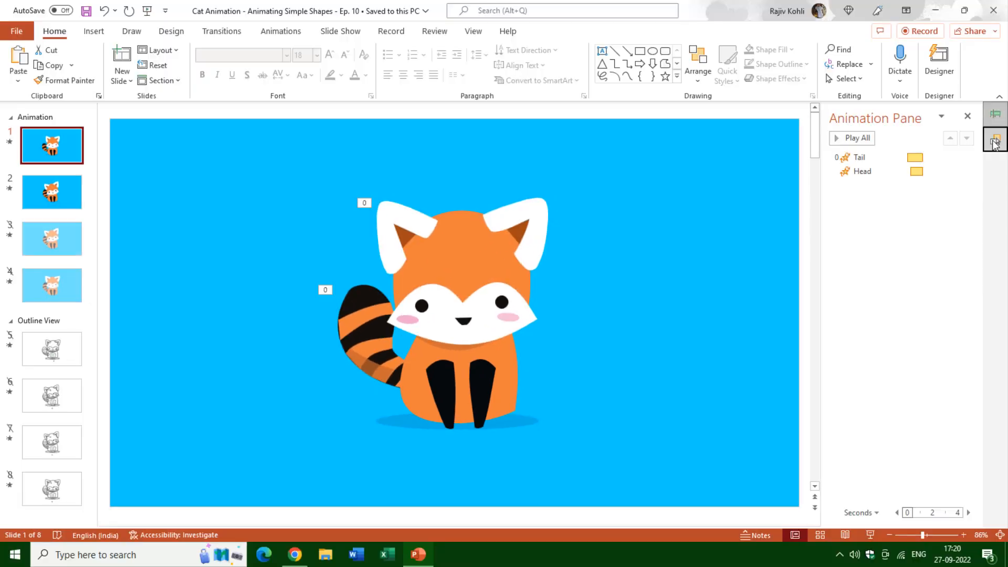
Step: List slide 1's objects and inspect how the ears, eyes and face are grouped within the Head group
{"action": "left_click", "coordinate": [994, 139]}
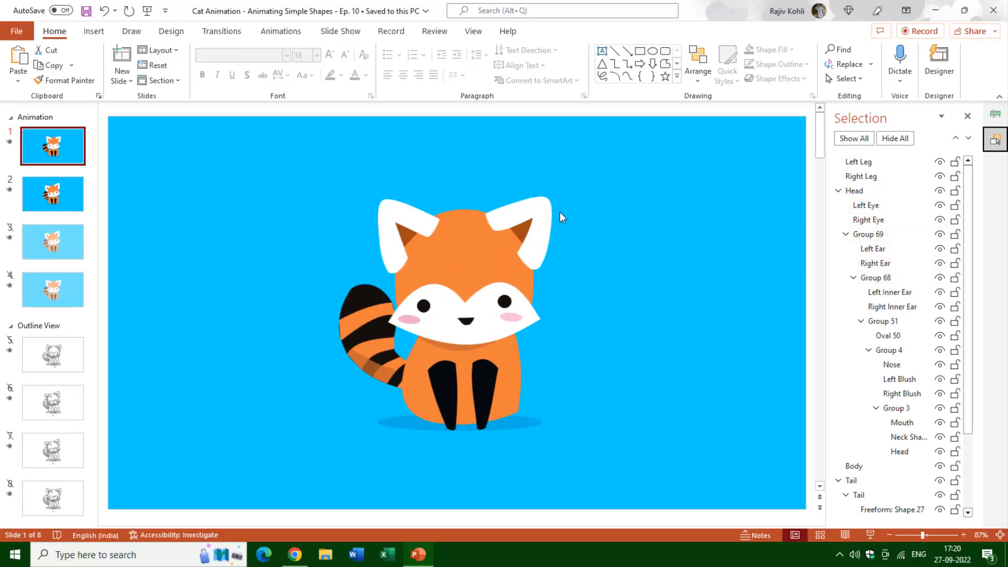
{"action": "left_click", "coordinate": [538, 212]}
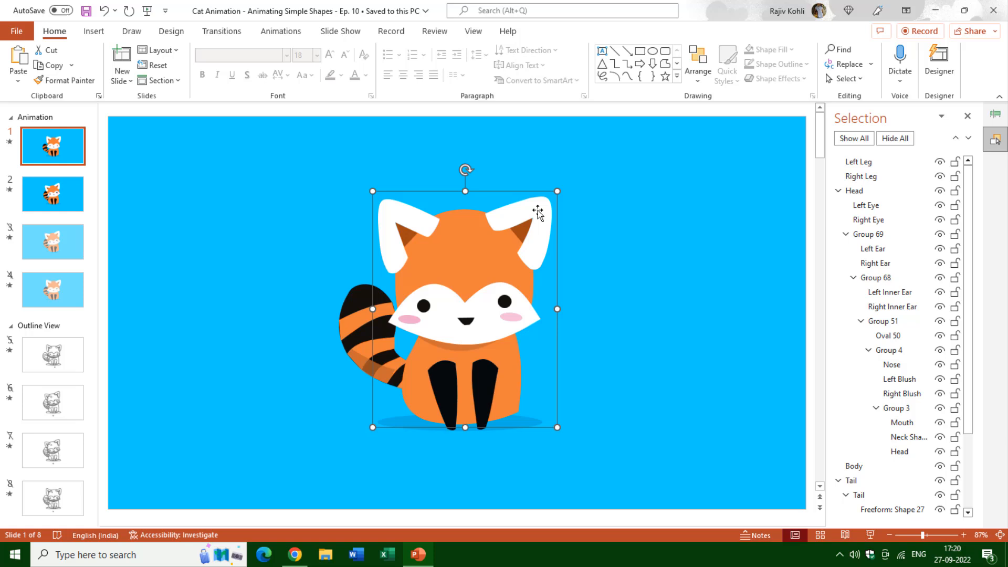
{"action": "left_click", "coordinate": [500, 298]}
{"action": "left_click", "coordinate": [419, 309]}
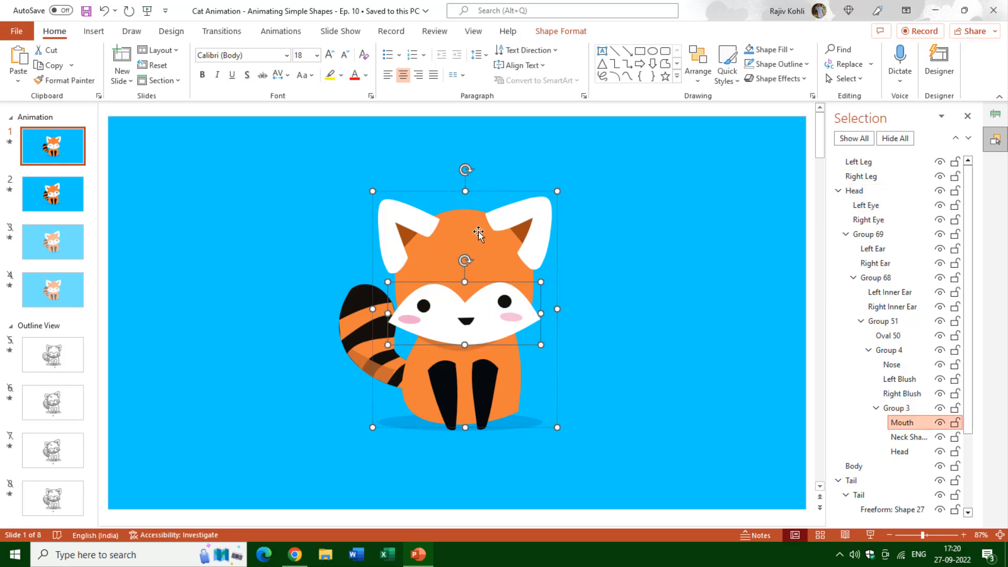
{"action": "key", "text": "Escape"}
{"action": "left_click", "coordinate": [465, 241]}
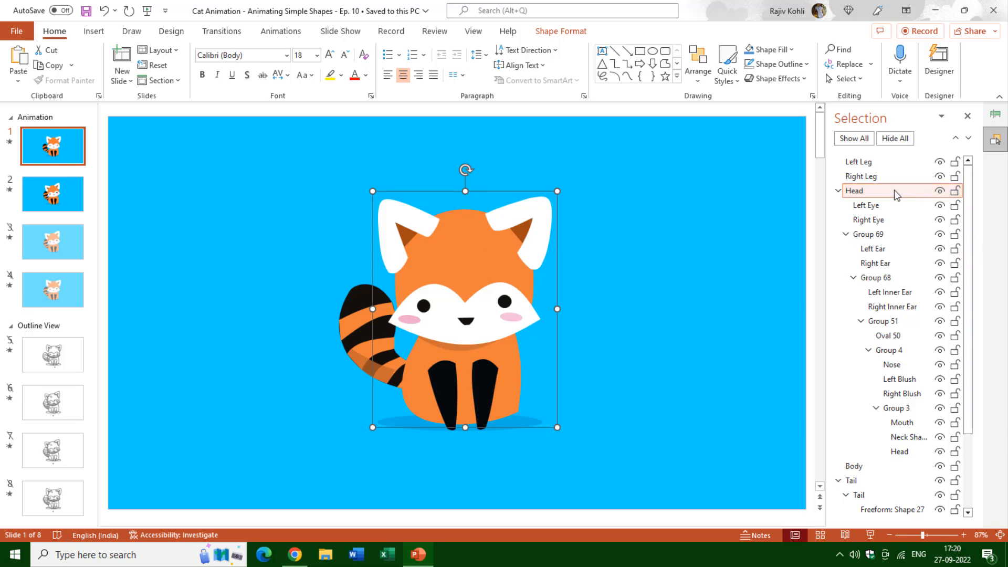
Step: Temporarily hide the Head group's Left Eye and Right Eye, and try rotating the whole group slightly counterclockwise
{"action": "left_click", "coordinate": [873, 208]}
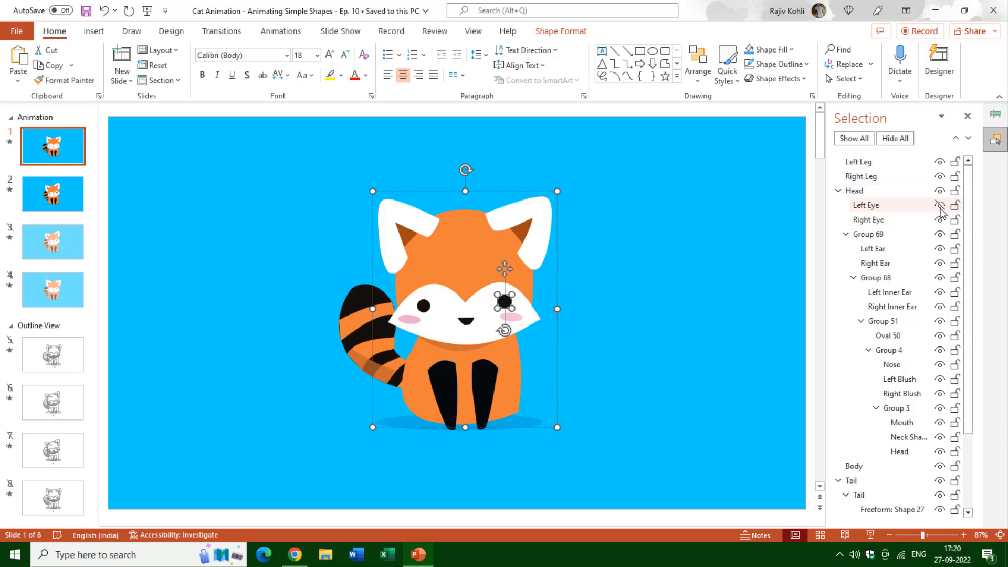
{"action": "left_click", "coordinate": [939, 205]}
{"action": "left_click", "coordinate": [940, 220]}
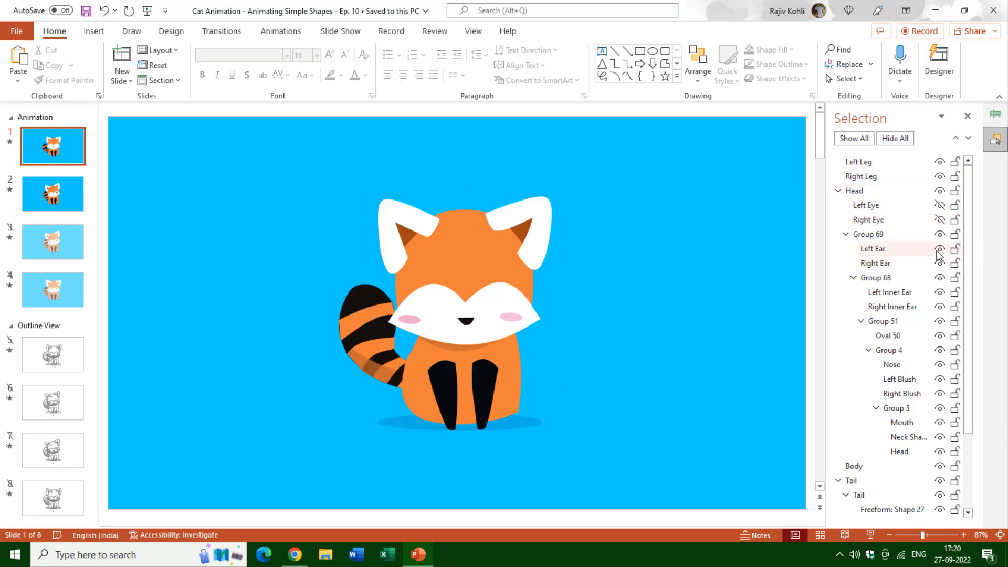
{"action": "left_click", "coordinate": [473, 246]}
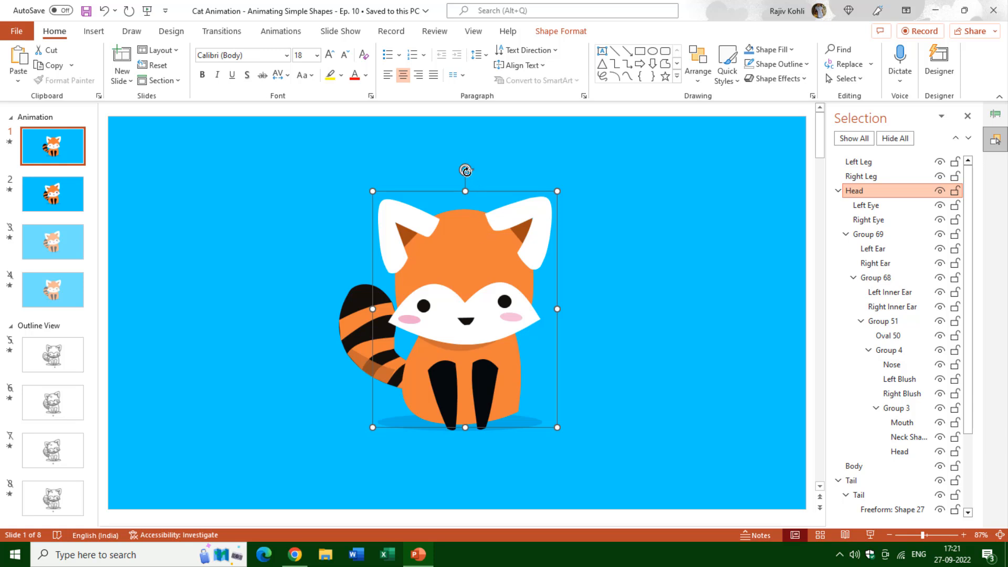
{"action": "left_click_drag", "start_coordinate": [465, 170], "coordinate": [450, 171]}
Step: Inspect slide 2's separated parts by selecting each ear group, both eyes and the head individually
{"action": "left_click", "coordinate": [46, 193]}
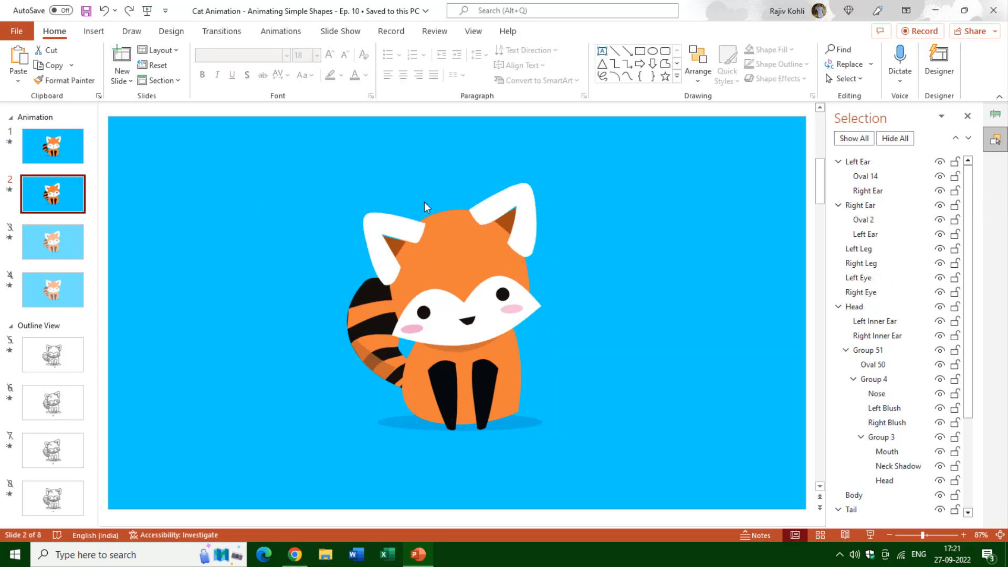
{"action": "left_click", "coordinate": [411, 230]}
{"action": "left_click", "coordinate": [517, 207]}
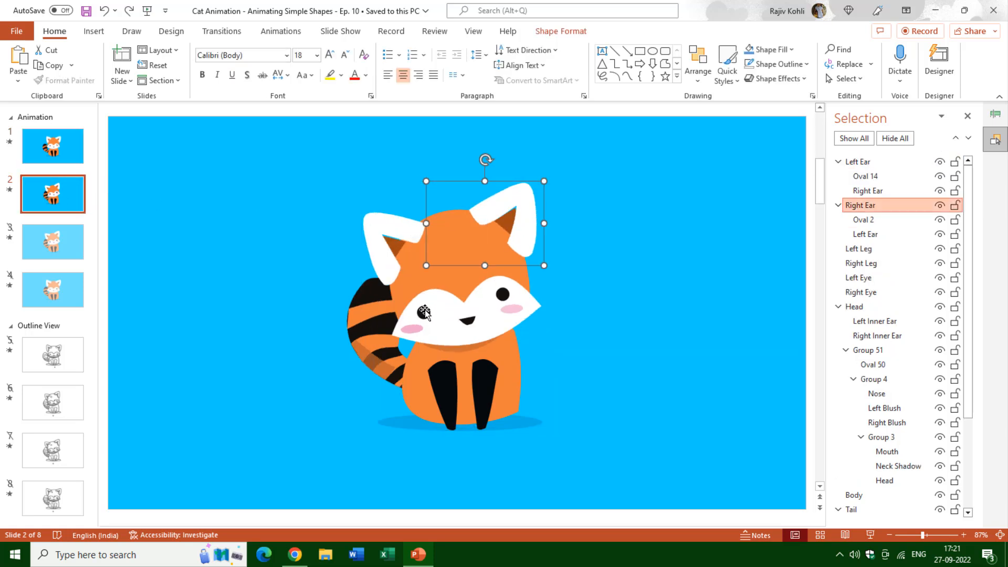
{"action": "left_click", "coordinate": [424, 313]}
{"action": "left_click", "coordinate": [501, 294]}
{"action": "left_click", "coordinate": [452, 260]}
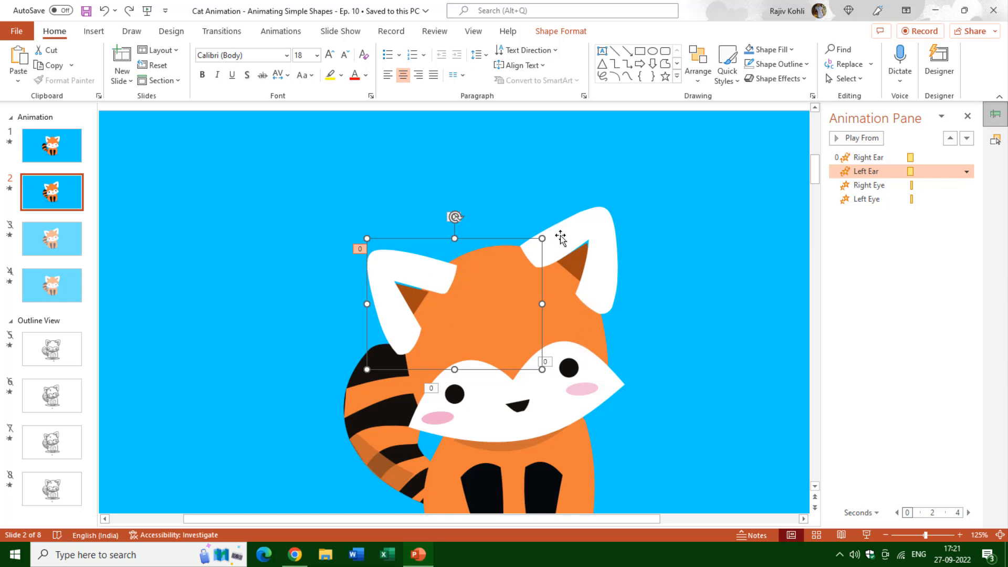
{"action": "left_click", "coordinate": [576, 228]}
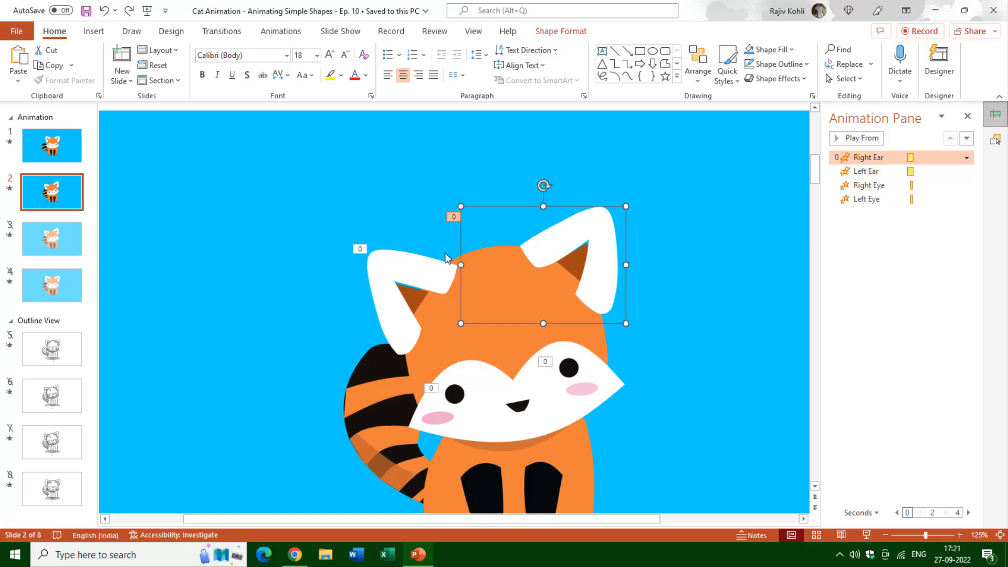
{"action": "left_click", "coordinate": [447, 257]}
Step: Fill Oval 14 in slide 2's Left Ear group with the green theme color and try rotating the group about it
{"action": "left_click", "coordinate": [995, 140]}
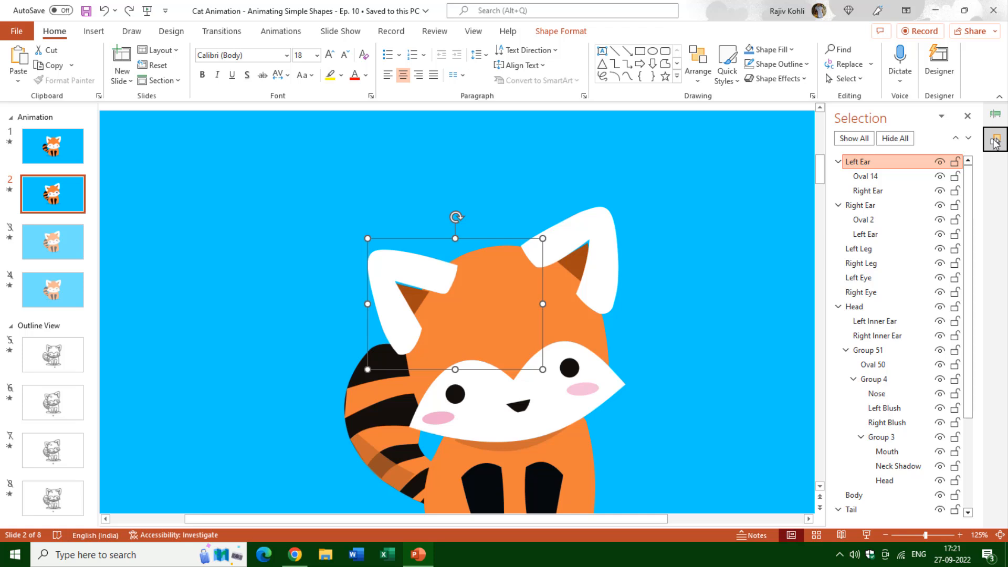
{"action": "left_click", "coordinate": [874, 179]}
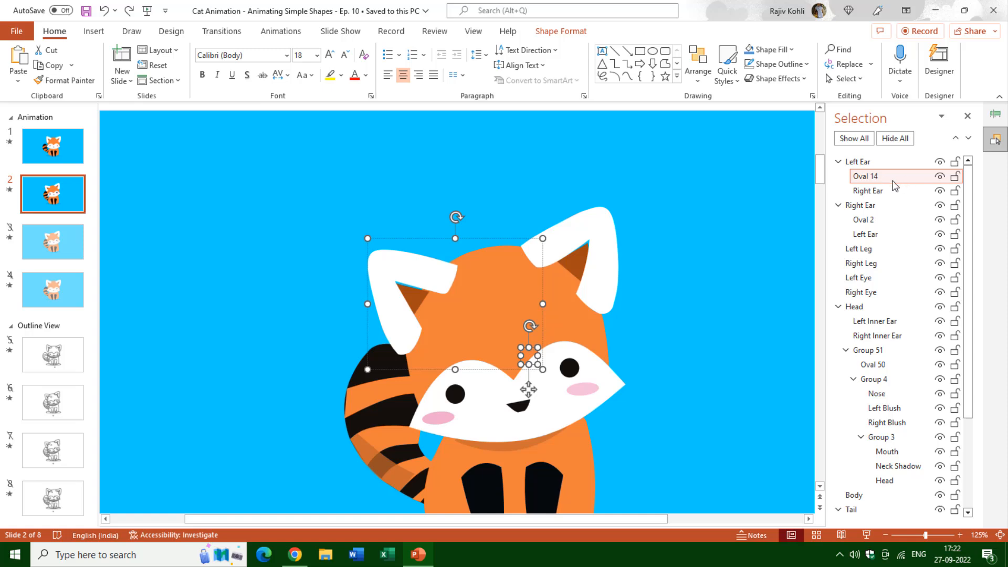
{"action": "left_click", "coordinate": [561, 31]}
{"action": "left_click", "coordinate": [463, 49]}
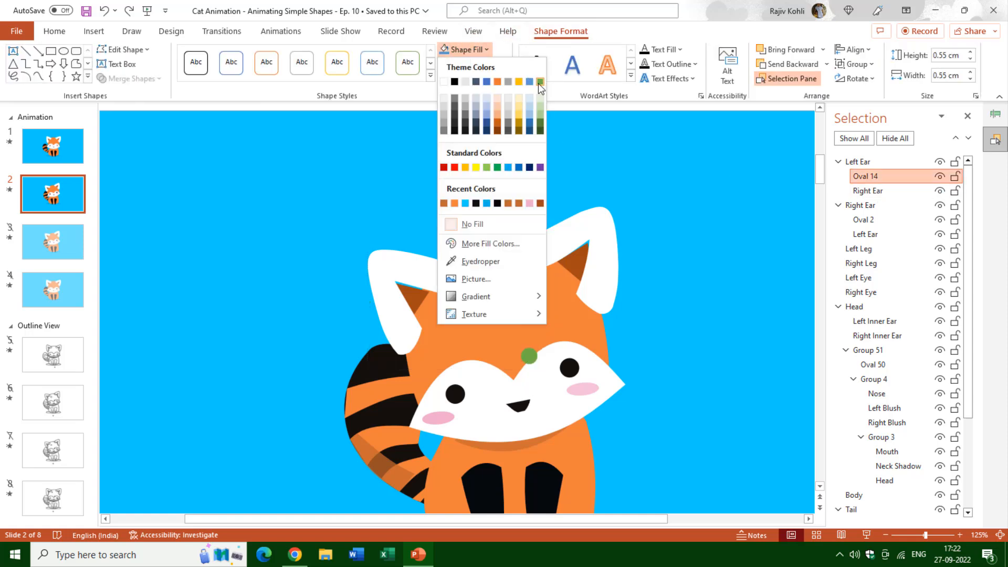
{"action": "left_click", "coordinate": [539, 81]}
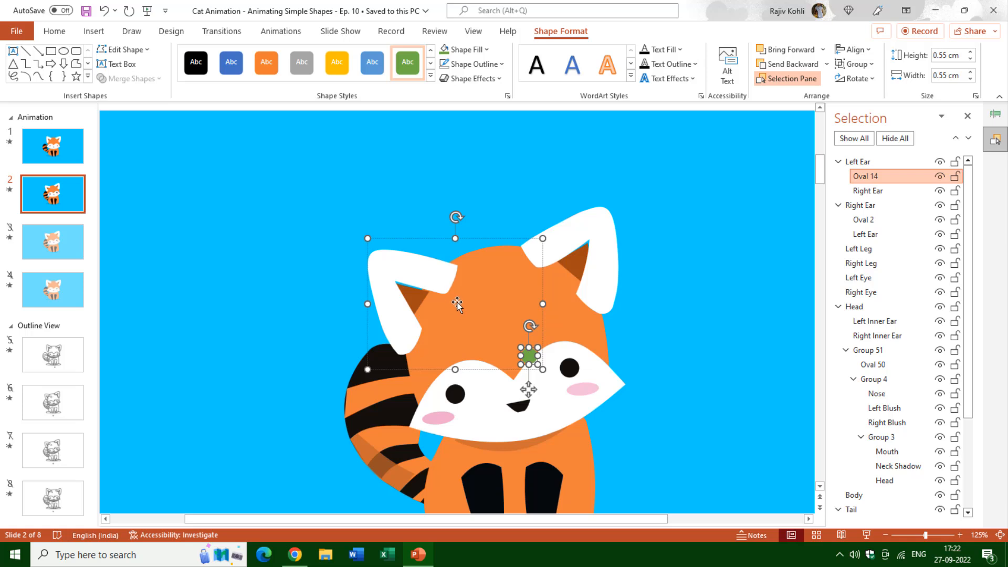
{"action": "left_click_drag", "start_coordinate": [456, 217], "coordinate": [453, 264]}
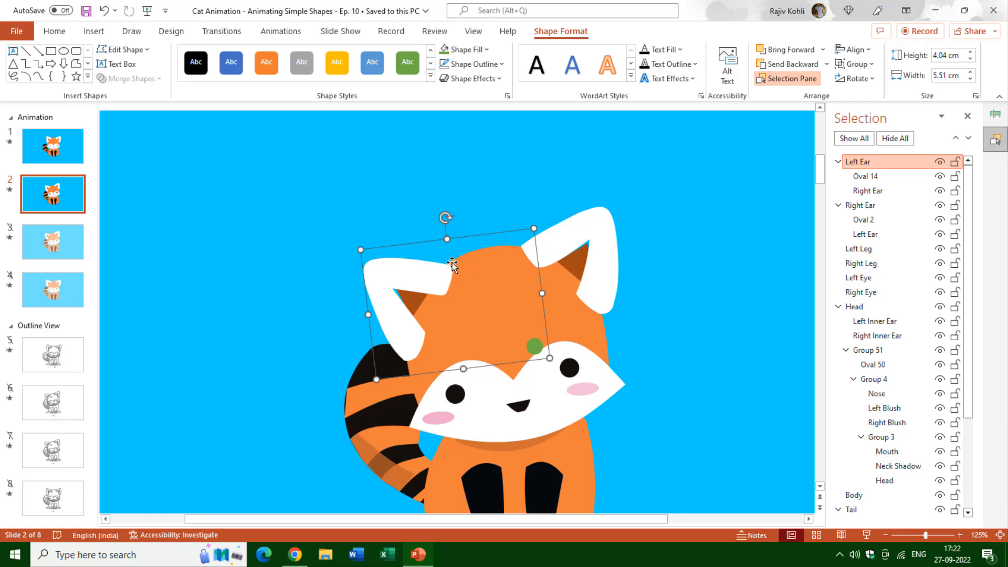
Step: Hide and show Oval 2 in the Right Ear group to check its visibility, and select it
{"action": "left_click", "coordinate": [593, 230]}
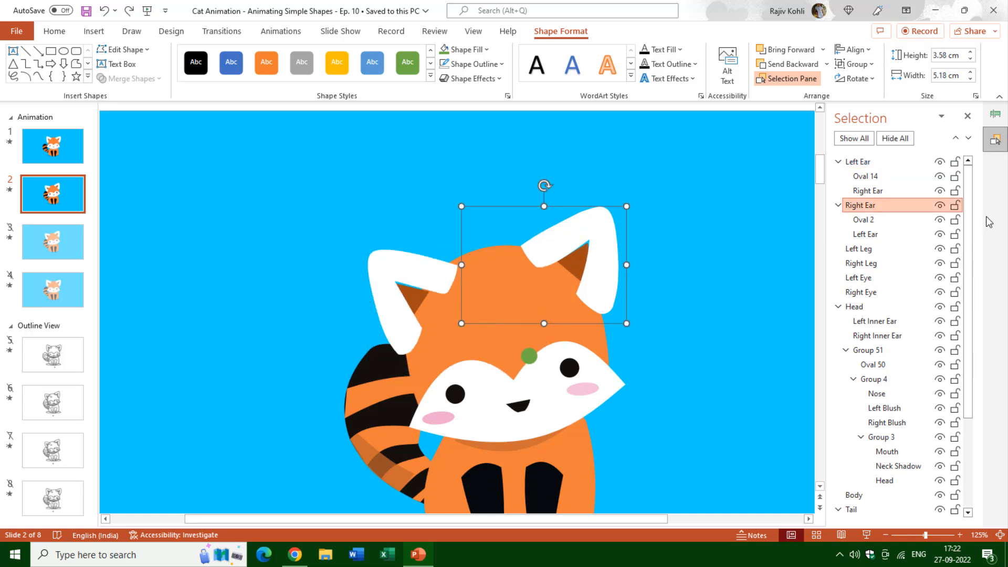
{"action": "left_click", "coordinate": [939, 220]}
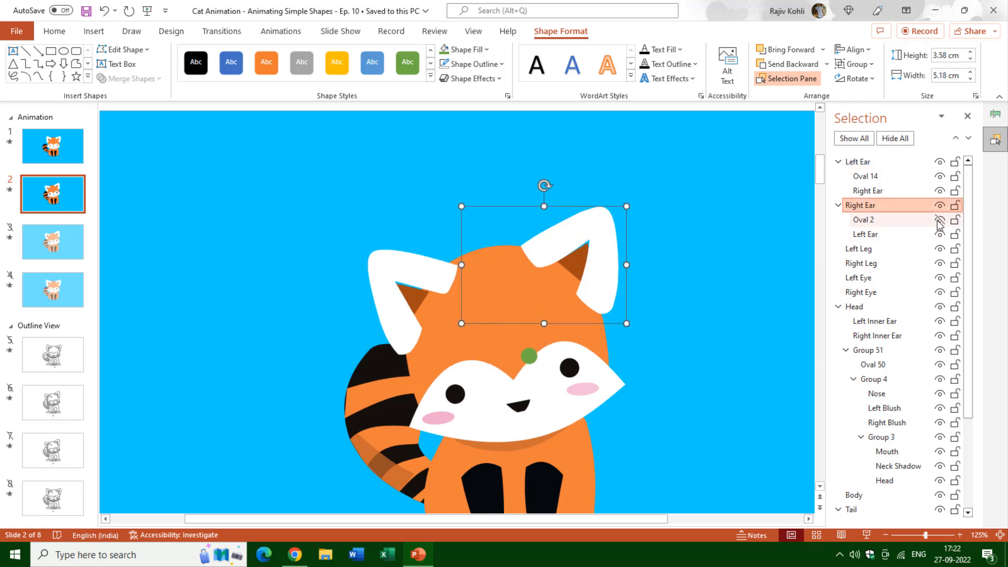
{"action": "left_click", "coordinate": [939, 220]}
{"action": "left_click", "coordinate": [873, 224]}
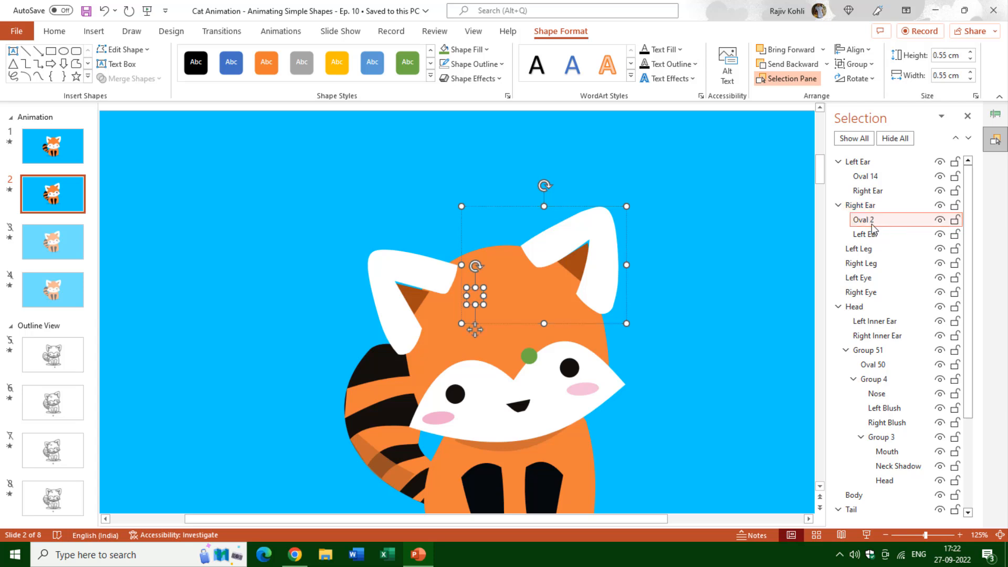
Step: Try filling Oval 2 in the Right Ear group with the green theme color, and undo the green fills on both anchor ovals
{"action": "left_click", "coordinate": [407, 62]}
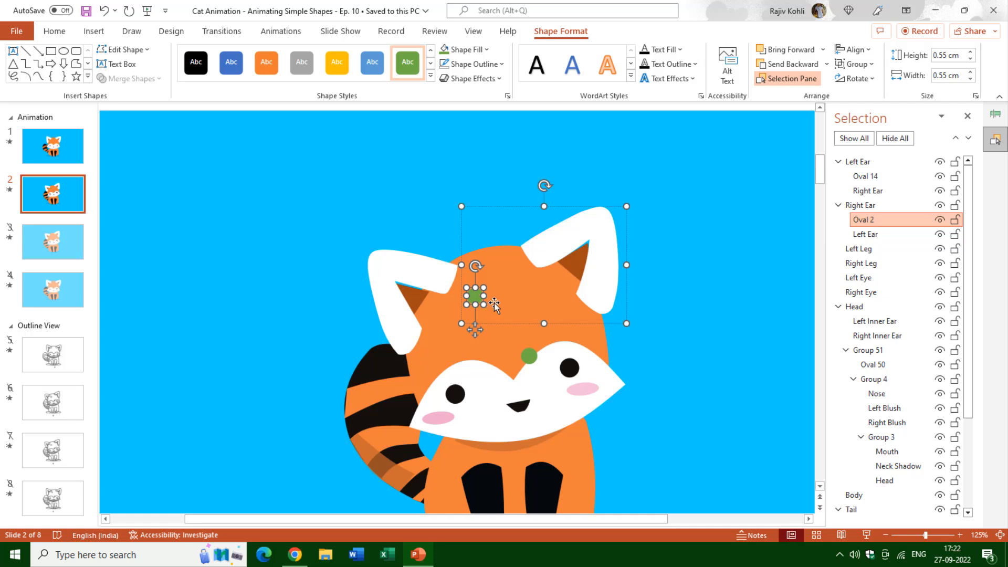
{"action": "key", "text": "ctrl+z"}
{"action": "key", "text": "ctrl+z"}
{"action": "key", "text": "ctrl+z"}
{"action": "key", "text": "ctrl+z"}
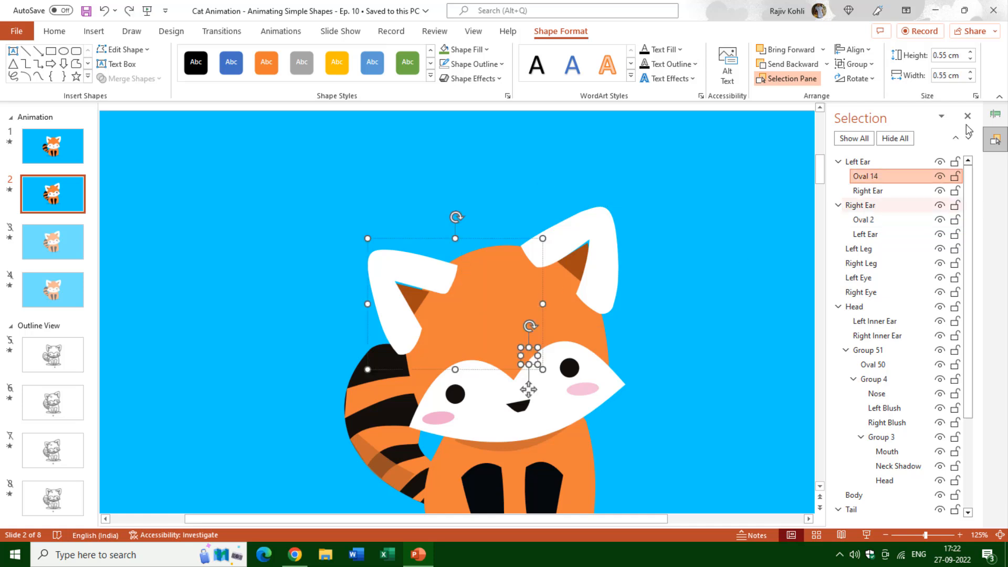
Step: Display slide 2's animation list and inspect the Right Ear's Spin amount, auto-reverse and timing settings
{"action": "left_click", "coordinate": [995, 114]}
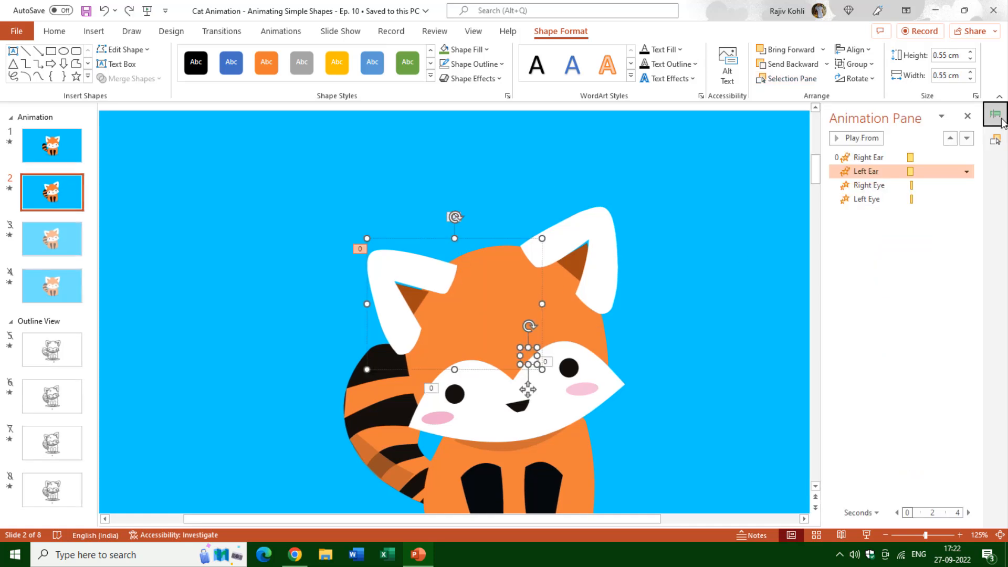
{"action": "left_click", "coordinate": [869, 157]}
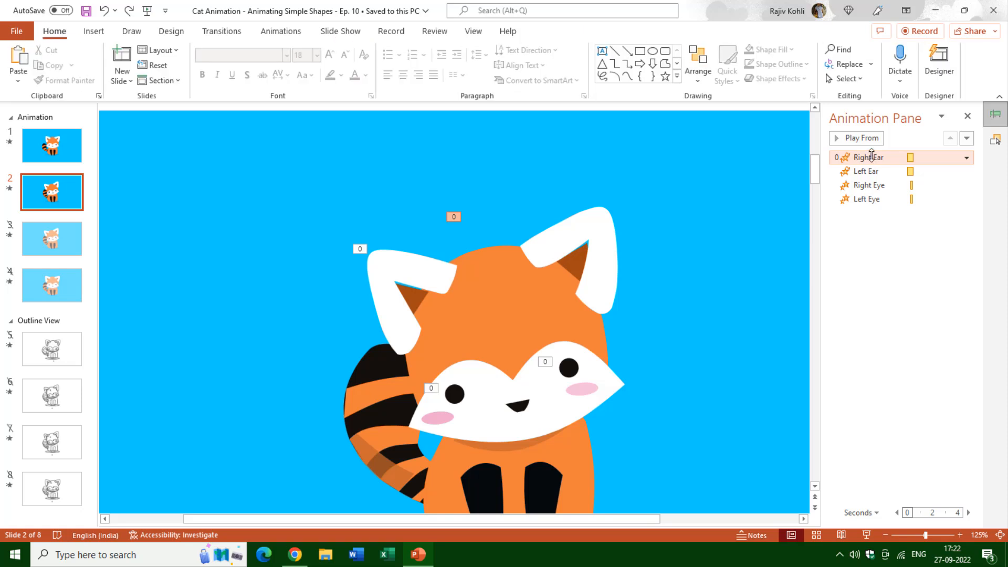
{"action": "double_click", "coordinate": [871, 157]}
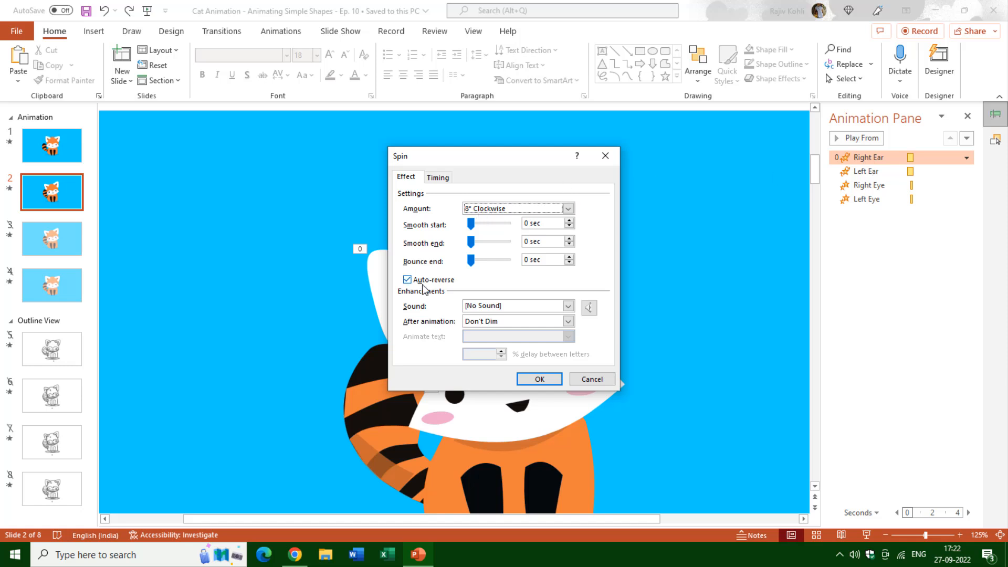
{"action": "left_click", "coordinate": [438, 177]}
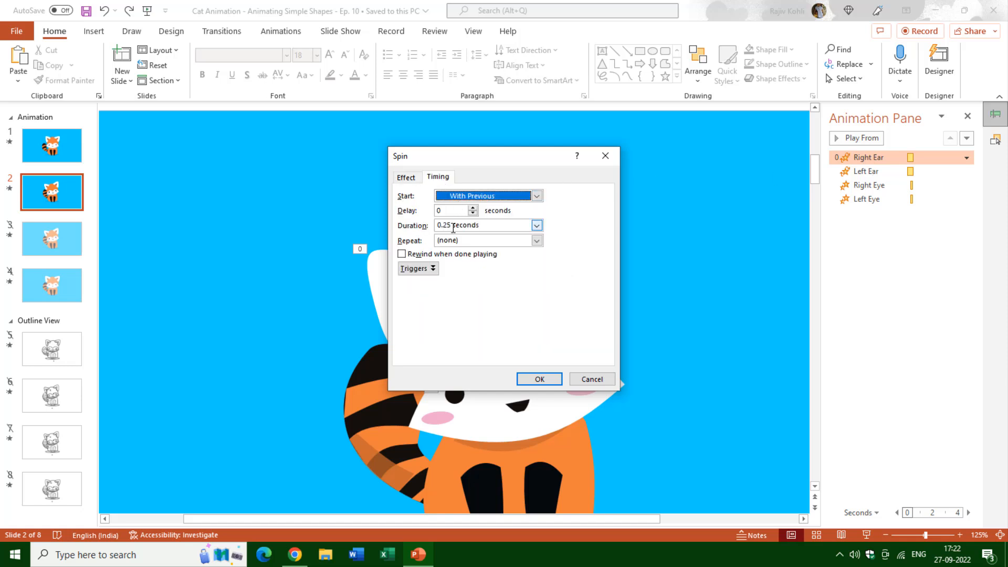
{"action": "left_click", "coordinate": [453, 225]}
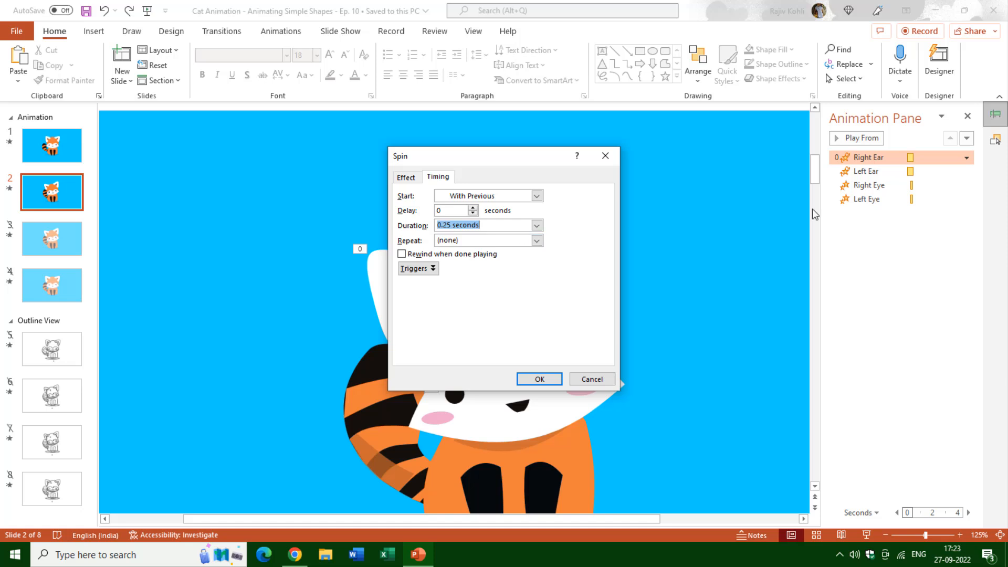
{"action": "key", "text": "Return"}
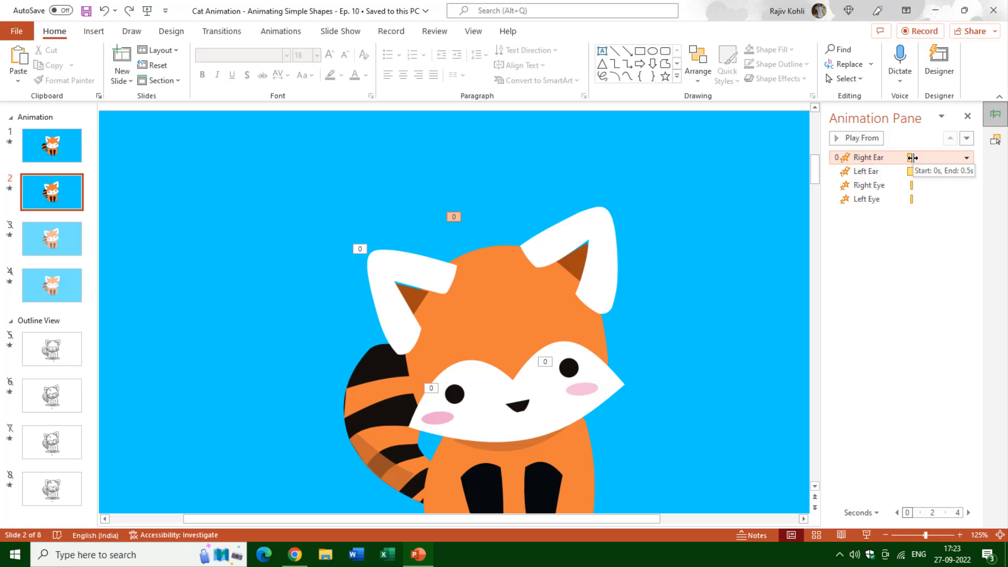
Step: Inspect the Left Ear's Spin effect options and its start, delay and duration settings
{"action": "double_click", "coordinate": [871, 171]}
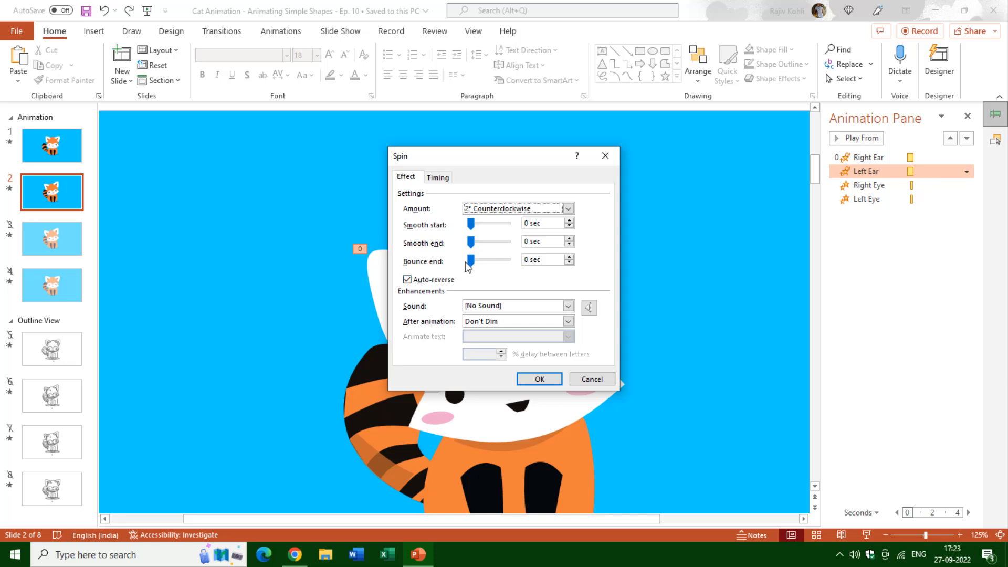
{"action": "left_click", "coordinate": [436, 179]}
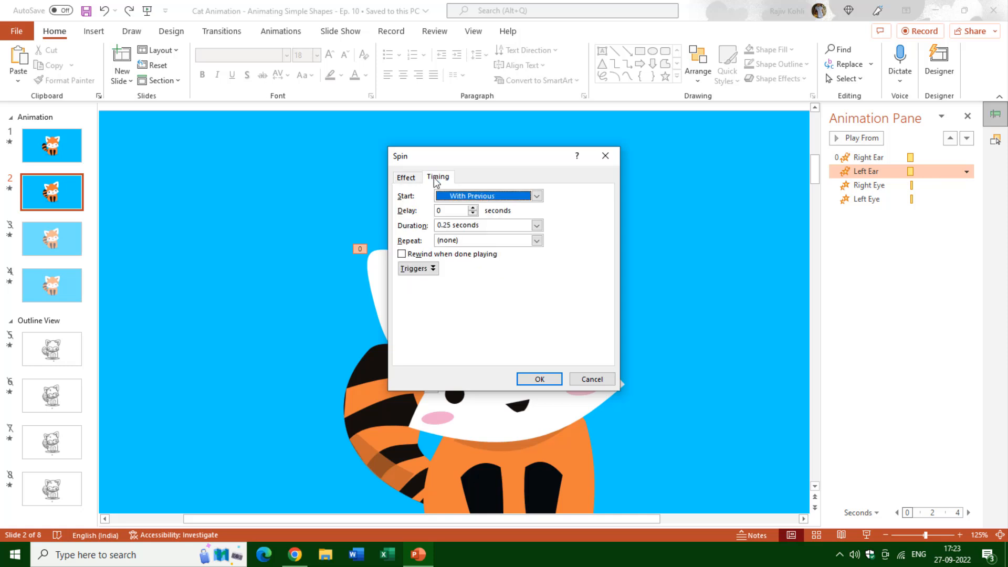
{"action": "left_click", "coordinate": [451, 229]}
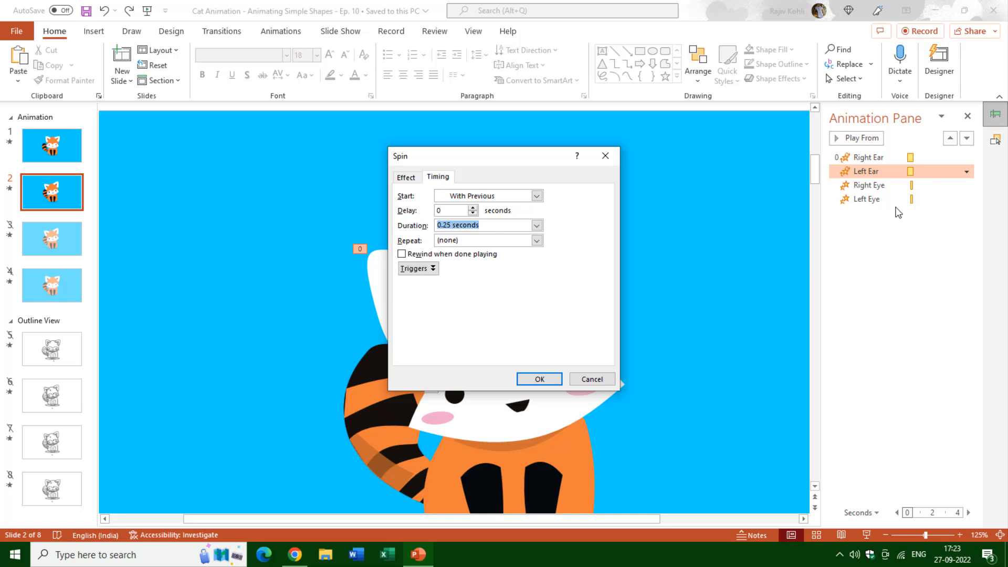
{"action": "key", "text": "Return"}
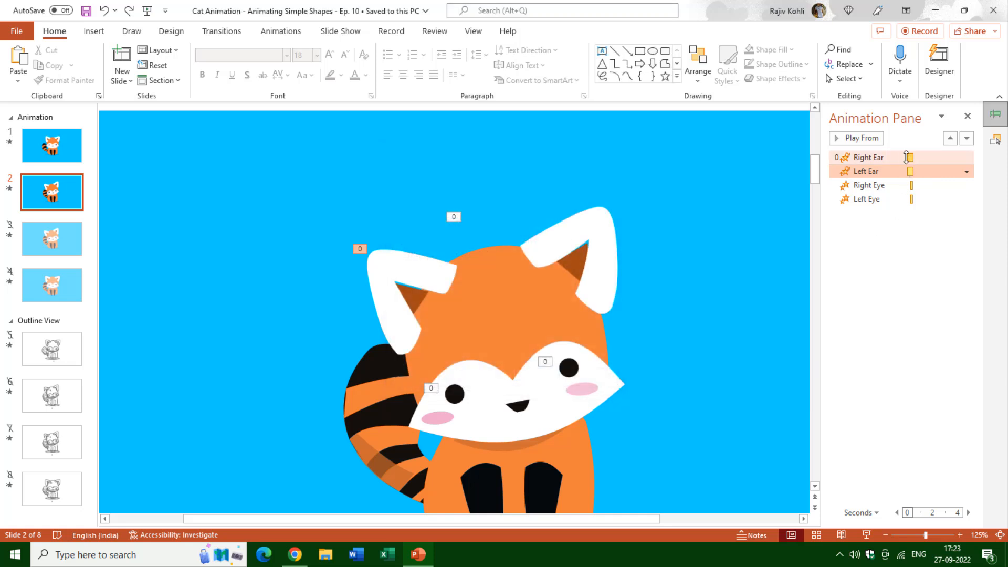
Step: Inspect the Right Eye's Grow/Shrink size choices, auto-reverse option and timing, including its delay and duration
{"action": "left_click", "coordinate": [890, 186]}
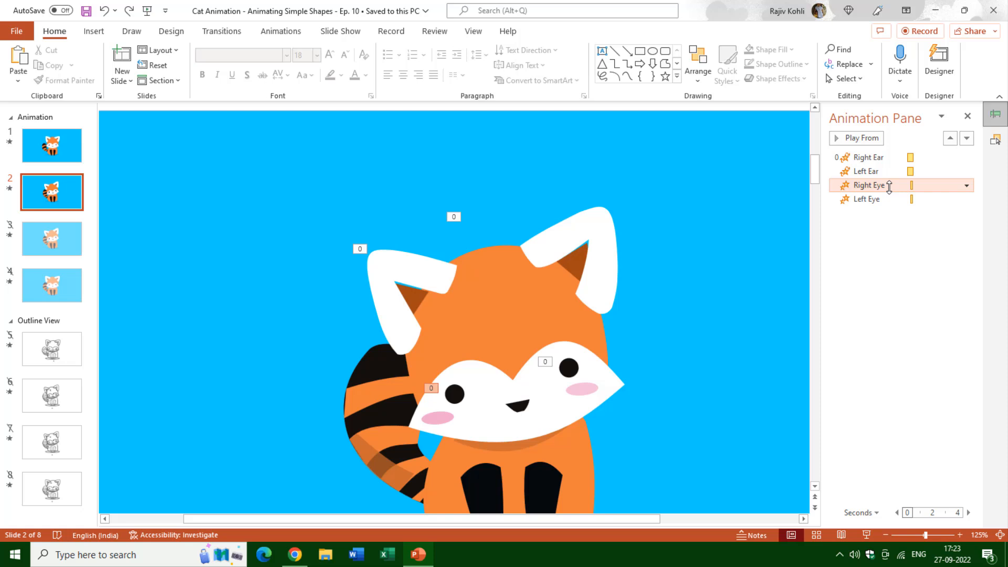
{"action": "double_click", "coordinate": [890, 186]}
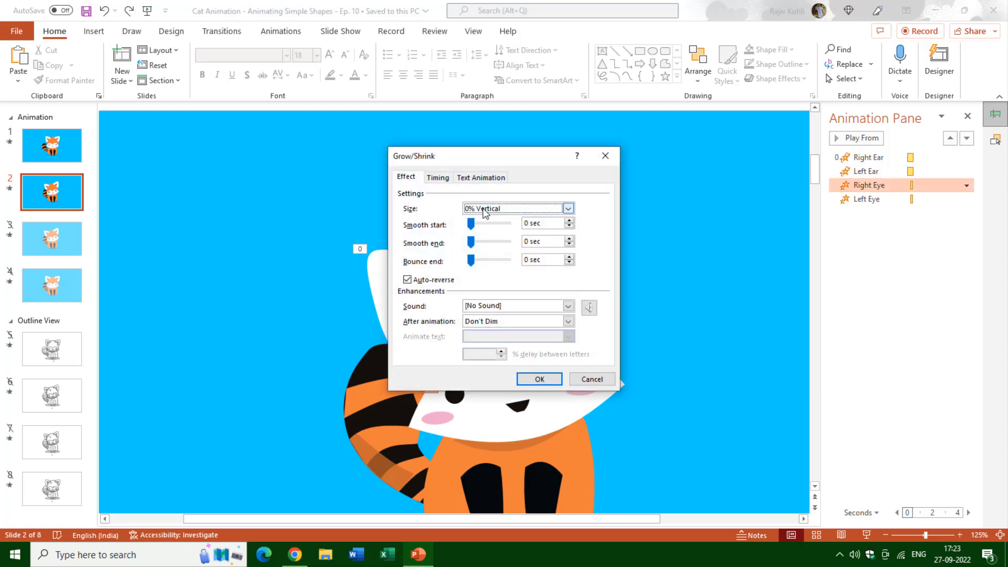
{"action": "left_click", "coordinate": [485, 214]}
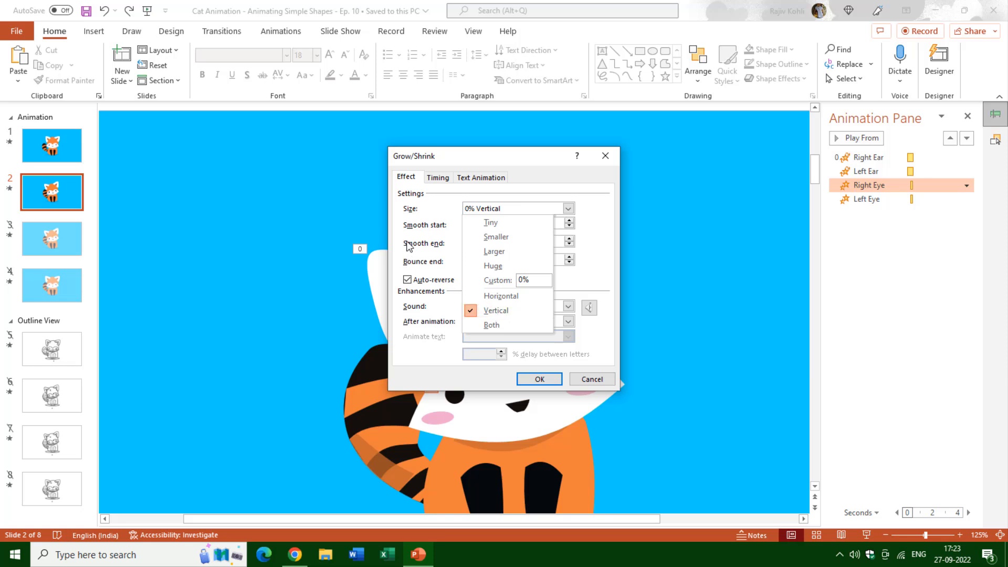
{"action": "left_click", "coordinate": [408, 244]}
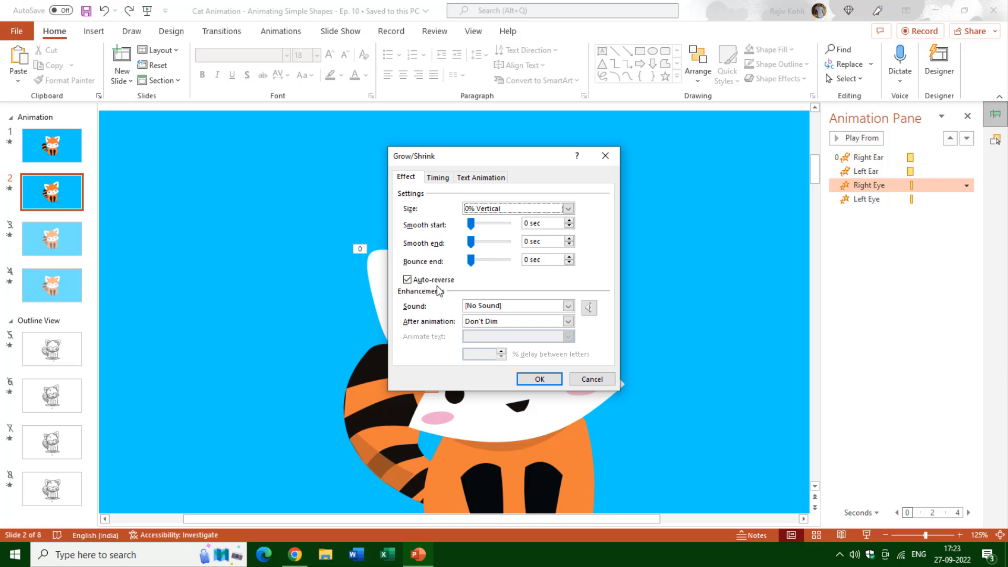
{"action": "left_click", "coordinate": [439, 179]}
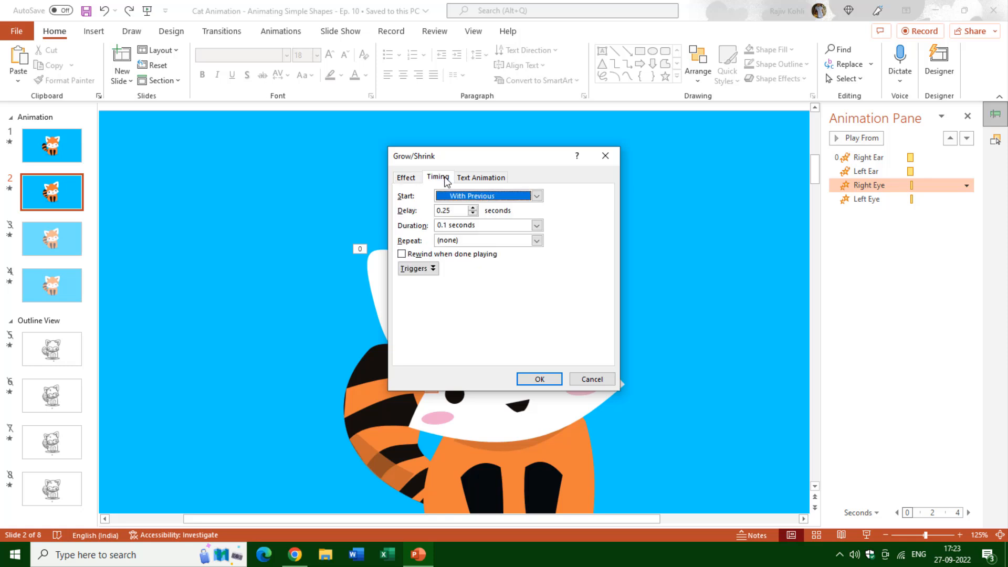
{"action": "left_click", "coordinate": [459, 209]}
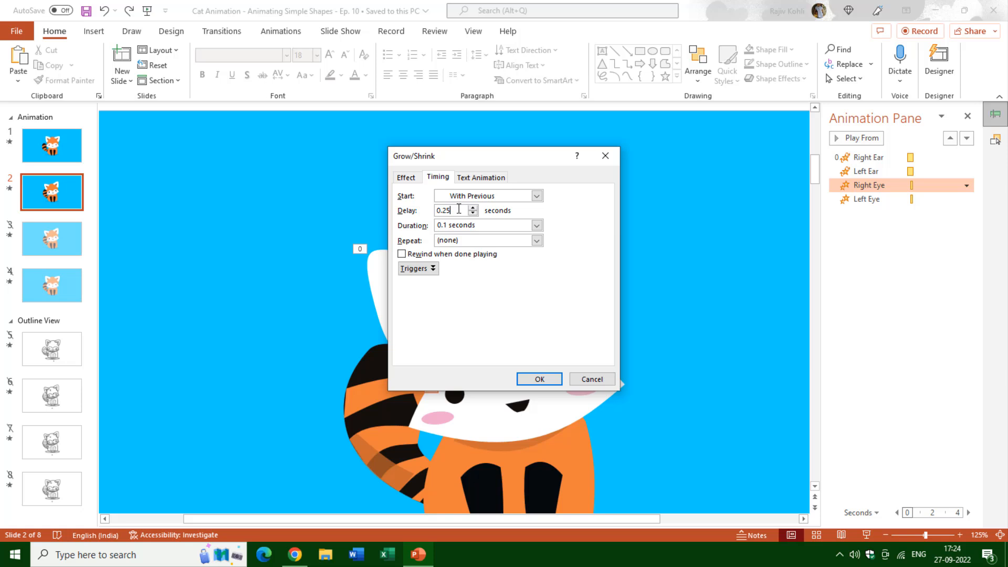
{"action": "left_click", "coordinate": [539, 379]}
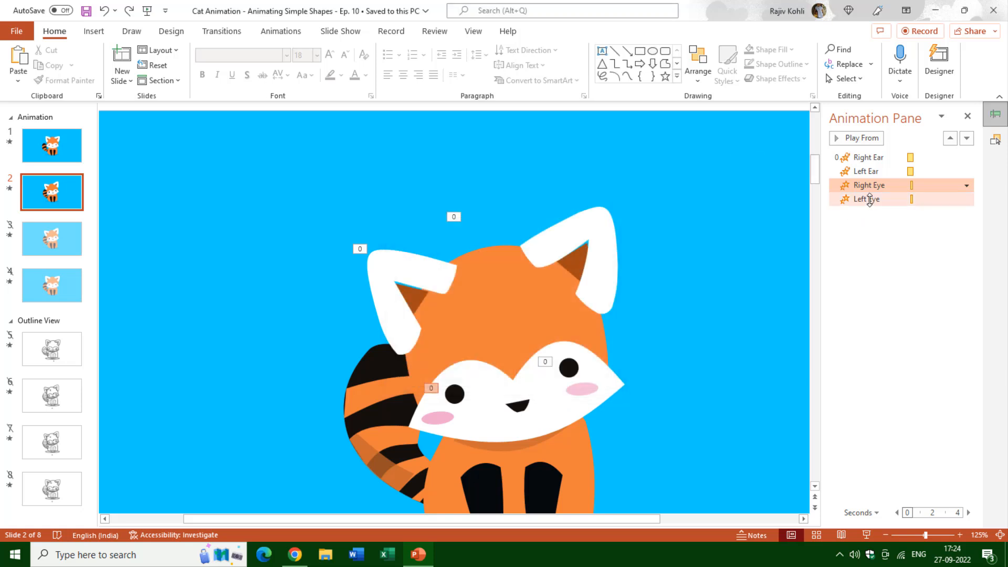
Step: Check the Left Eye's Grow/Shrink effect options and delete that animation from slide 2
{"action": "double_click", "coordinate": [871, 199]}
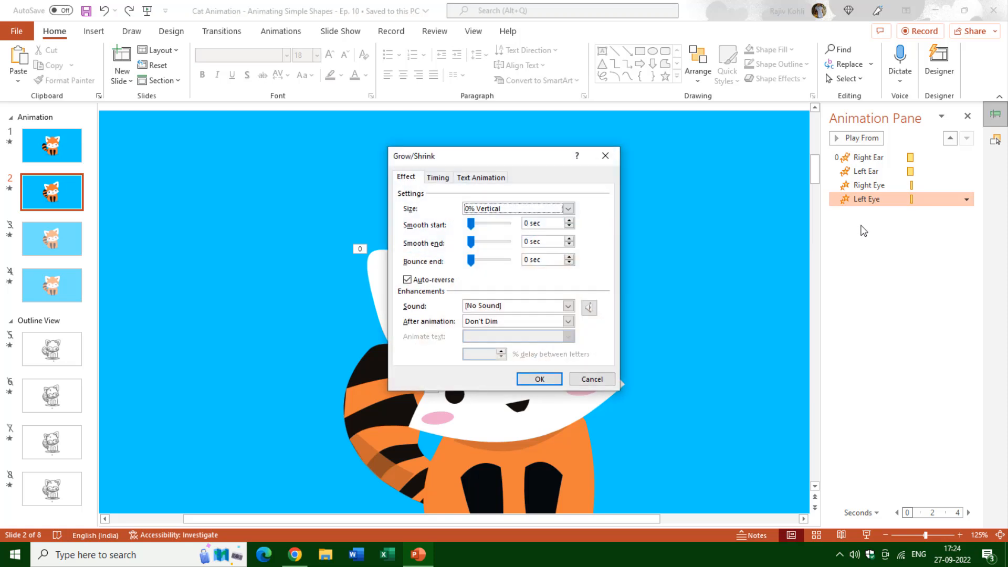
{"action": "key", "text": "Escape"}
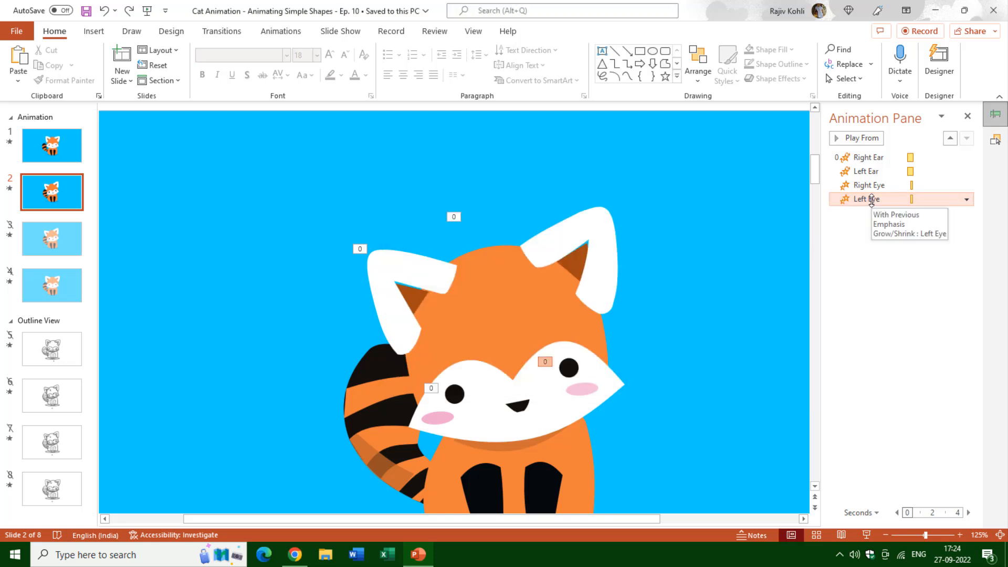
{"action": "key", "text": "Delete"}
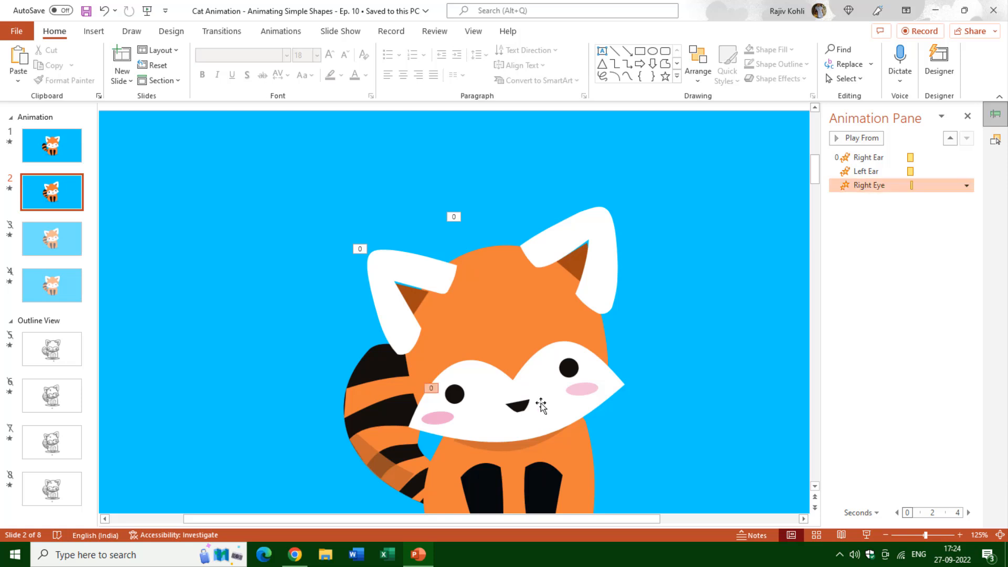
Step: Copy the Right Eye's Grow/Shrink animation onto the Left Eye with Animation Painter
{"action": "left_click", "coordinate": [458, 394]}
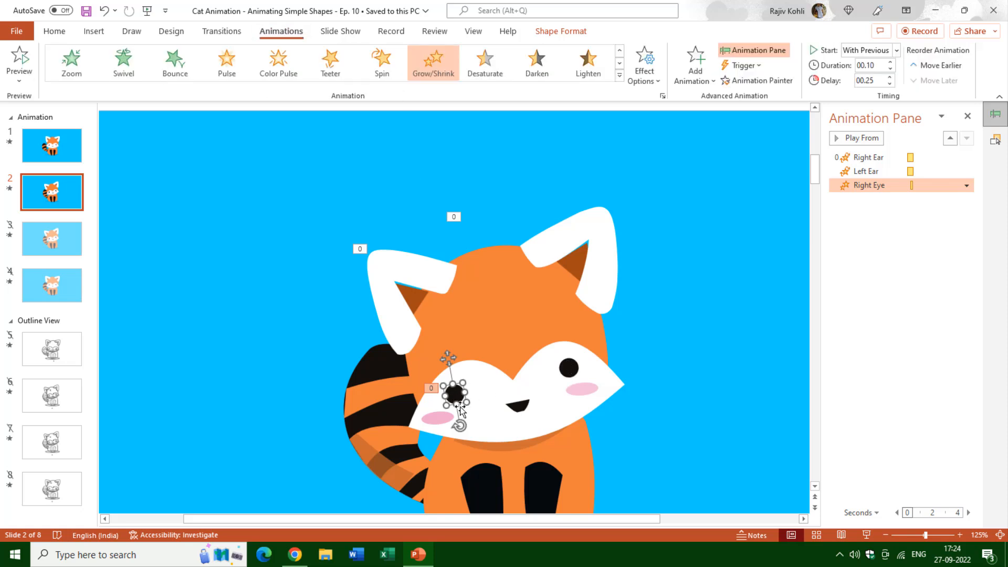
{"action": "left_click", "coordinate": [572, 363]}
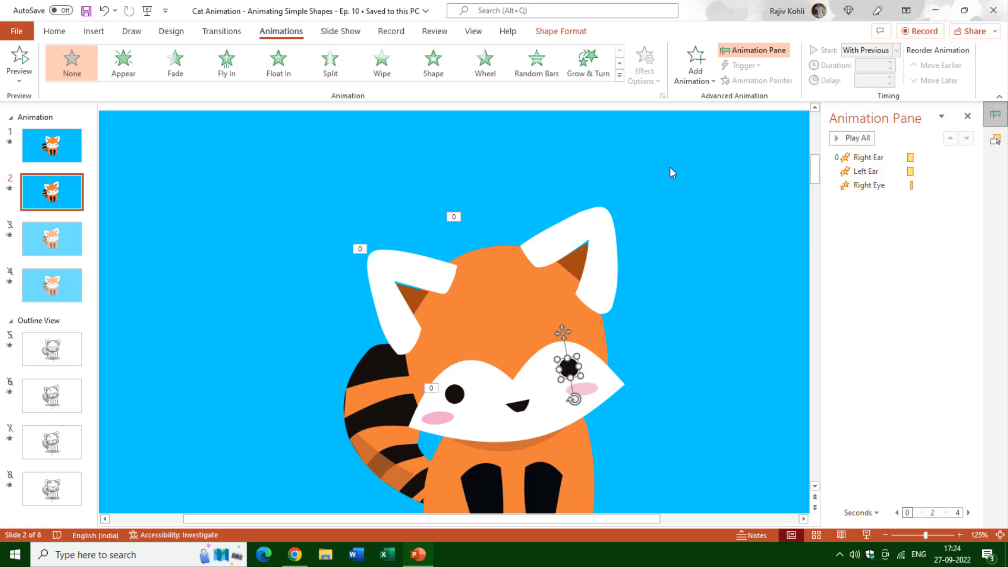
{"action": "left_click", "coordinate": [455, 394]}
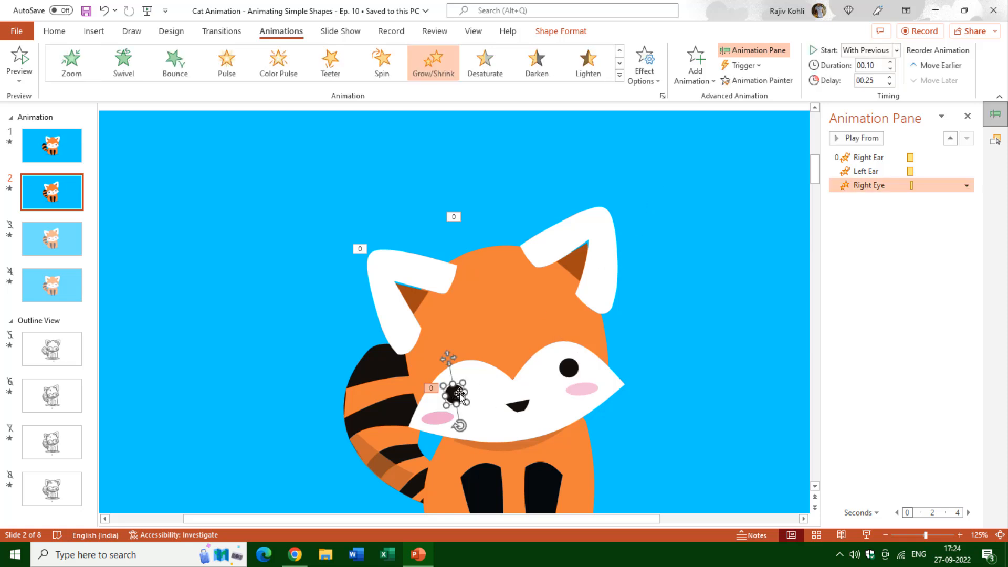
{"action": "left_click", "coordinate": [774, 79]}
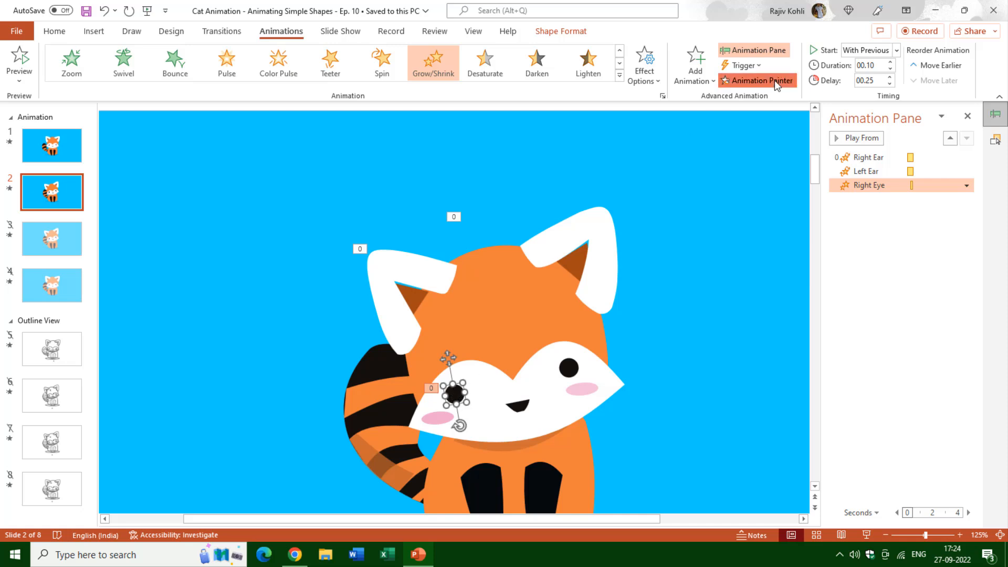
{"action": "left_click", "coordinate": [576, 369]}
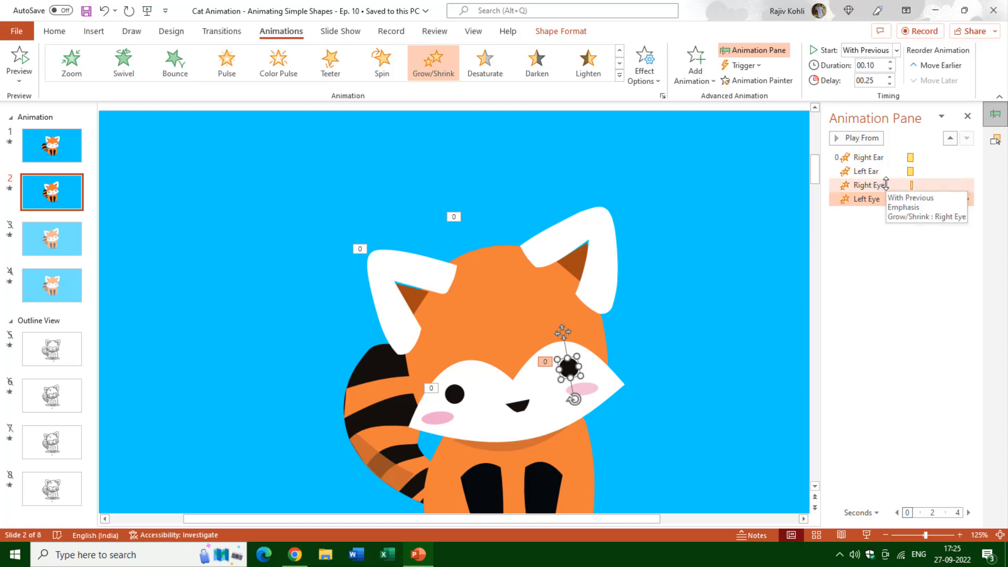
Step: Unhide slide 3 and display it
{"action": "left_click", "coordinate": [51, 242]}
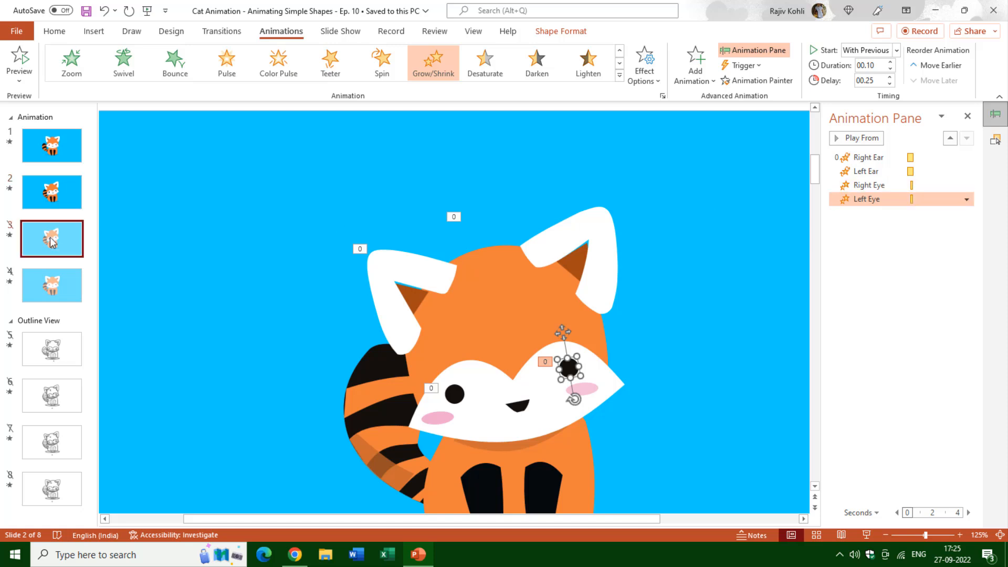
{"action": "right_click", "coordinate": [51, 242]}
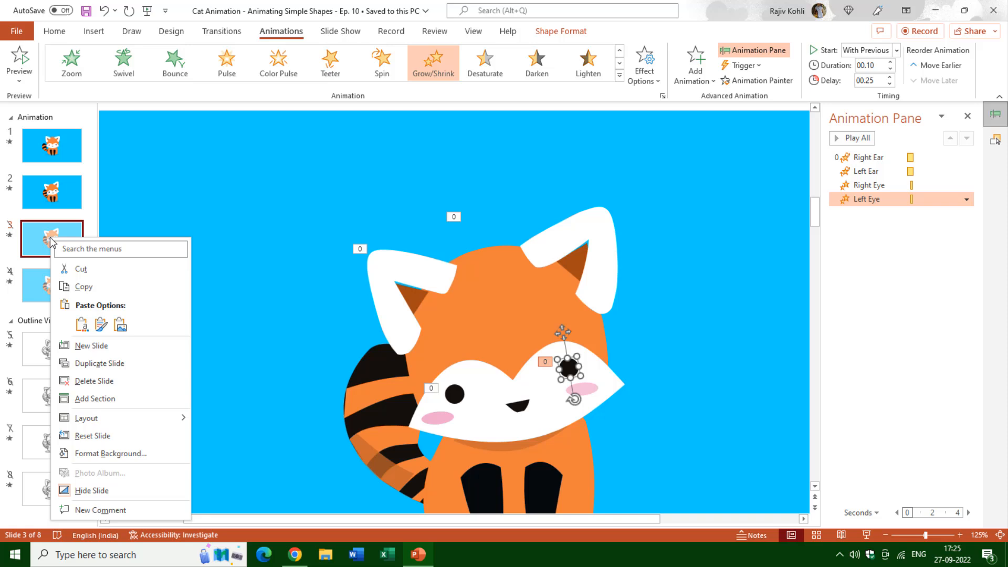
{"action": "left_click", "coordinate": [113, 488]}
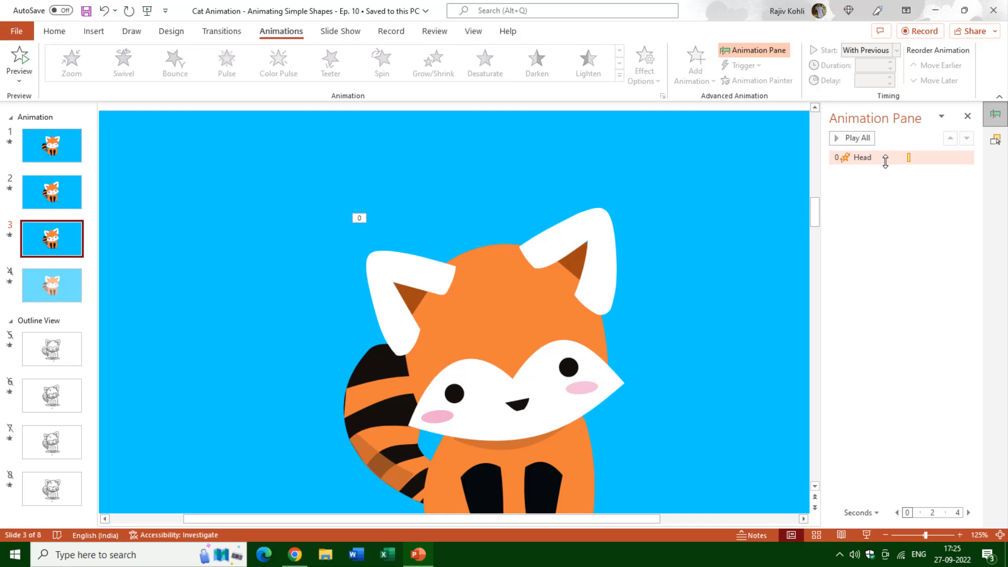
Step: List slide 3's objects, collapse the Head and Tail groups, and select the whole Head group
{"action": "left_click", "coordinate": [994, 140]}
{"action": "left_click", "coordinate": [996, 140]}
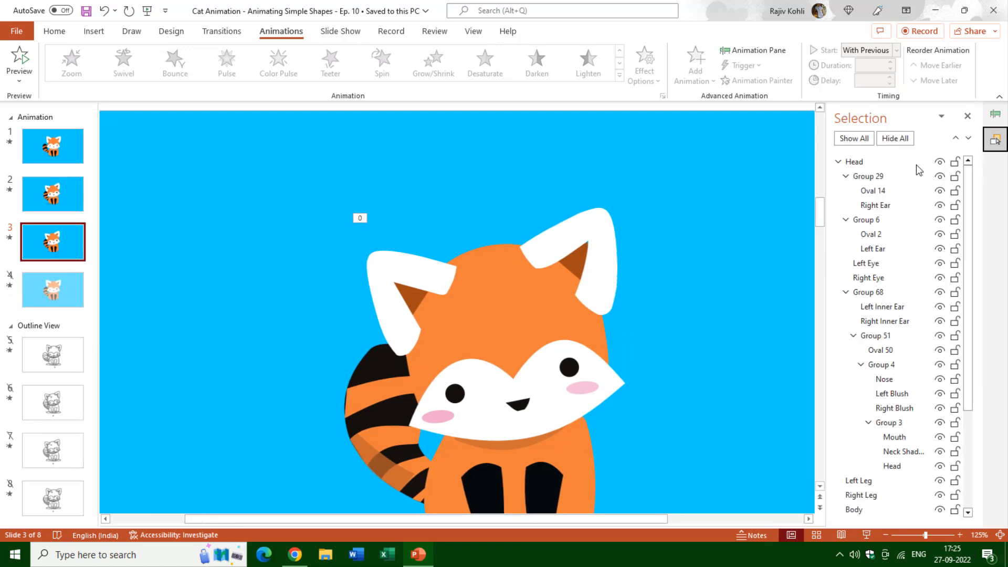
{"action": "left_click", "coordinate": [838, 161]}
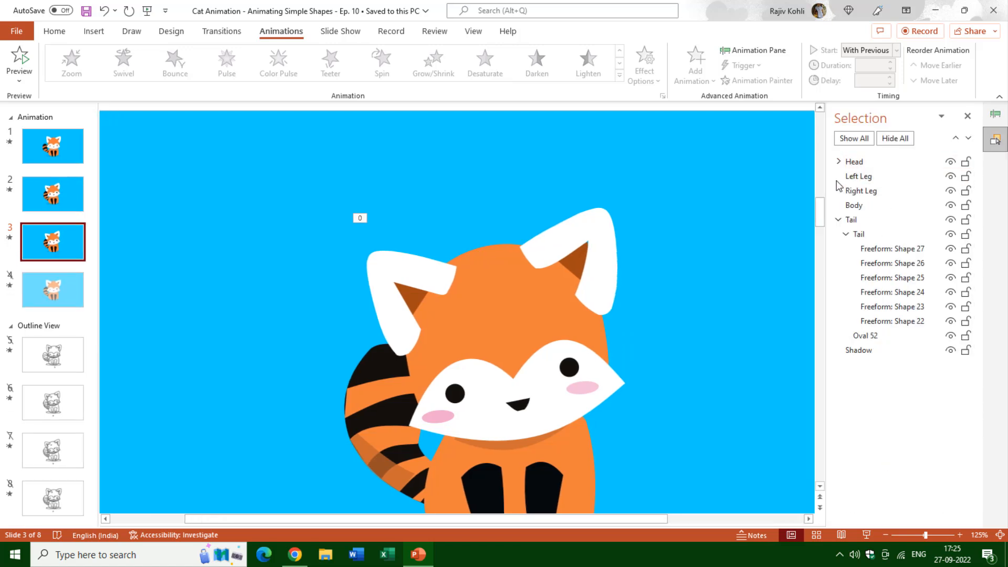
{"action": "left_click", "coordinate": [838, 219]}
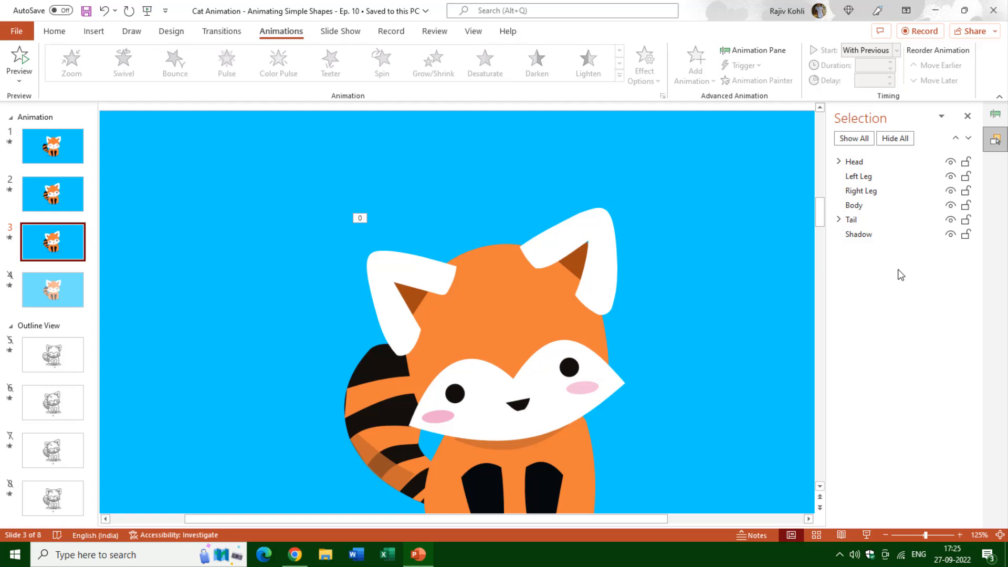
{"action": "left_click", "coordinate": [488, 297]}
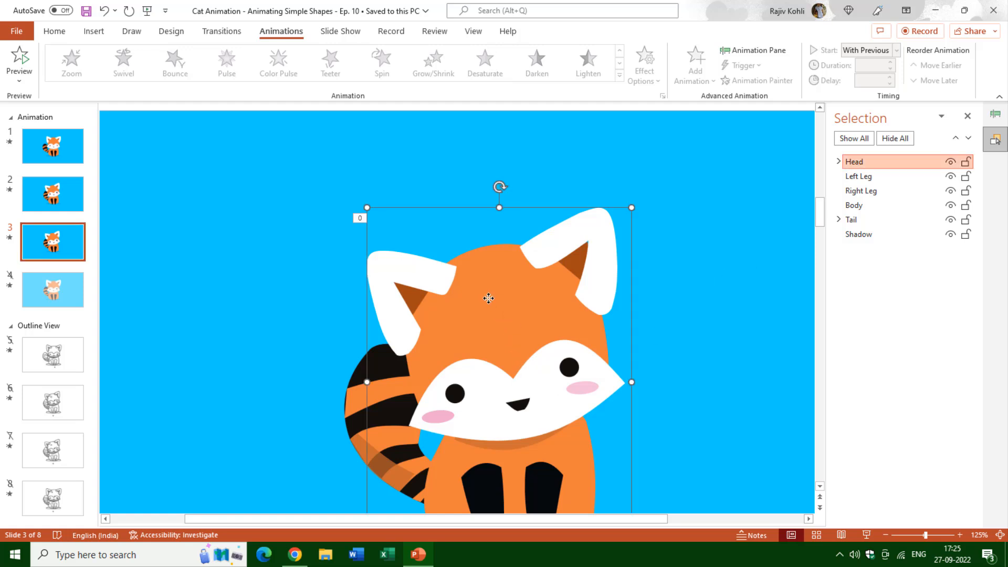
{"action": "scroll", "coordinate": [476, 365], "scroll_direction": "down", "scroll_amount": 1}
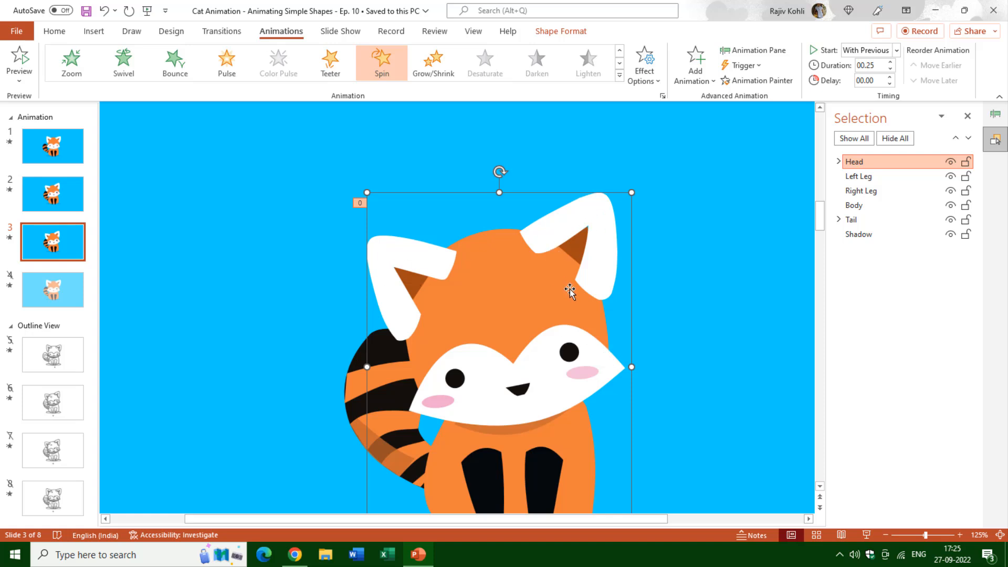
Step: Expand slide 3's Head group, single out the Left Eye, Right Eye and Right Ear, and reselect the whole Head group
{"action": "left_click", "coordinate": [839, 162]}
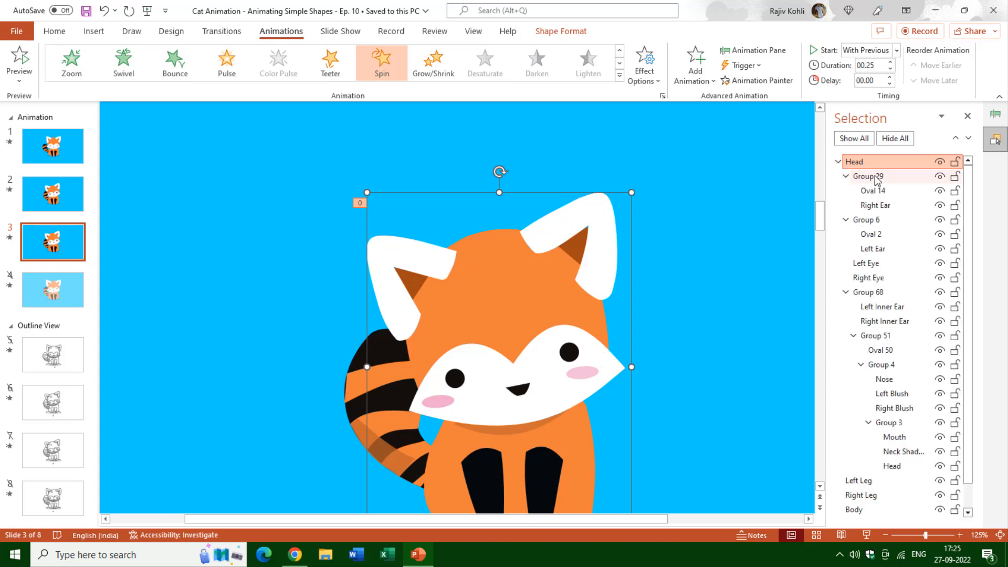
{"action": "left_click", "coordinate": [878, 264]}
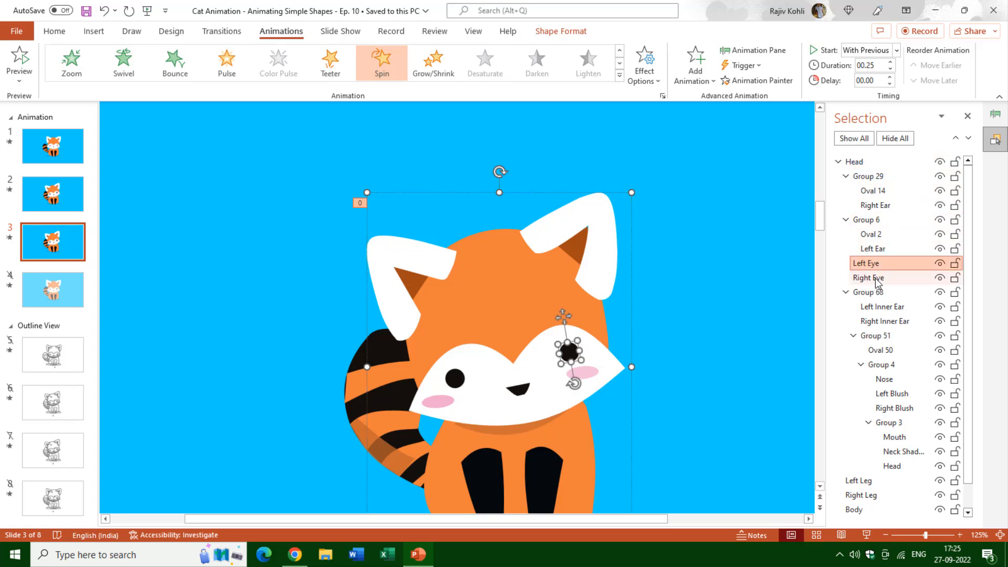
{"action": "left_click", "coordinate": [876, 278]}
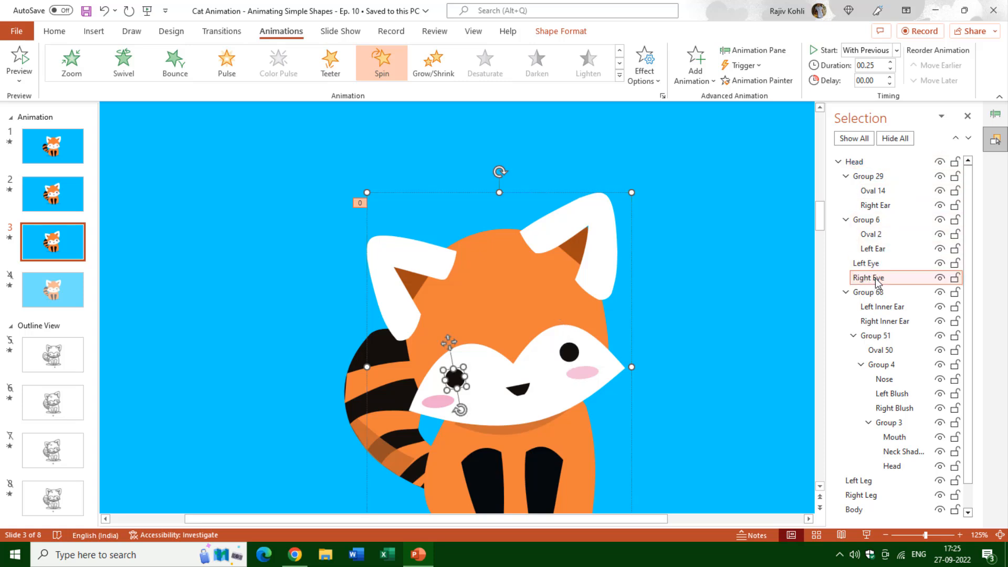
{"action": "left_click", "coordinate": [878, 205]}
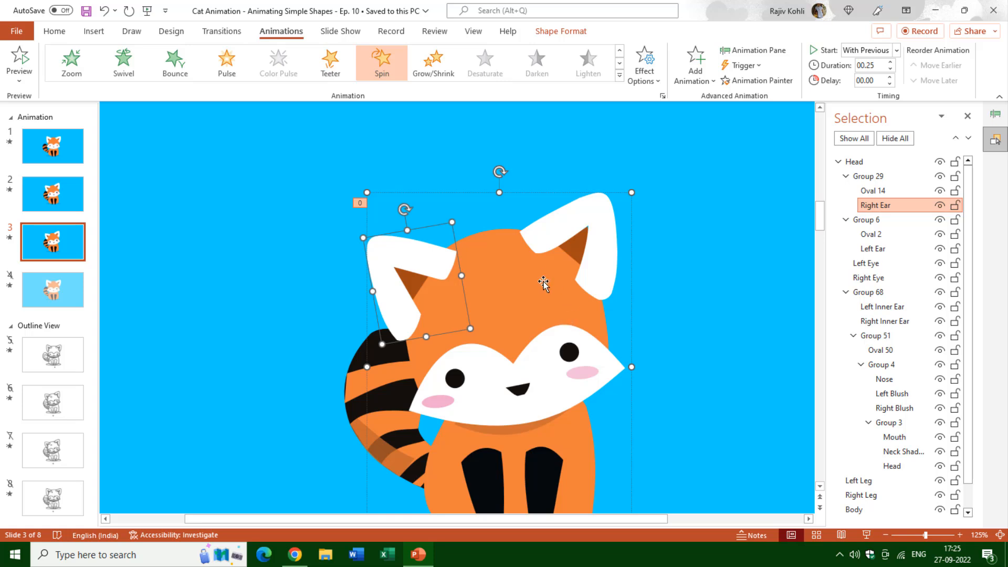
{"action": "left_click", "coordinate": [652, 178]}
{"action": "left_click", "coordinate": [543, 271]}
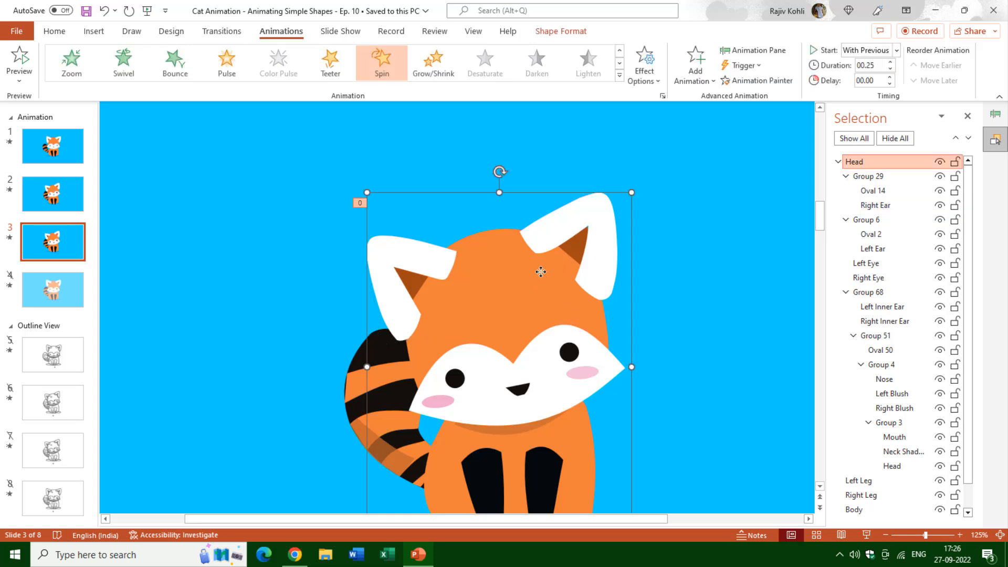
Step: Inspect the effect and timing settings of the Head's Spin animation on slide 3
{"action": "left_click", "coordinate": [993, 117]}
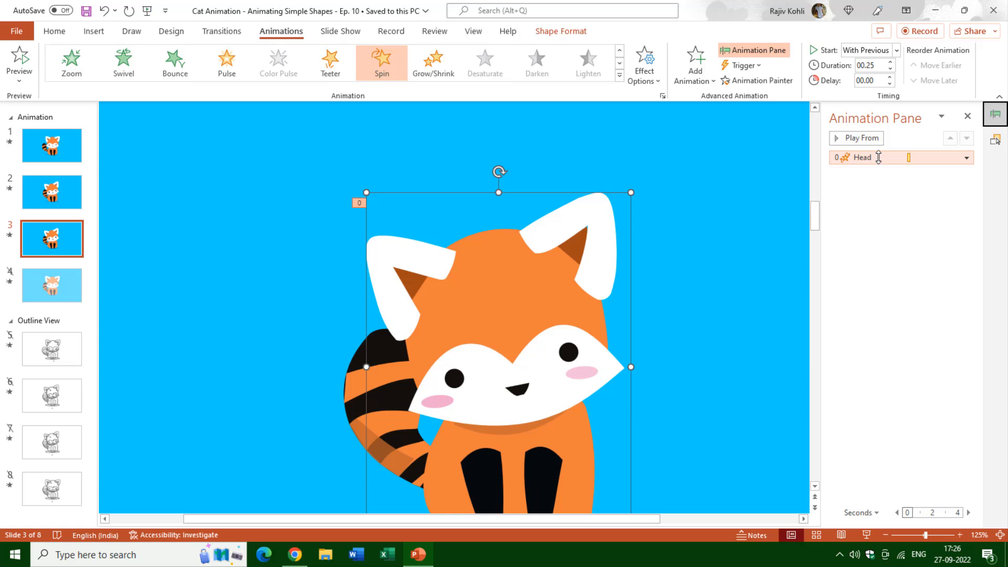
{"action": "double_click", "coordinate": [879, 157]}
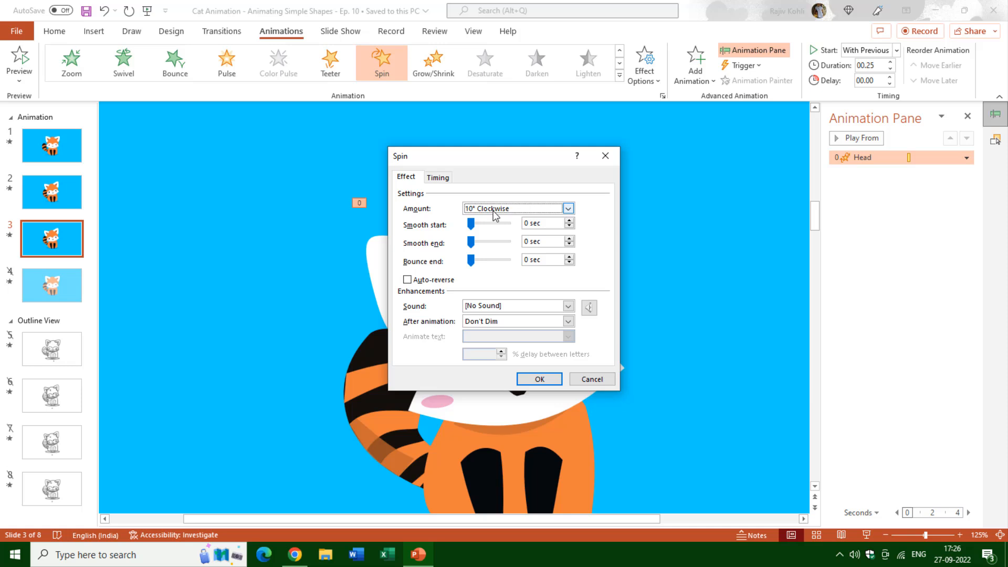
{"action": "left_click", "coordinate": [439, 178]}
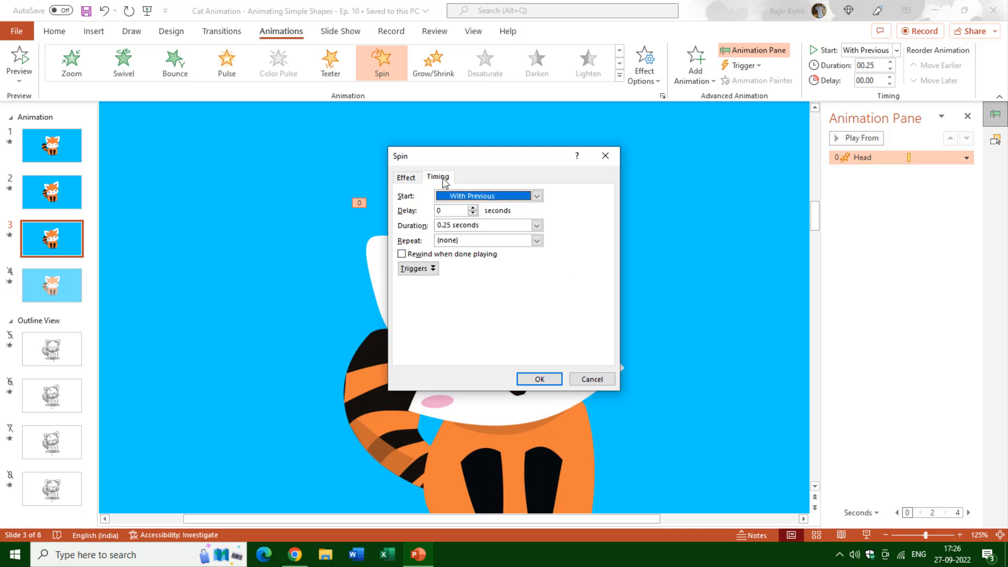
{"action": "left_click", "coordinate": [460, 225]}
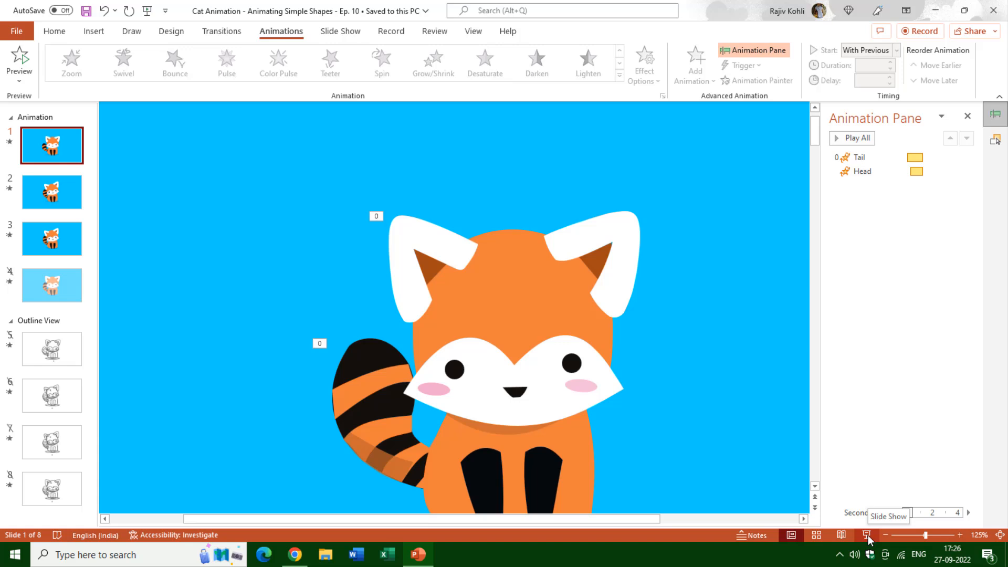
Step: Play the slide show from slide 1, step back from slide 2 to slide 1, and end the show
{"action": "left_click", "coordinate": [867, 536]}
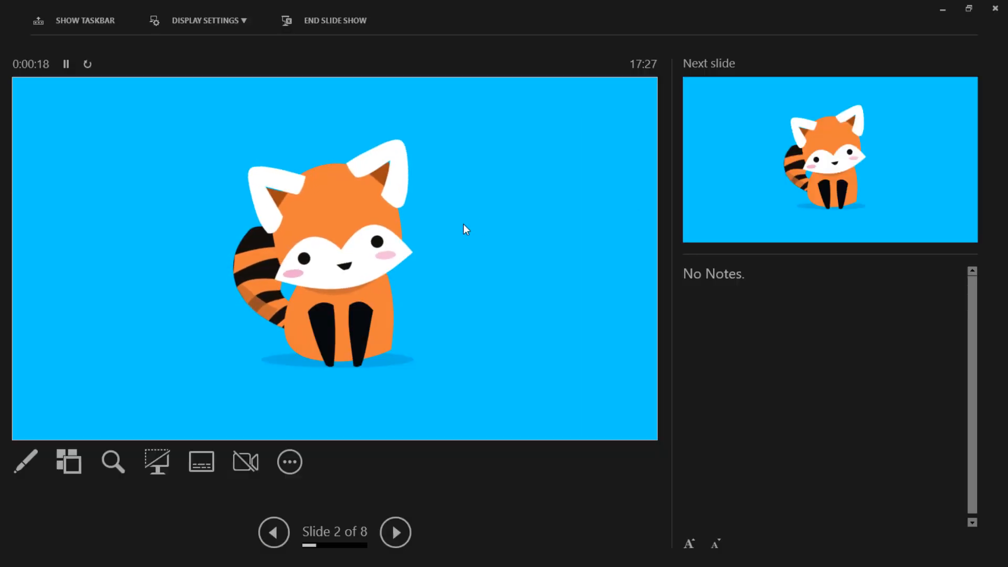
{"action": "key", "text": "Left"}
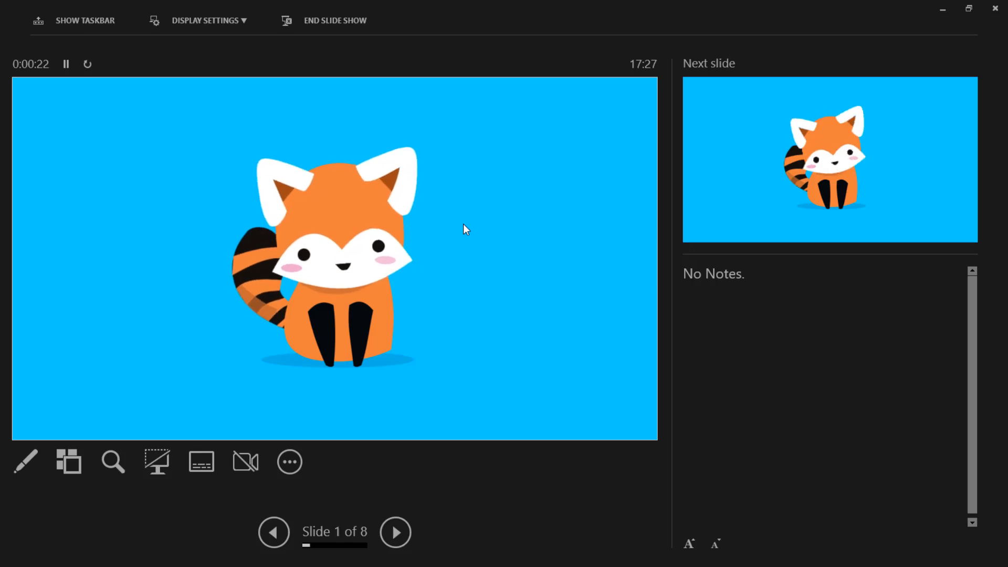
{"action": "key", "text": "Escape"}
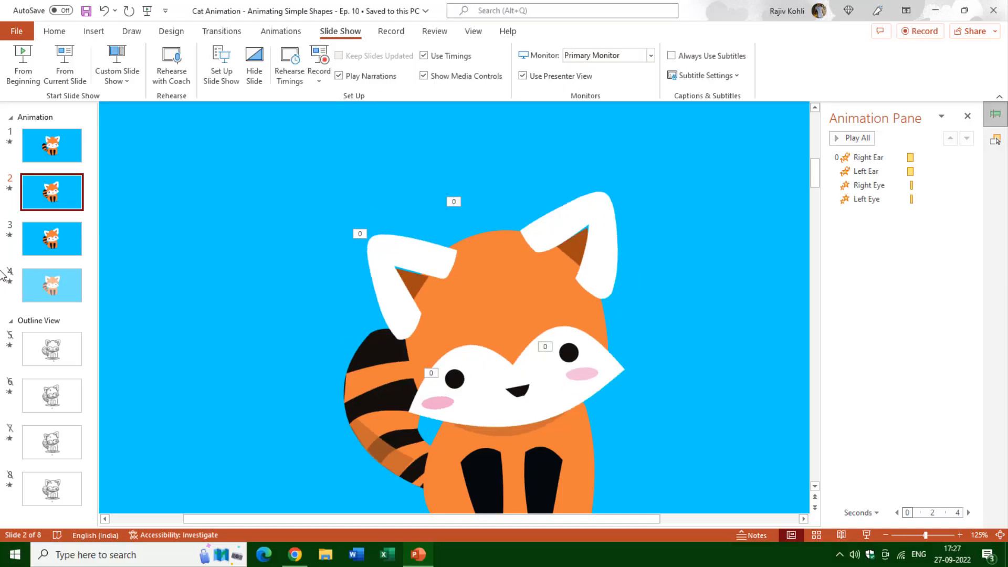
Step: Display slide 4 and unhide it
{"action": "left_click", "coordinate": [42, 283]}
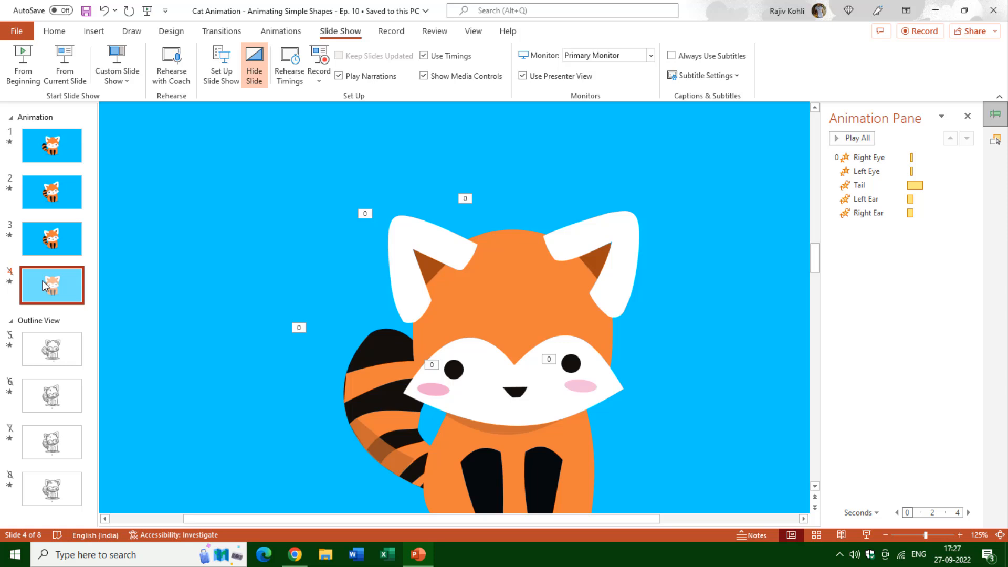
{"action": "right_click", "coordinate": [45, 286]}
{"action": "left_click", "coordinate": [126, 509]}
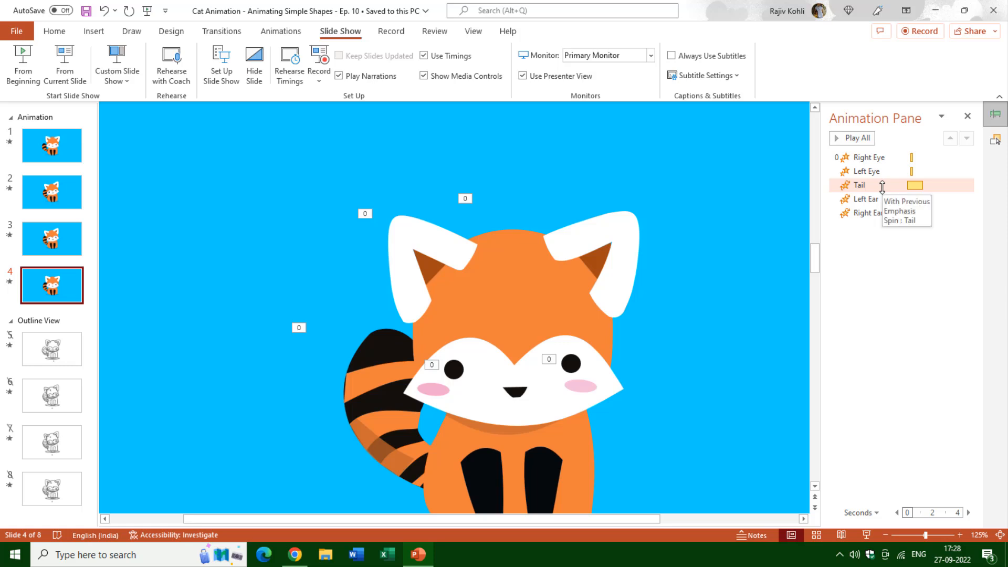
Step: Review the effect options of the Right Eye, Left Eye, Tail, Left Ear and Right Ear animations on slide 4
{"action": "left_click", "coordinate": [872, 198]}
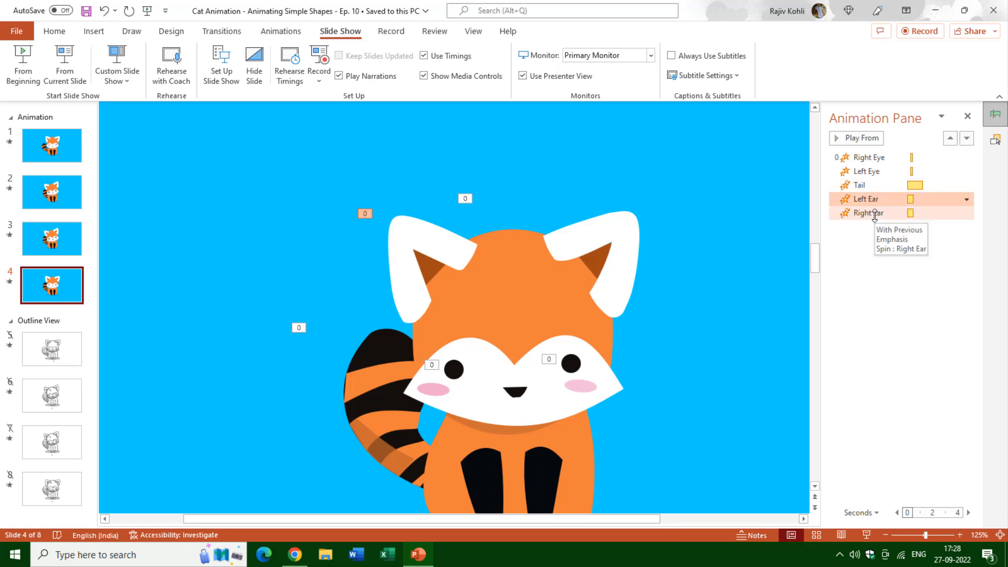
{"action": "double_click", "coordinate": [875, 158]}
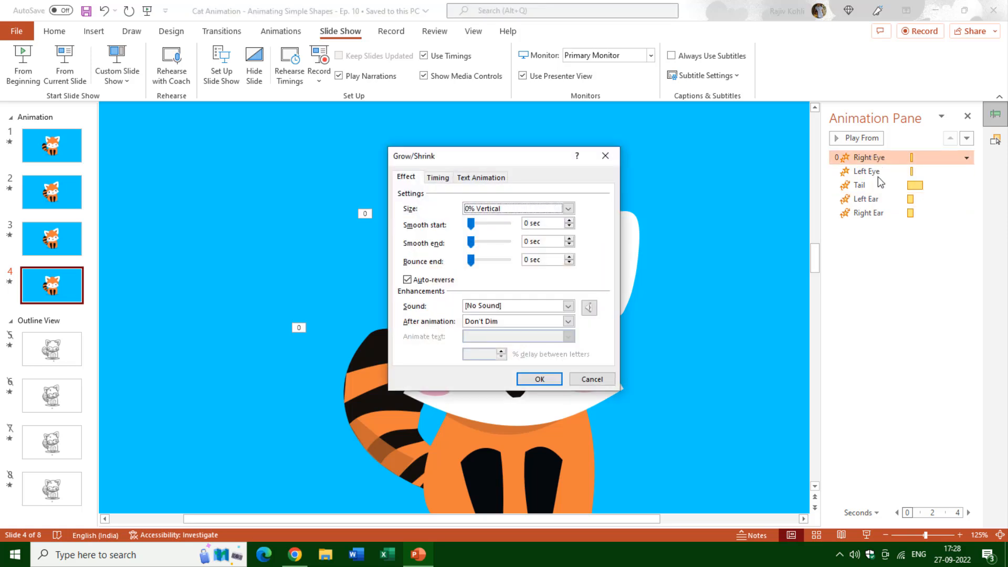
{"action": "key", "text": "Escape"}
{"action": "double_click", "coordinate": [878, 174]}
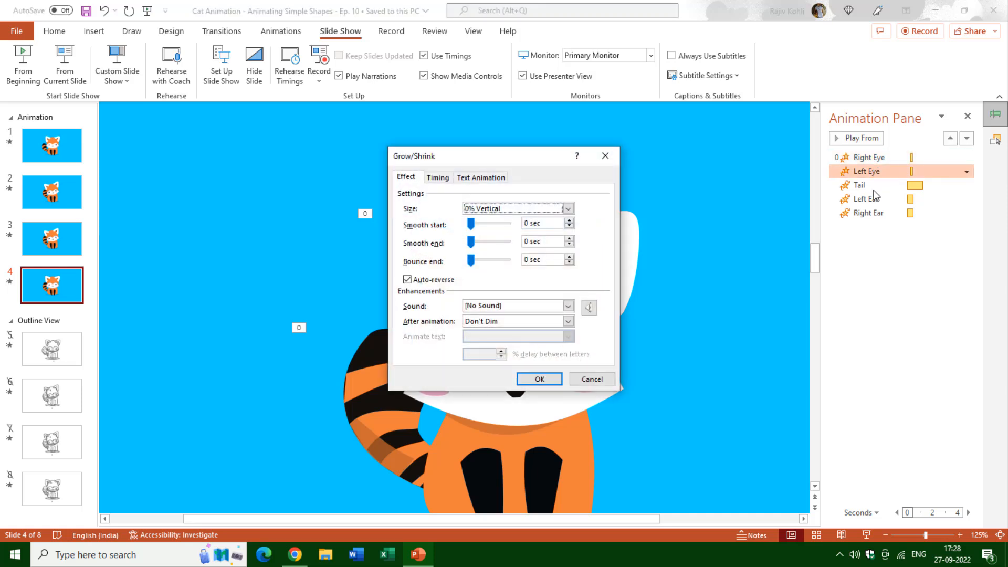
{"action": "key", "text": "Escape"}
{"action": "double_click", "coordinate": [873, 188]}
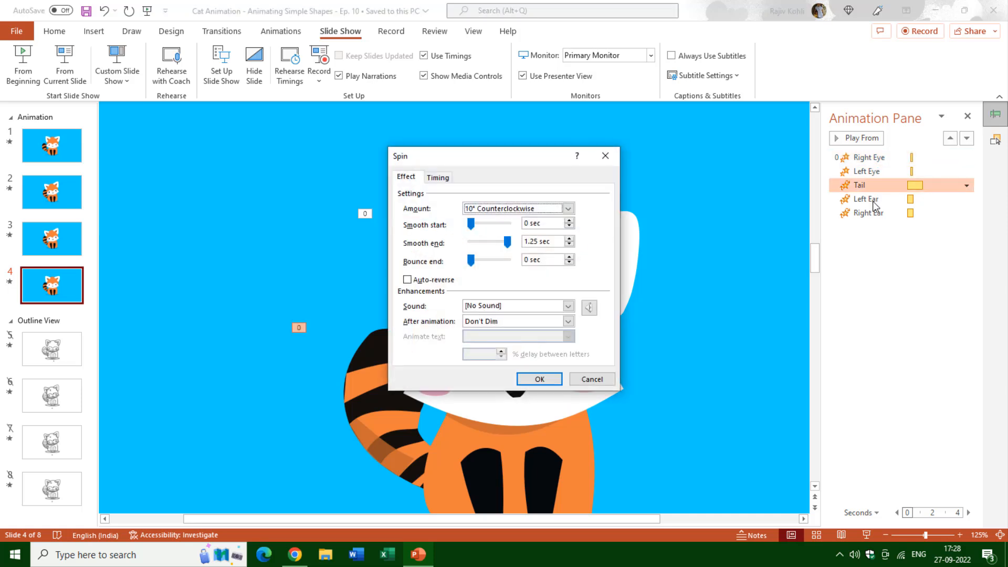
{"action": "key", "text": "Escape"}
{"action": "double_click", "coordinate": [872, 200]}
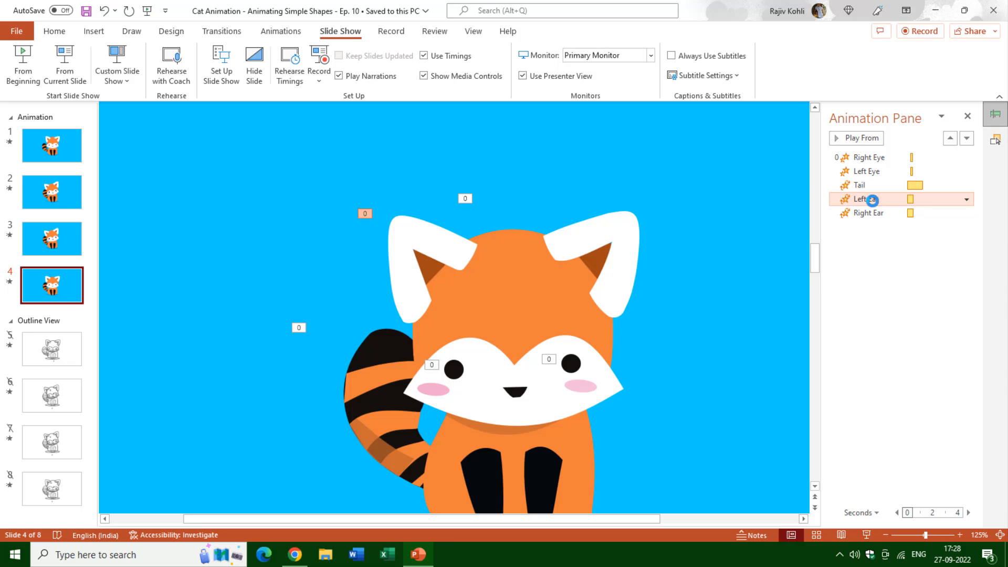
{"action": "key", "text": "Escape"}
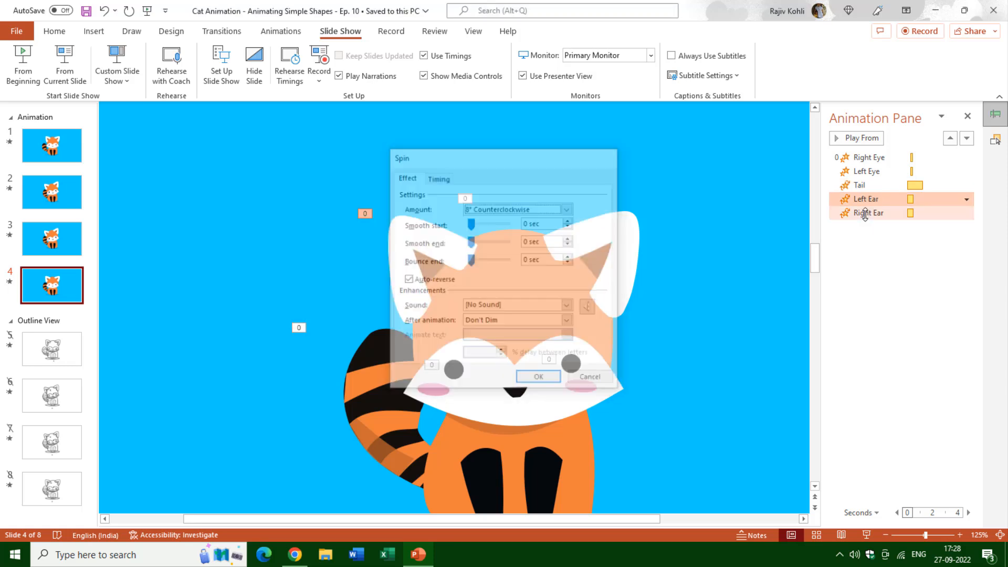
{"action": "double_click", "coordinate": [869, 213]}
{"action": "key", "text": "Escape"}
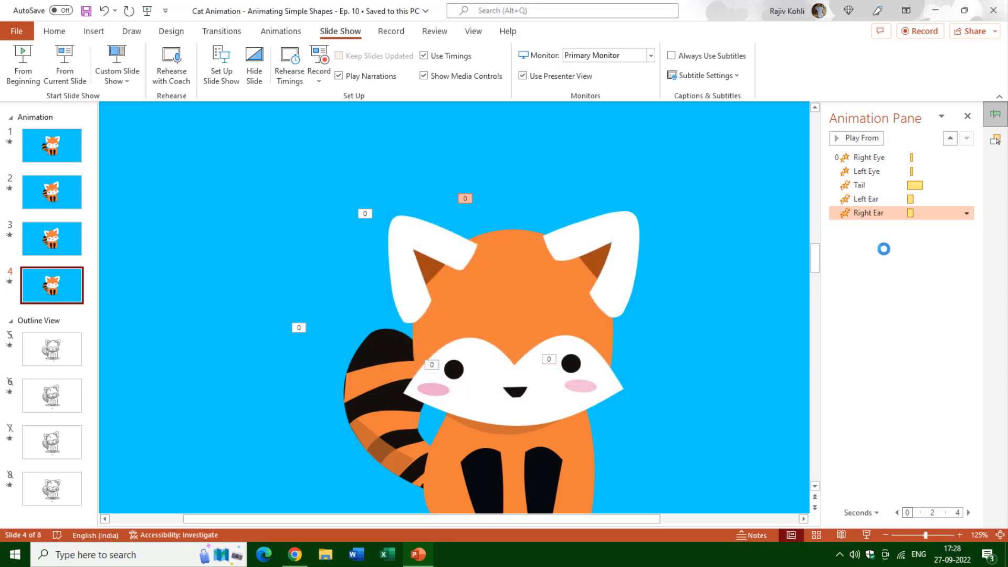
Step: Unhide all four Outline View slides, 5 to 8
{"action": "left_click", "coordinate": [62, 353]}
{"action": "left_click", "coordinate": [46, 488], "text": "shift"}
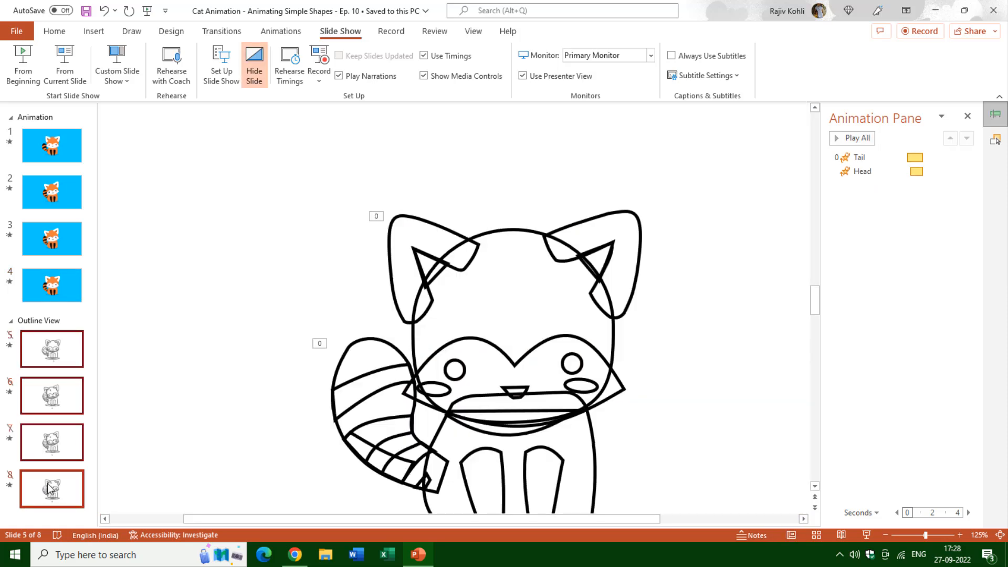
{"action": "right_click", "coordinate": [48, 488]}
{"action": "left_click", "coordinate": [93, 458]}
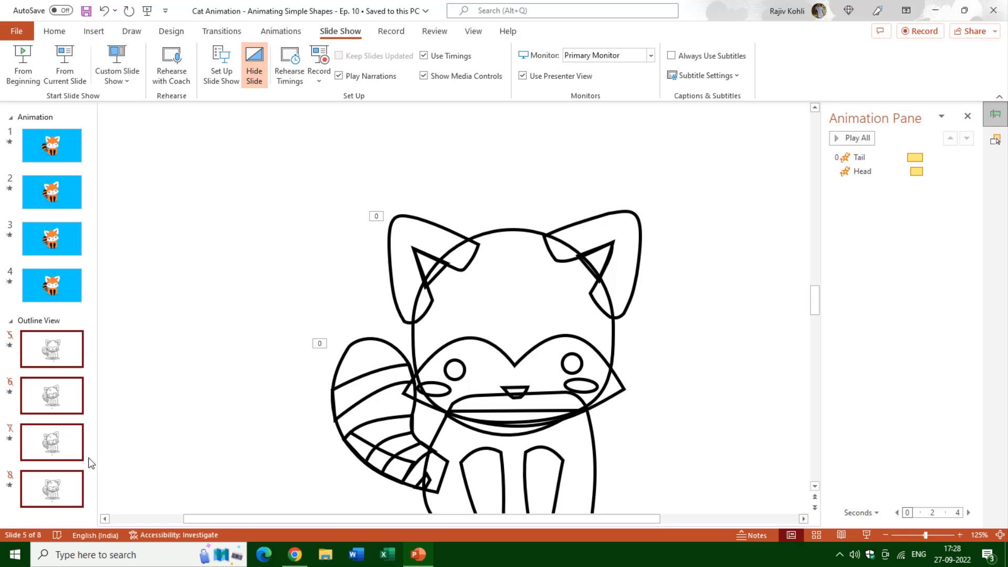
{"action": "left_click", "coordinate": [51, 351]}
Step: Hide slides 1 to 4 in the Animation section
{"action": "left_click", "coordinate": [52, 153]}
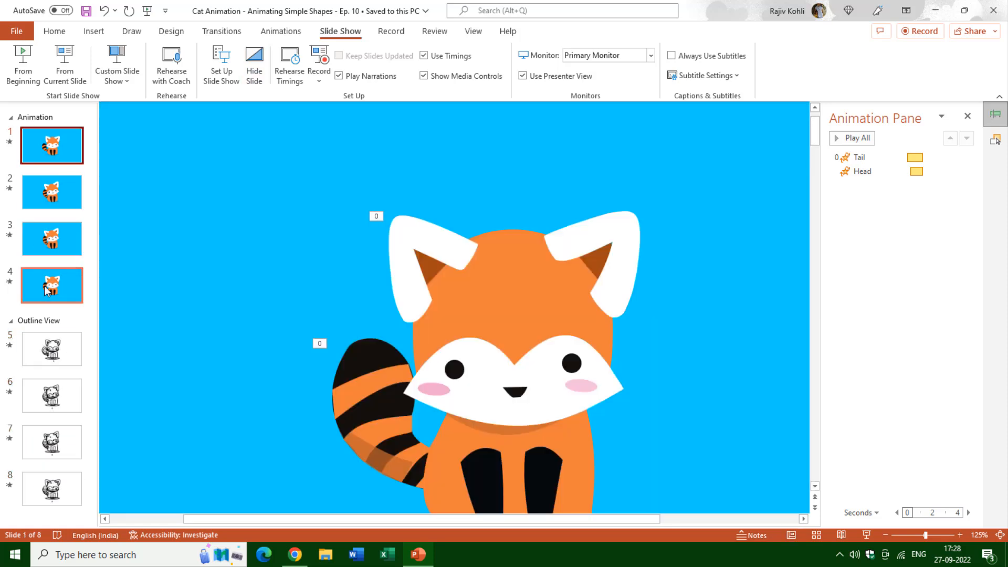
{"action": "left_click", "coordinate": [46, 291], "text": "shift"}
{"action": "right_click", "coordinate": [48, 287]}
{"action": "left_click", "coordinate": [76, 262]}
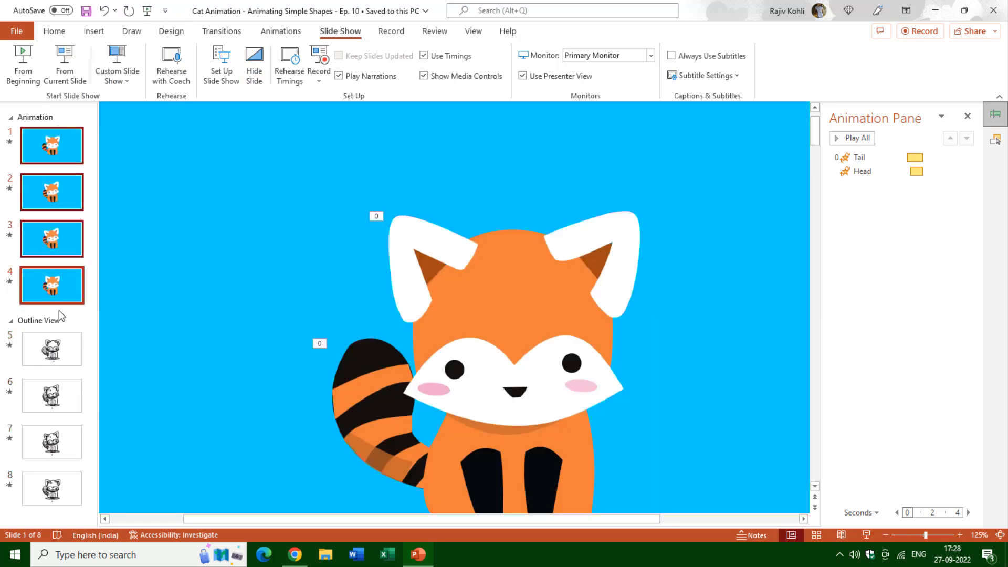
Step: Play the outline version of the animation as a slide show from slide 5, and end the show
{"action": "left_click", "coordinate": [58, 348]}
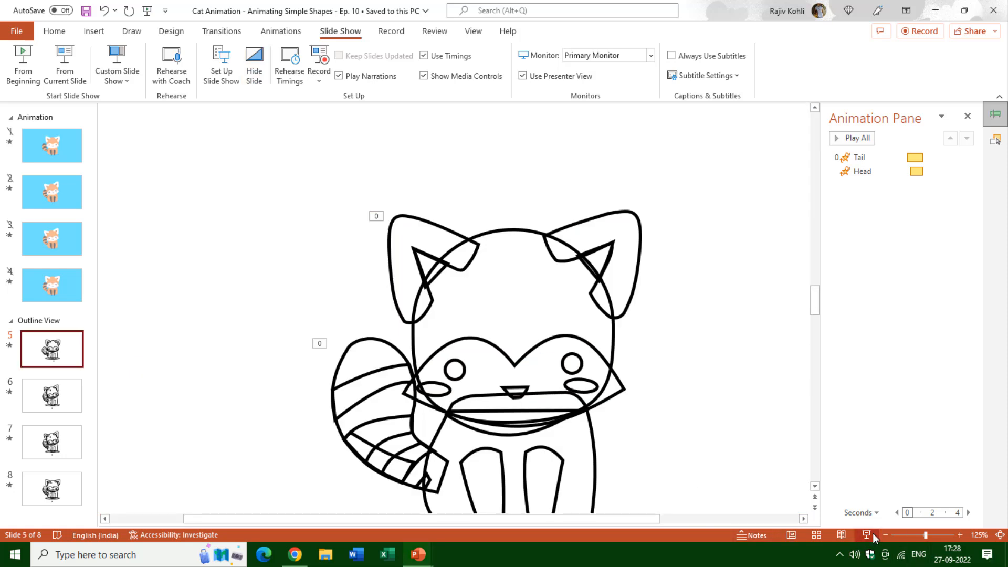
{"action": "left_click", "coordinate": [866, 534]}
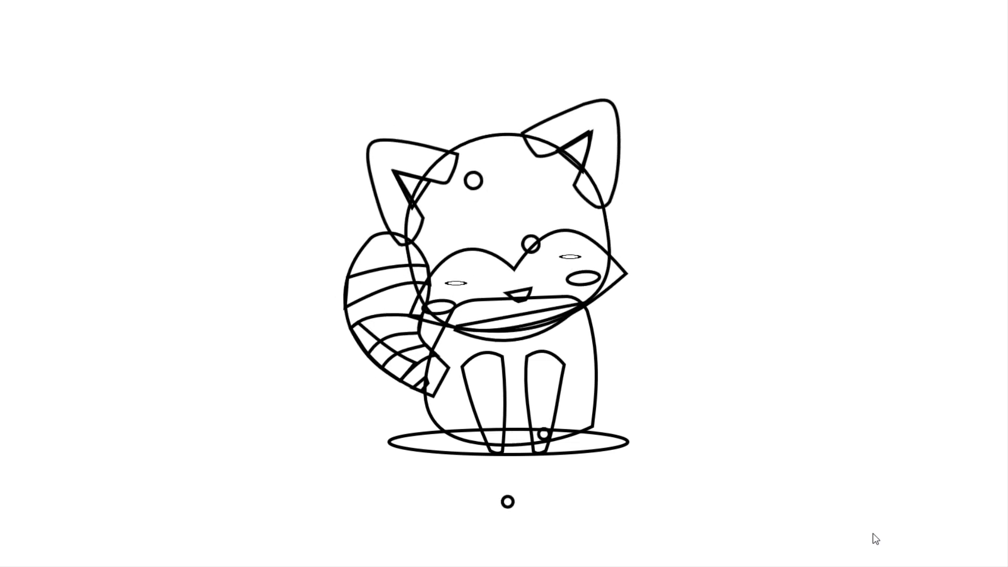
{"action": "key", "text": "Escape"}
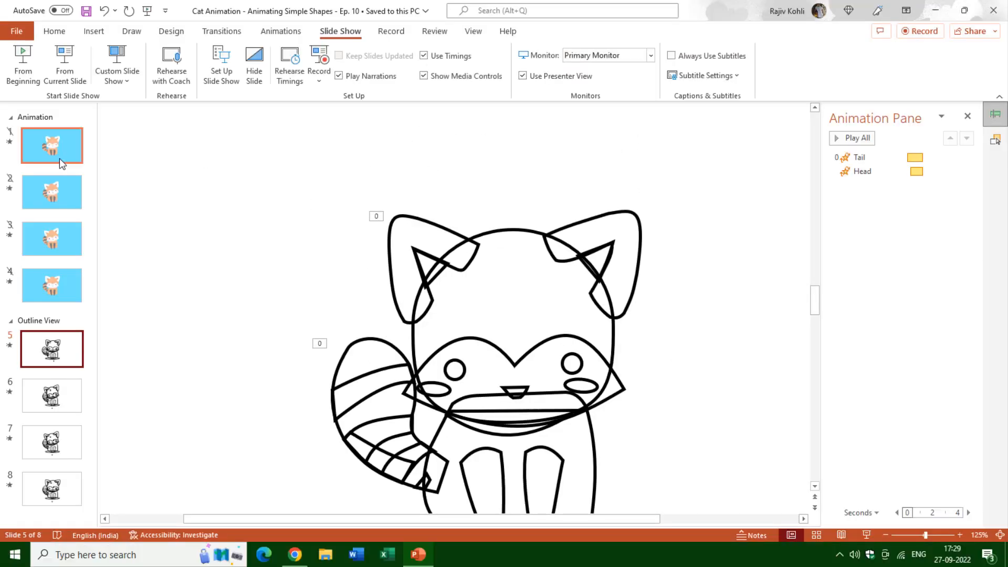
Step: Display slide 1, start the slide show and advance it to the outline version of the cat
{"action": "left_click", "coordinate": [59, 158]}
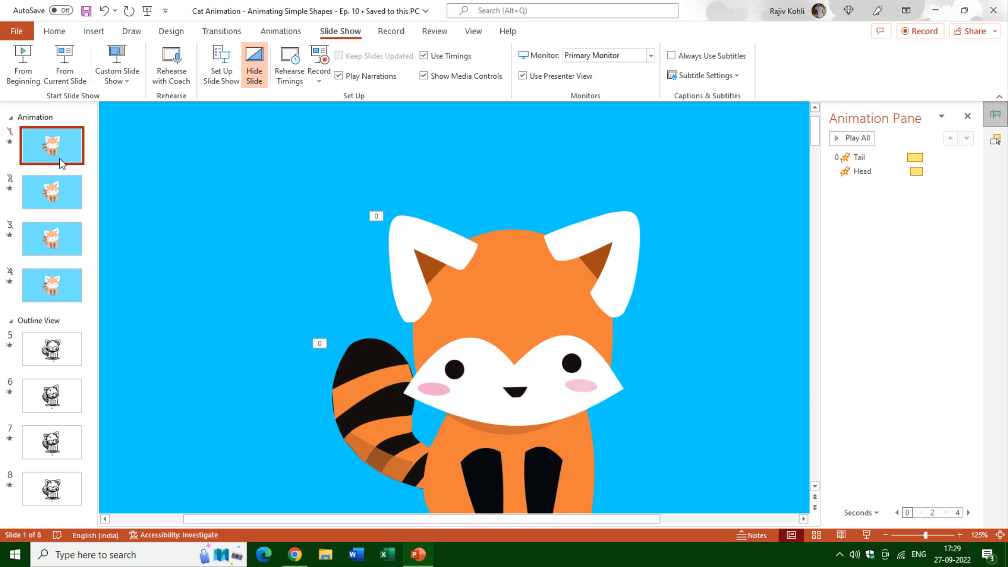
{"action": "key", "text": "F5"}
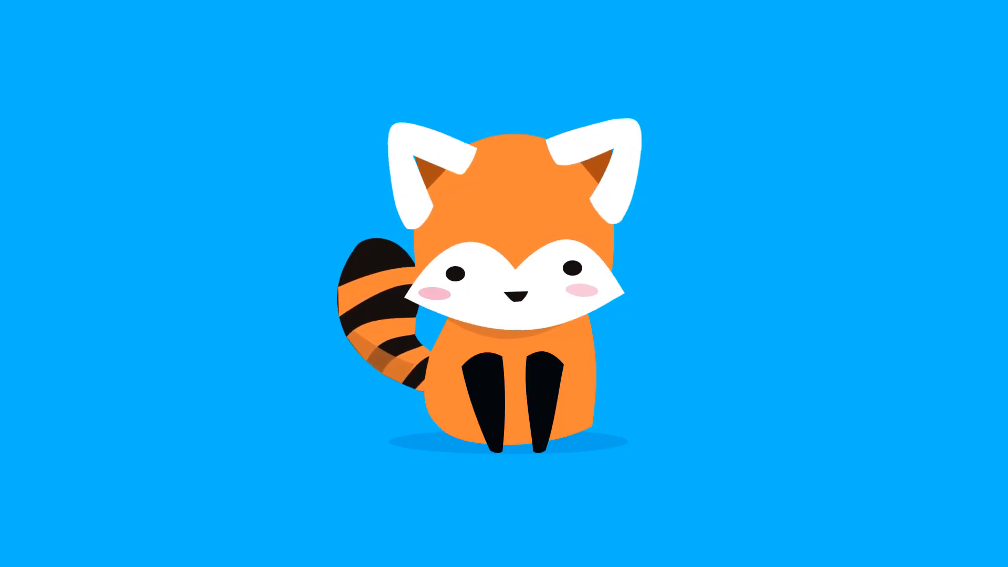
{"action": "key", "text": "Right"}
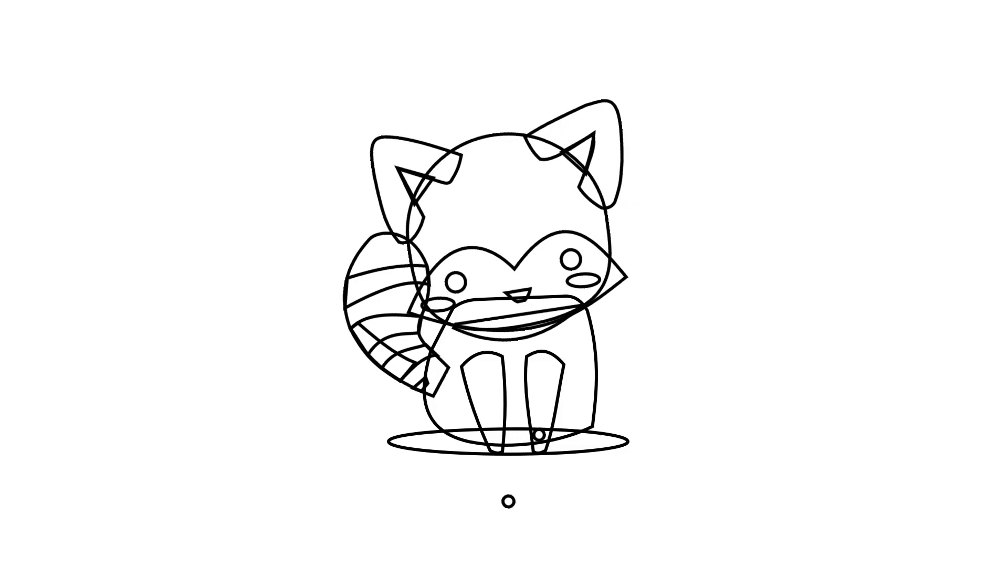